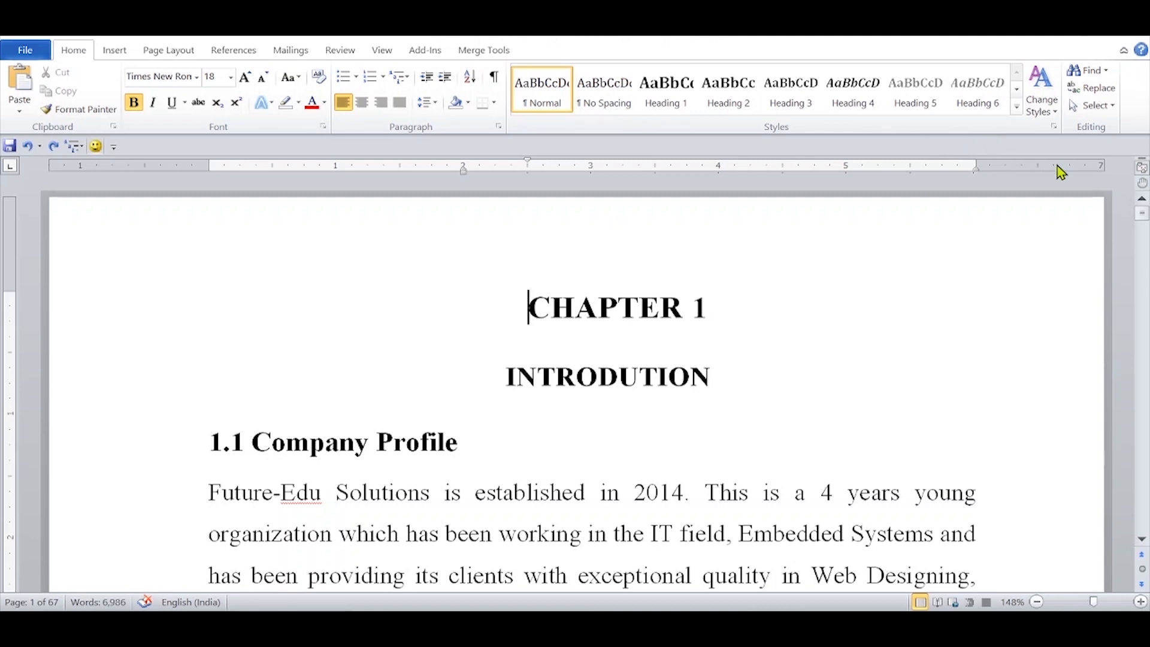
left_click(1053, 126)
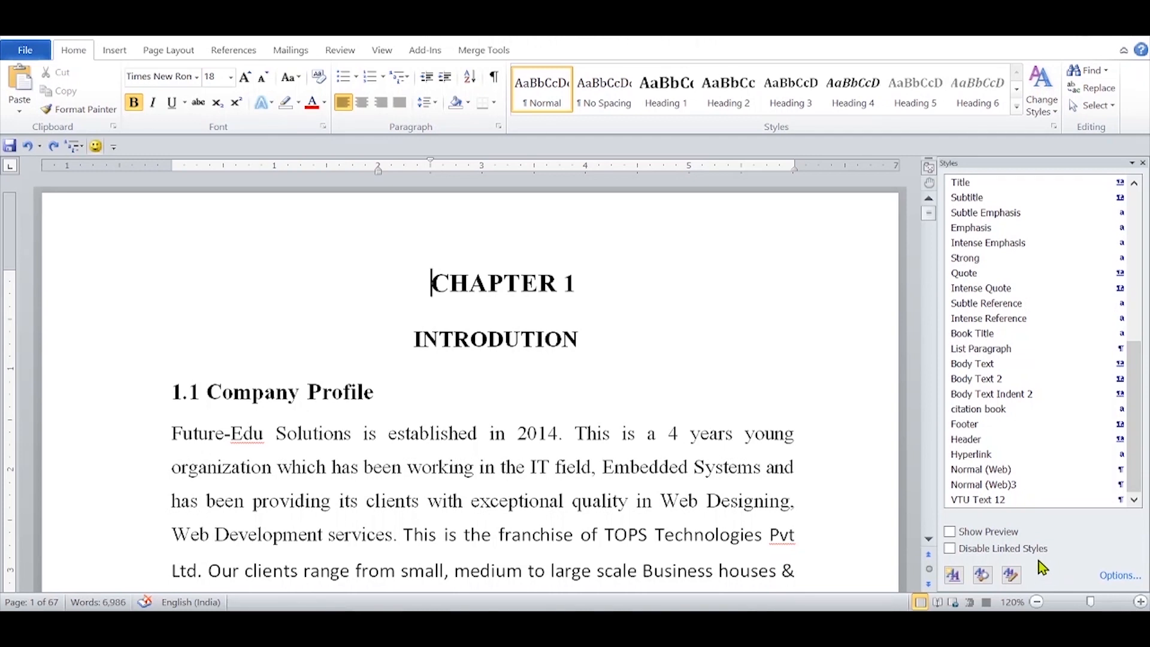
left_click(1143, 163)
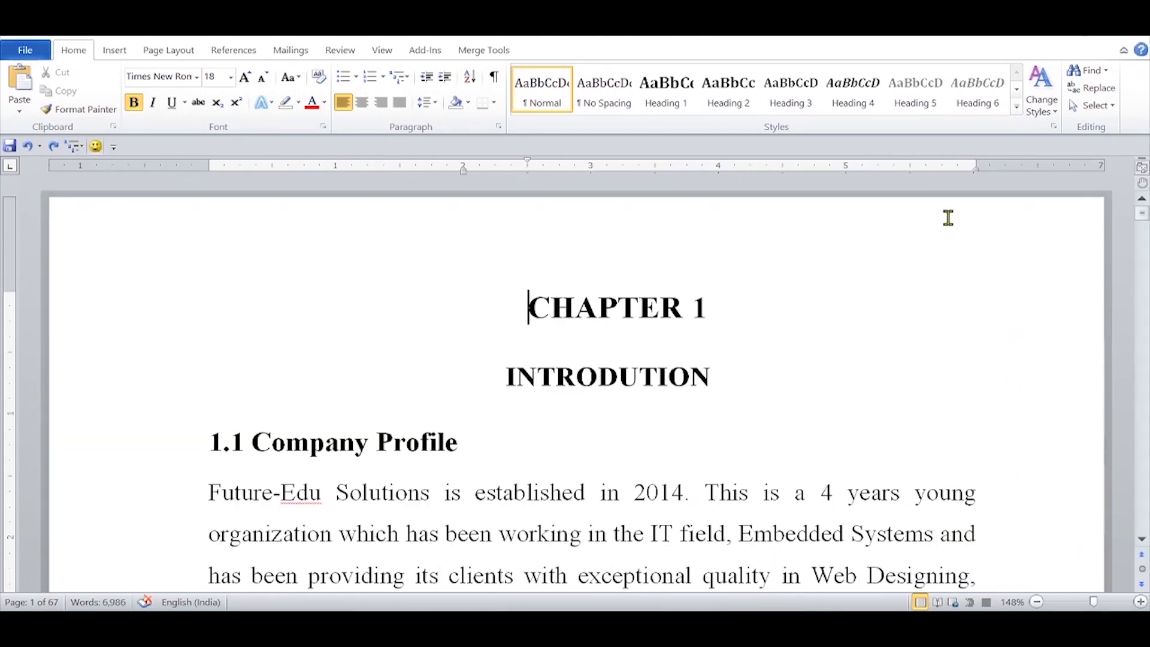
left_click(1017, 108)
Step: Apply Heading 1 to the "CHAPTER 1" line and number it with the 1, 1.1, 1.1.1 multilevel list linked to headings
left_click(118, 311)
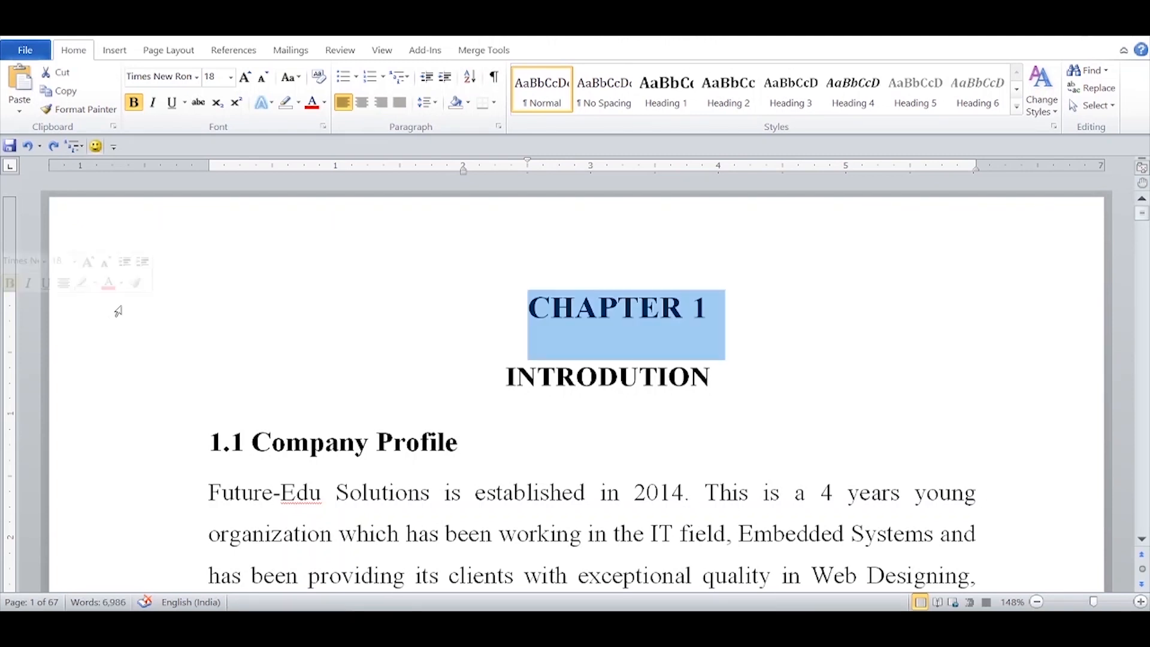
left_click(678, 106)
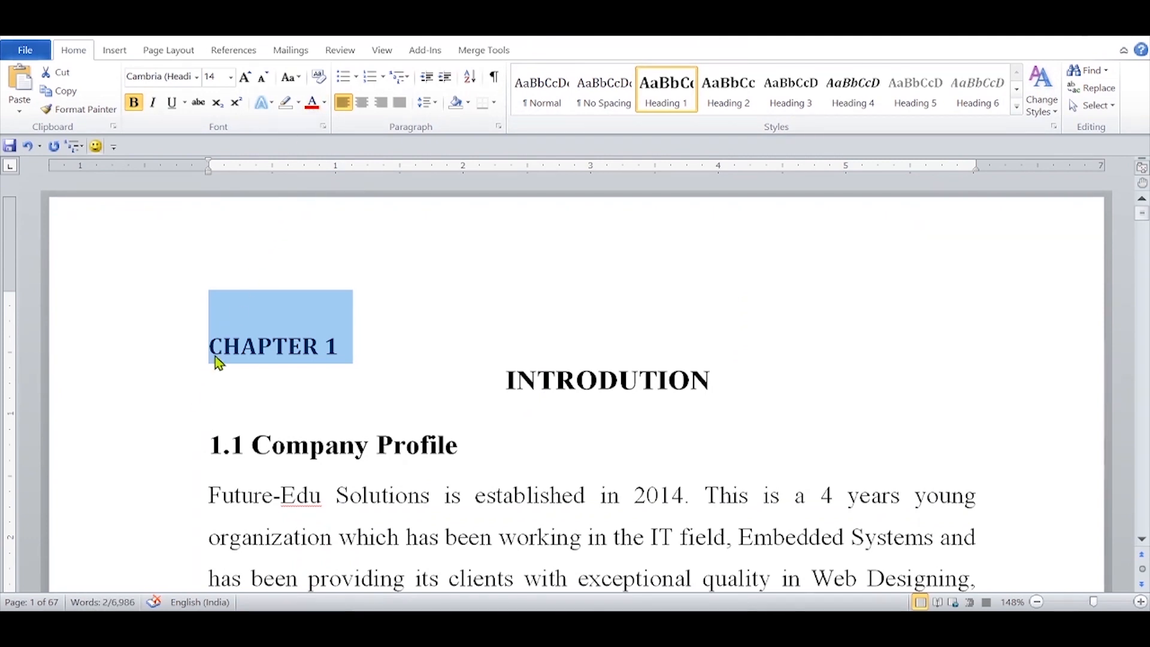
left_click(408, 87)
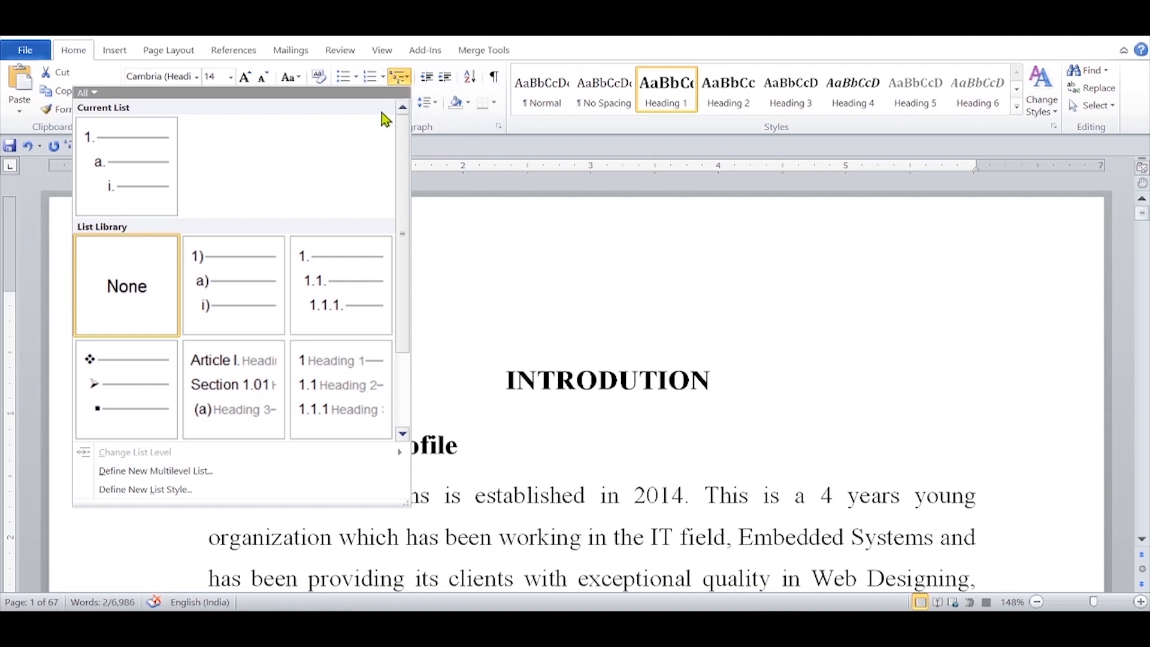
mouse_move(328, 407)
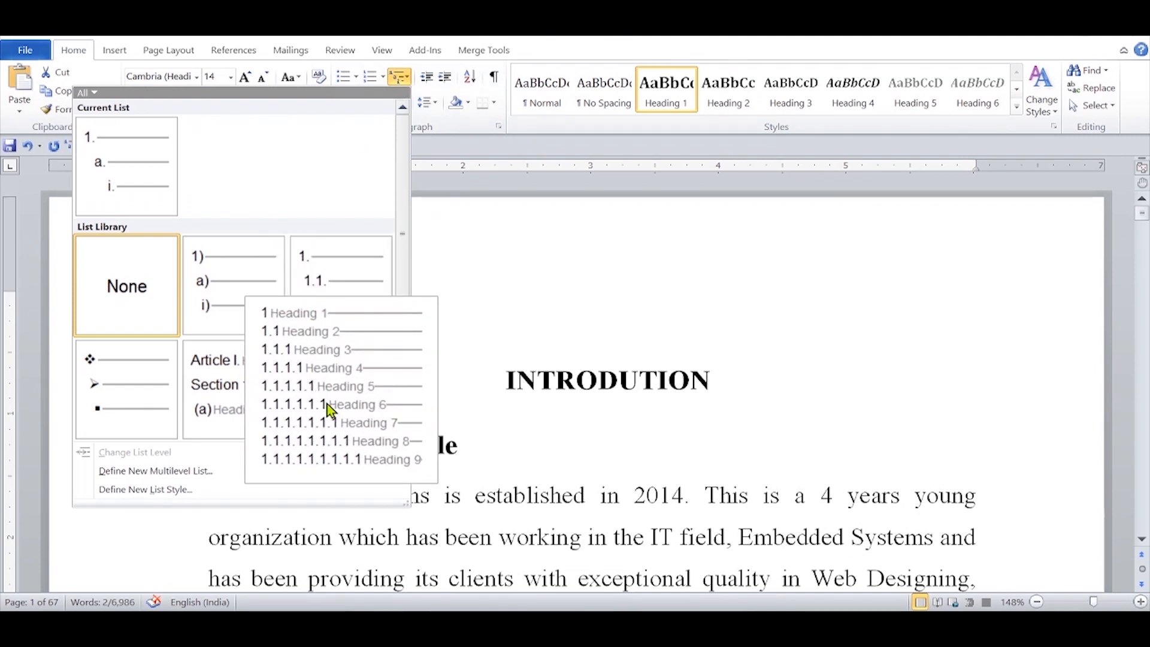
left_click(329, 409)
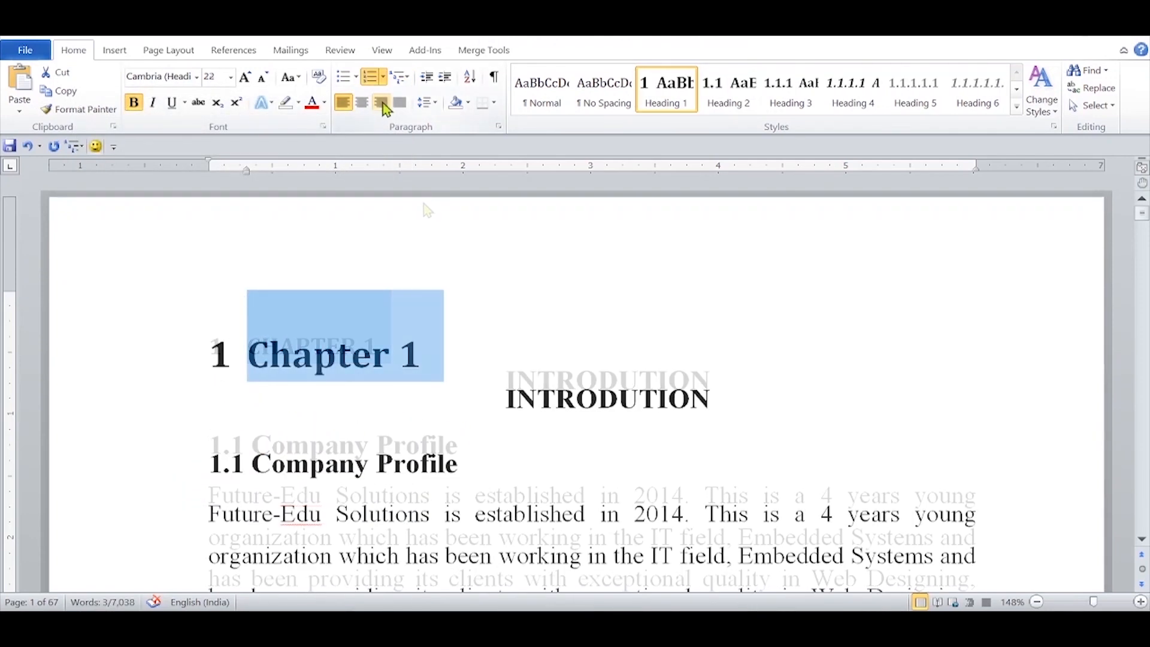
Step: Format the chapter heading as 22 pt title case, right-aligned, single-spaced, 0 pt before and 60 pt after, and update Heading 1 to match
left_click(381, 103)
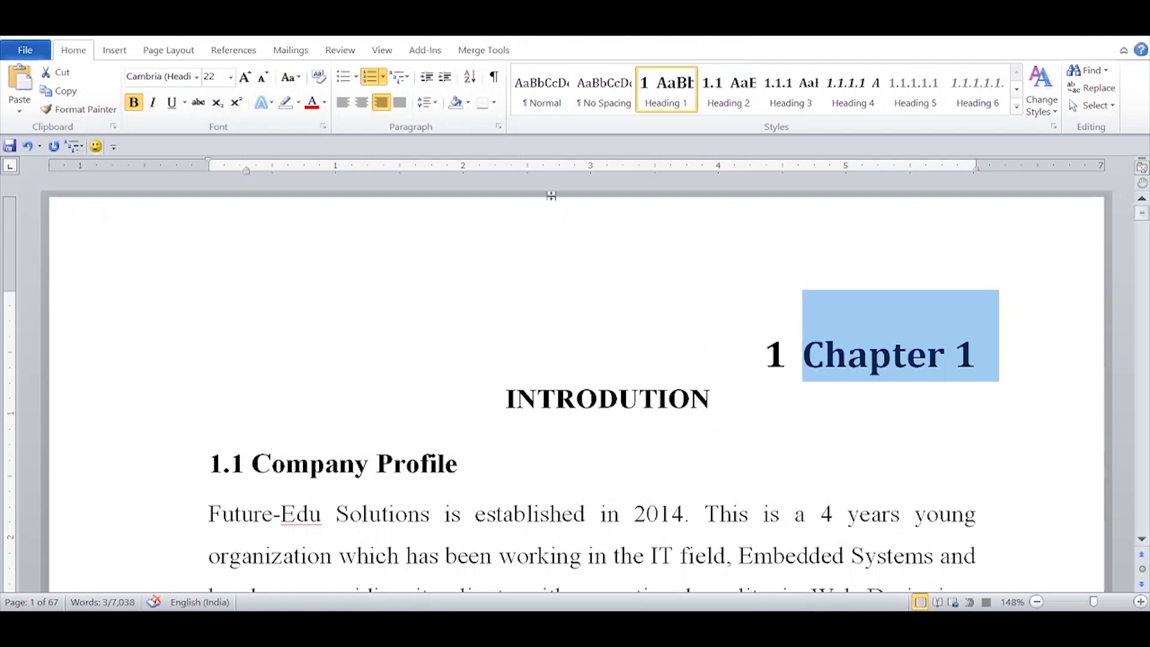
left_click(498, 126)
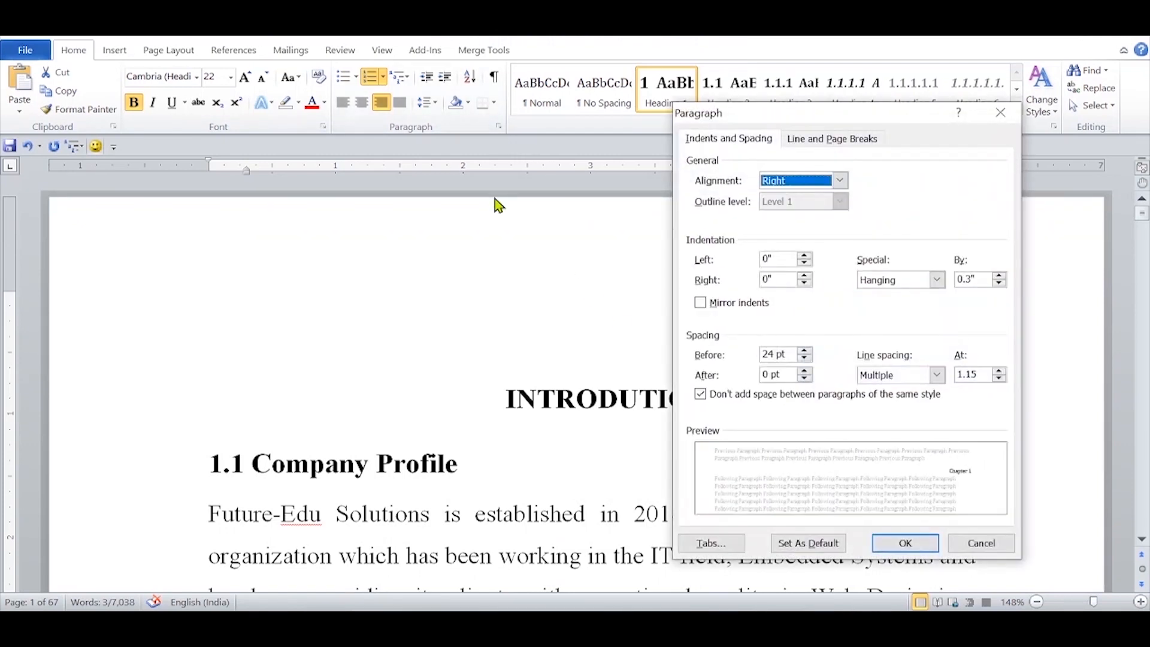
left_click(805, 360)
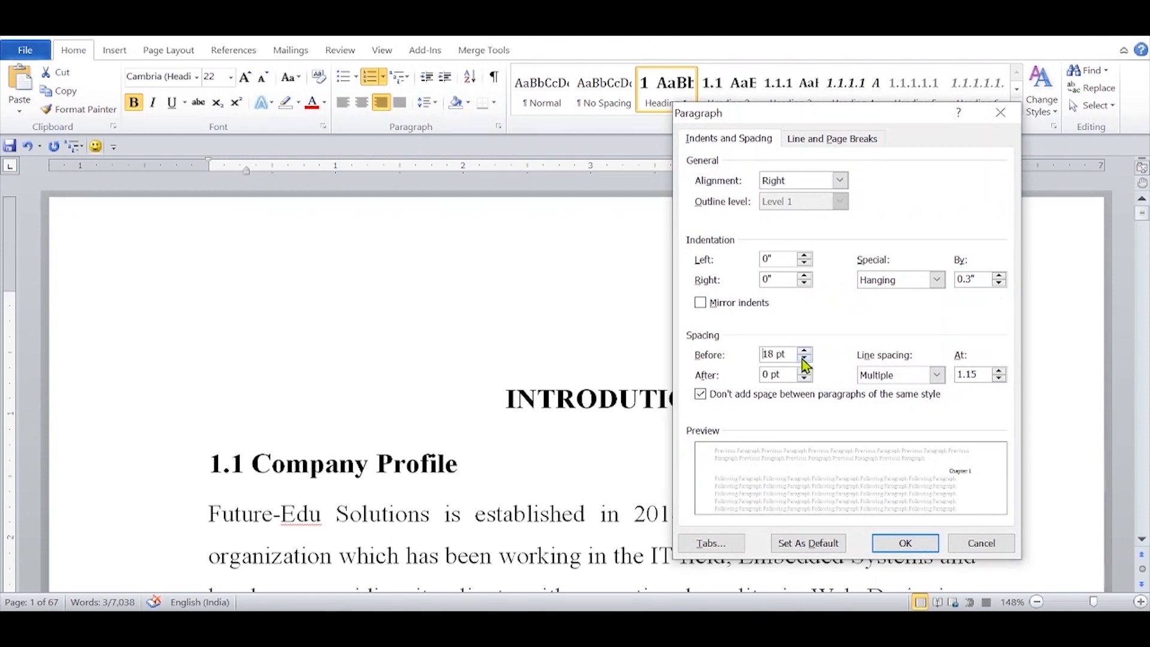
left_click(805, 371)
left_click(805, 371)
left_click(805, 371)
left_click(805, 371)
left_click(805, 370)
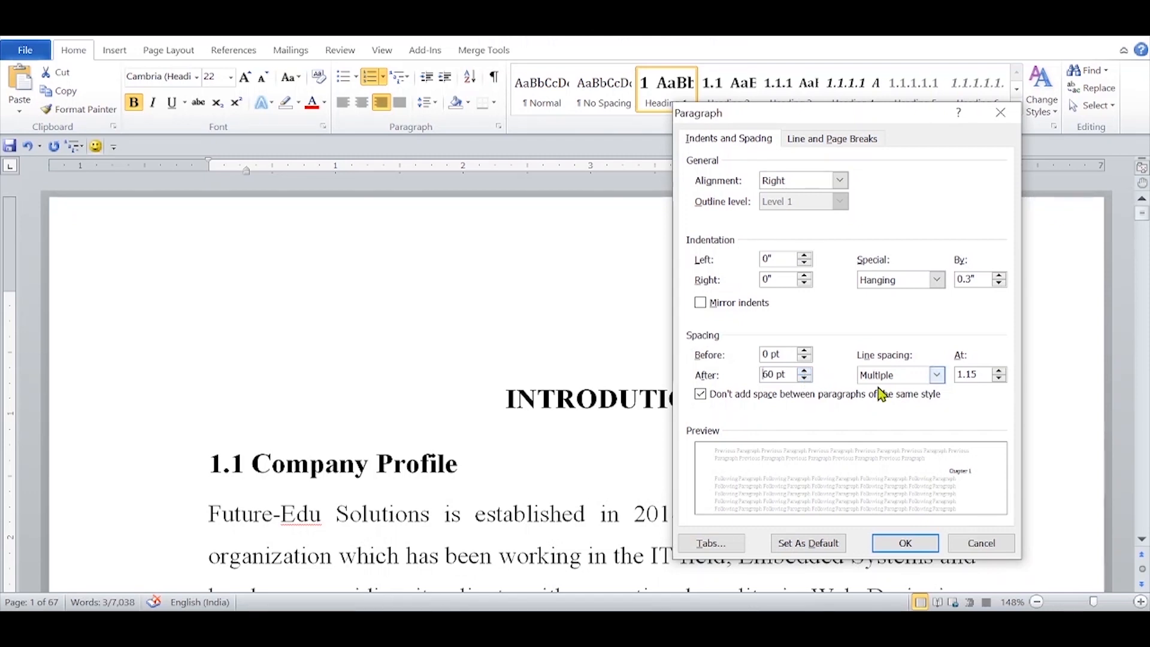
left_click(937, 375)
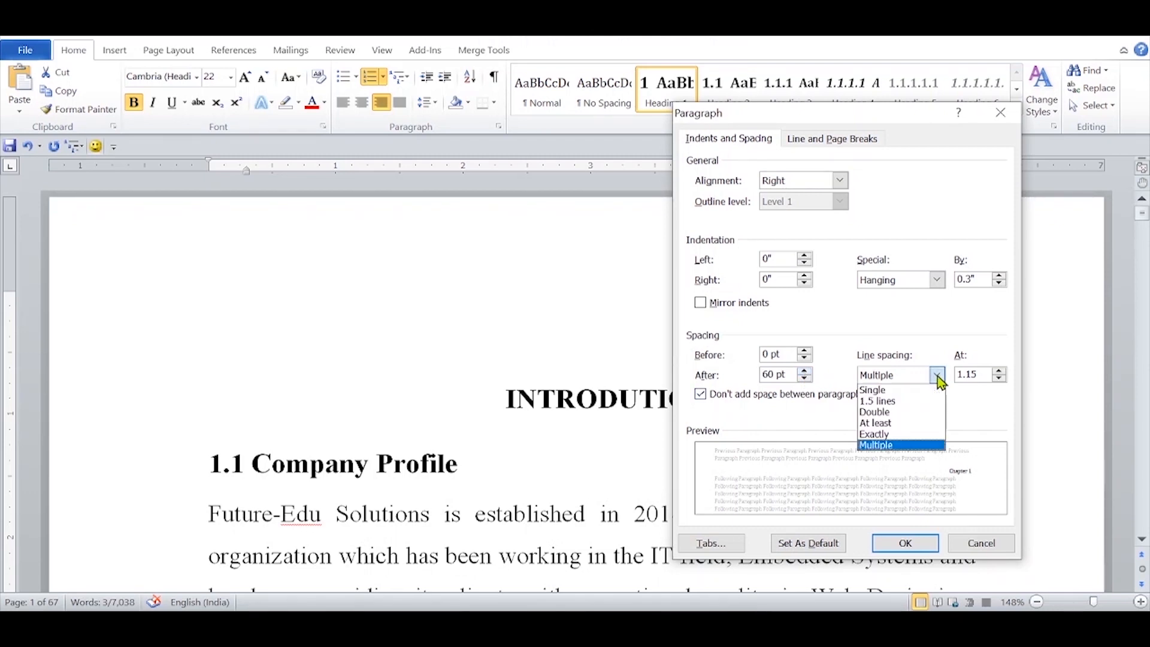
left_click(905, 389)
left_click(920, 541)
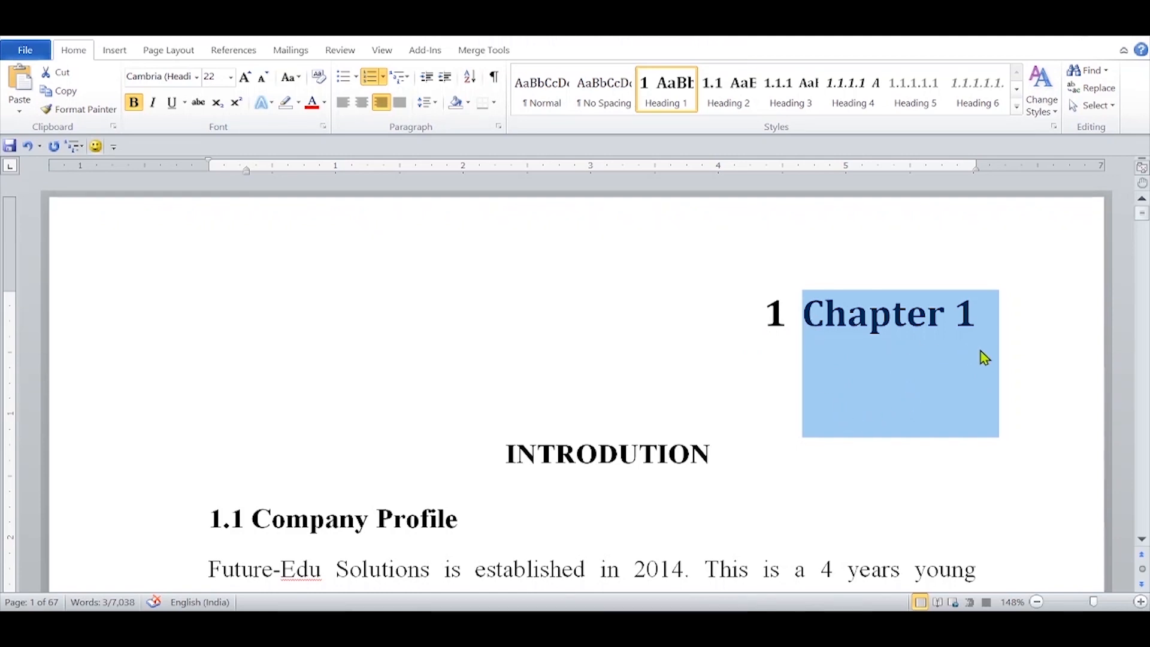
right_click(666, 95)
left_click(491, 98)
Step: Apply the Title style to the "INTRODUTION" line and make it centred, bold and 22 pt
left_click(76, 465)
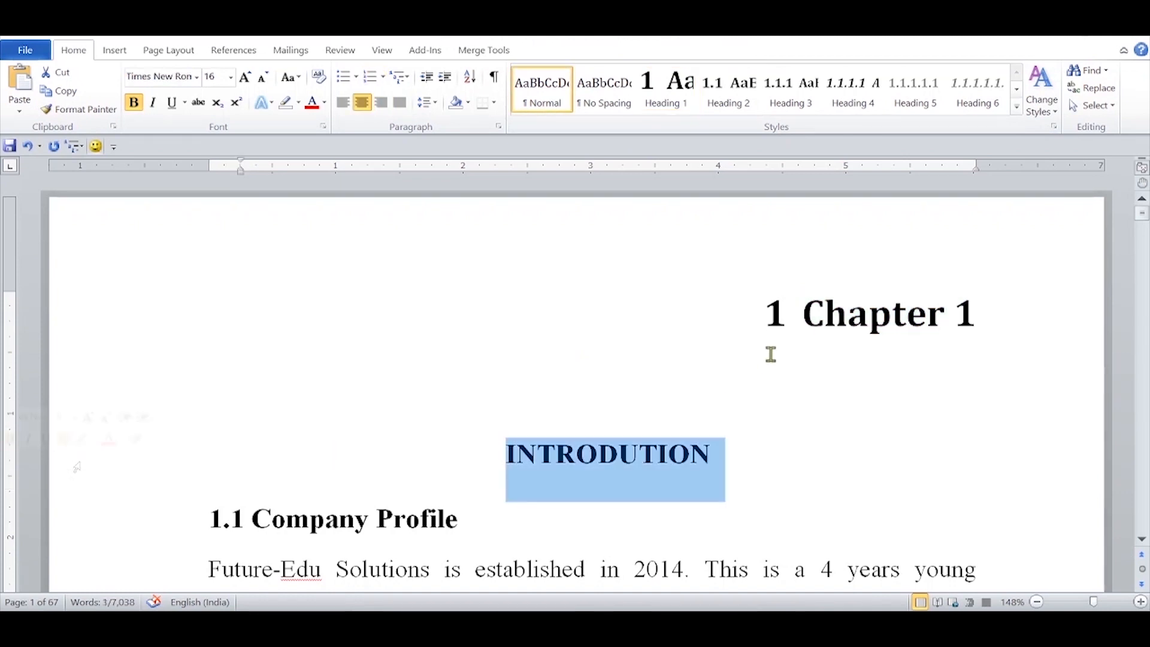
left_click(1017, 108)
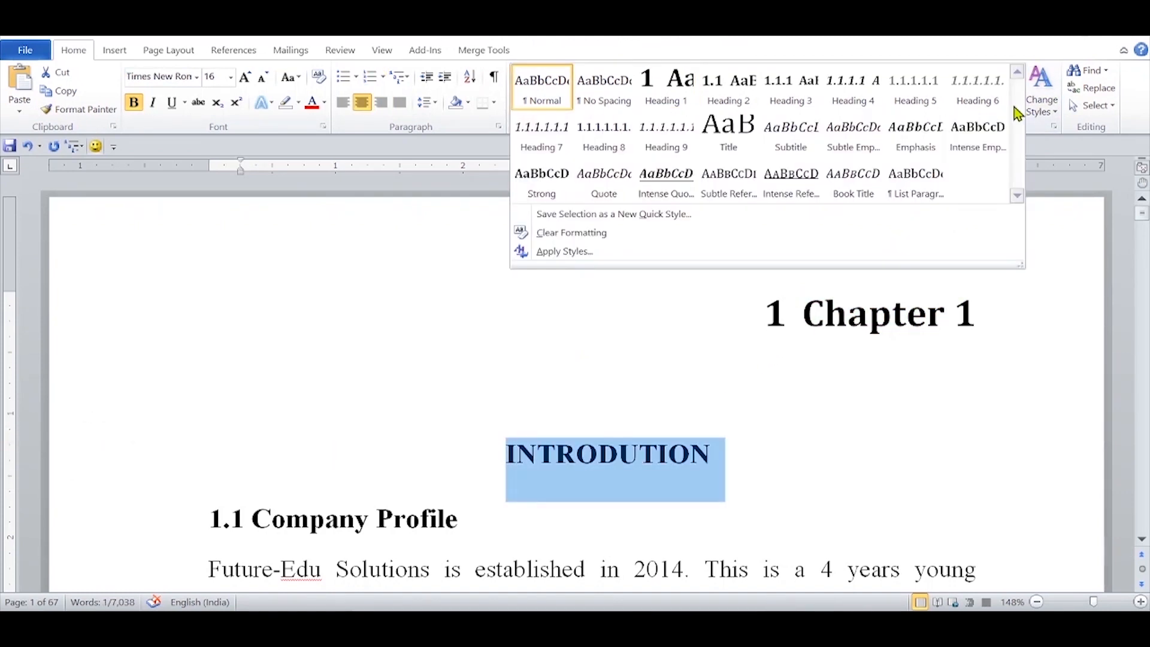
left_click(728, 149)
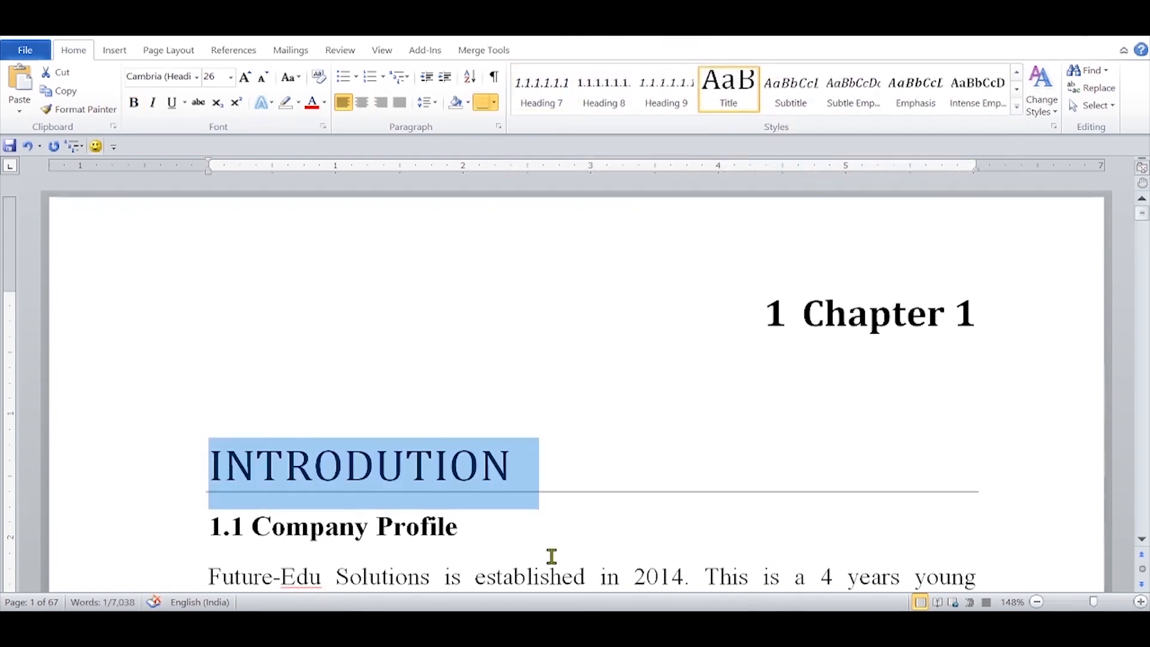
left_click(361, 106)
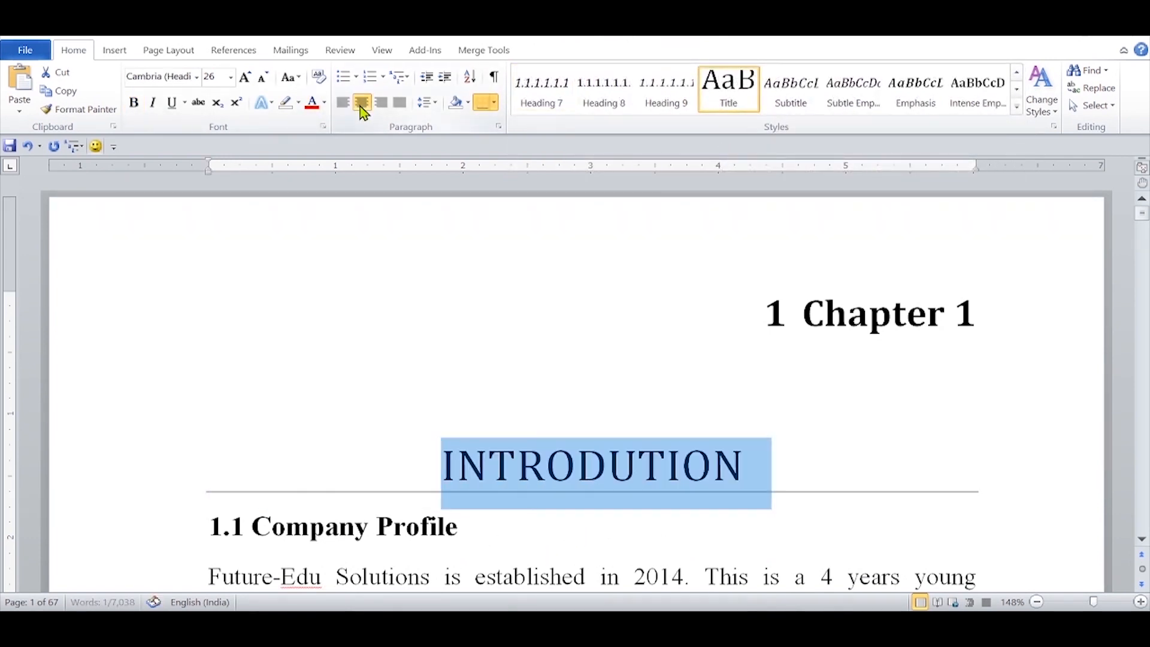
left_click(265, 78)
left_click(265, 78)
key("ctrl+b")
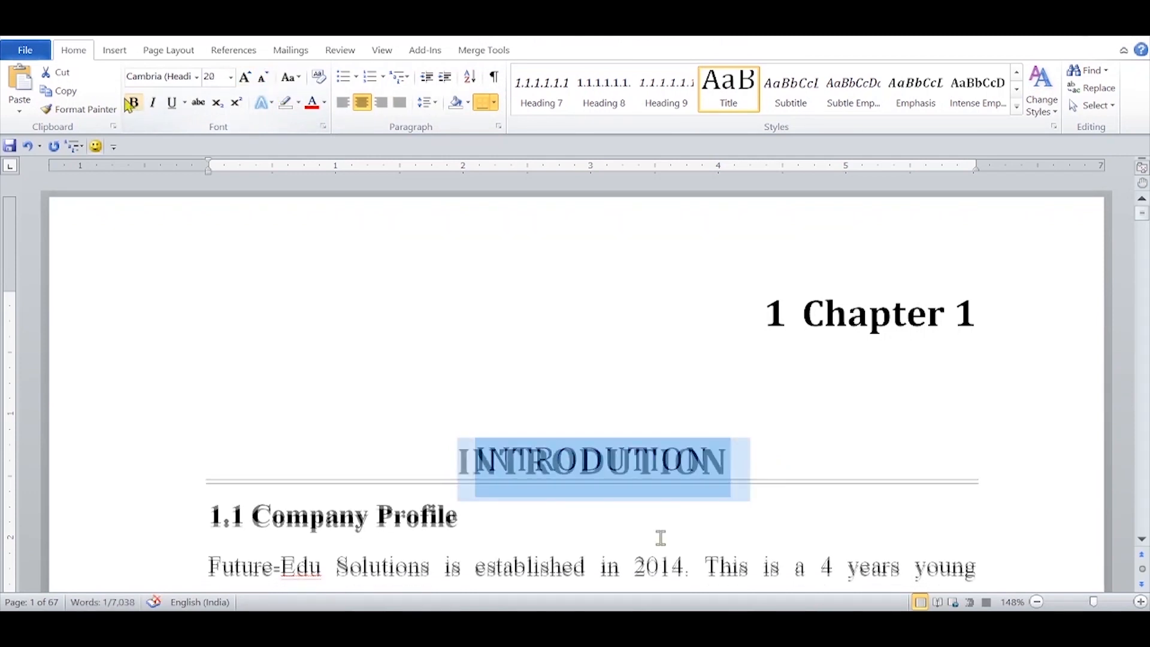
Step: Give the "INTRODUTION" title a multi-line bottom border and update the Title style to match the selection
left_click(495, 104)
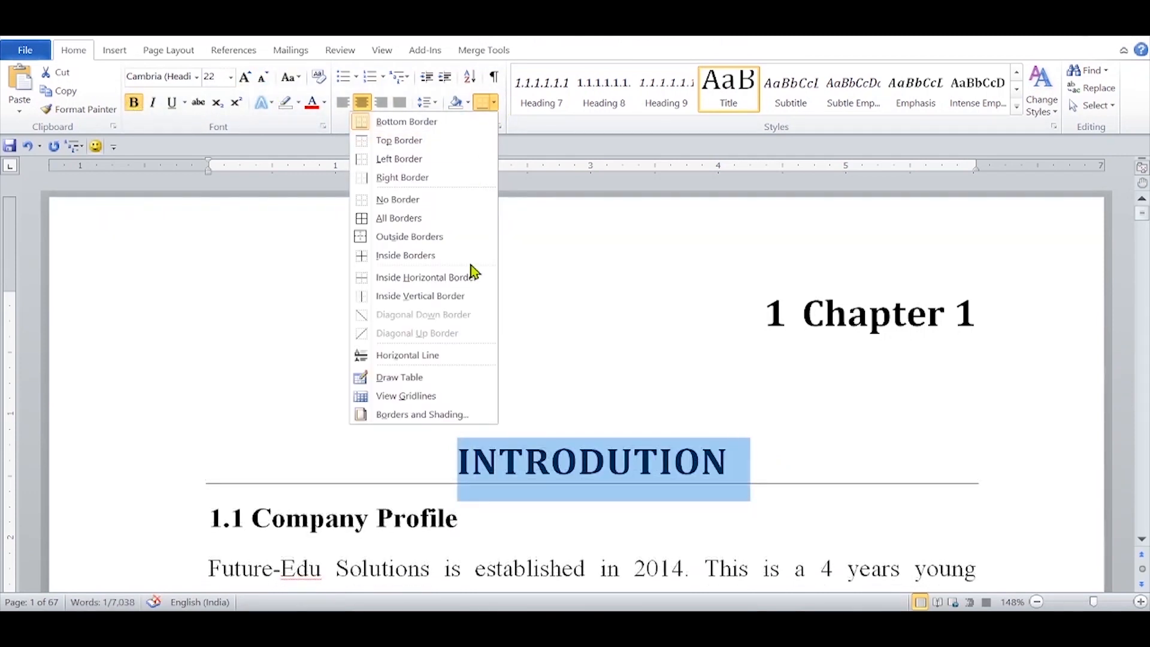
left_click(453, 414)
left_click(565, 302)
left_click(565, 302)
left_click(565, 302)
left_click(565, 302)
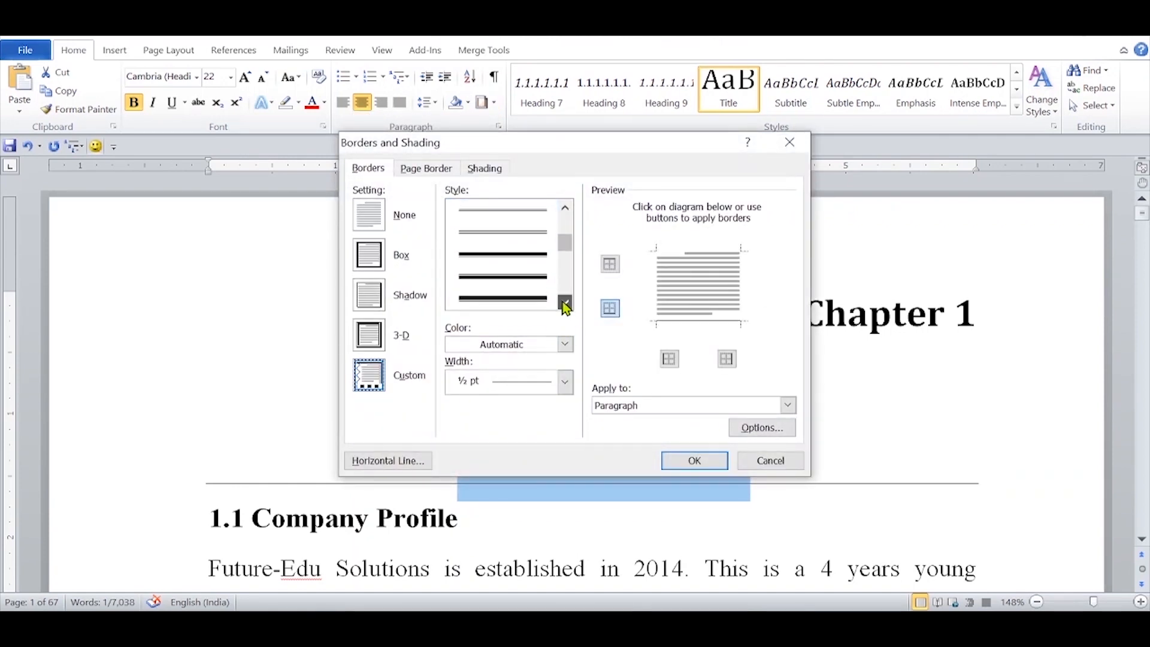
left_click(539, 299)
left_click(610, 309)
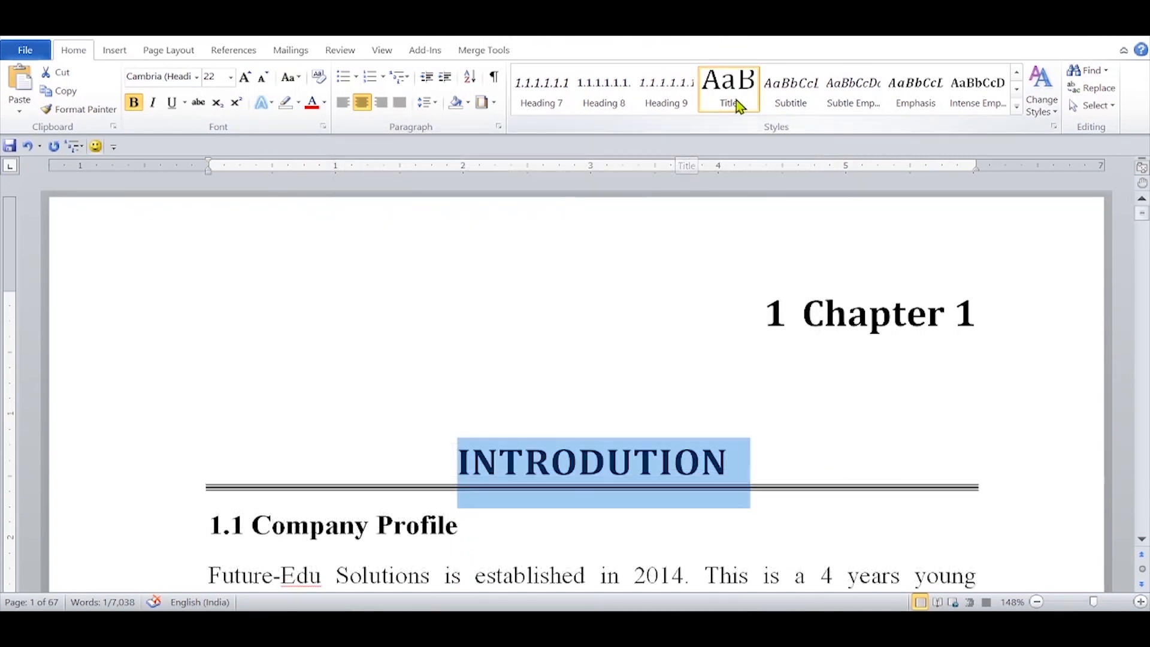
right_click(736, 100)
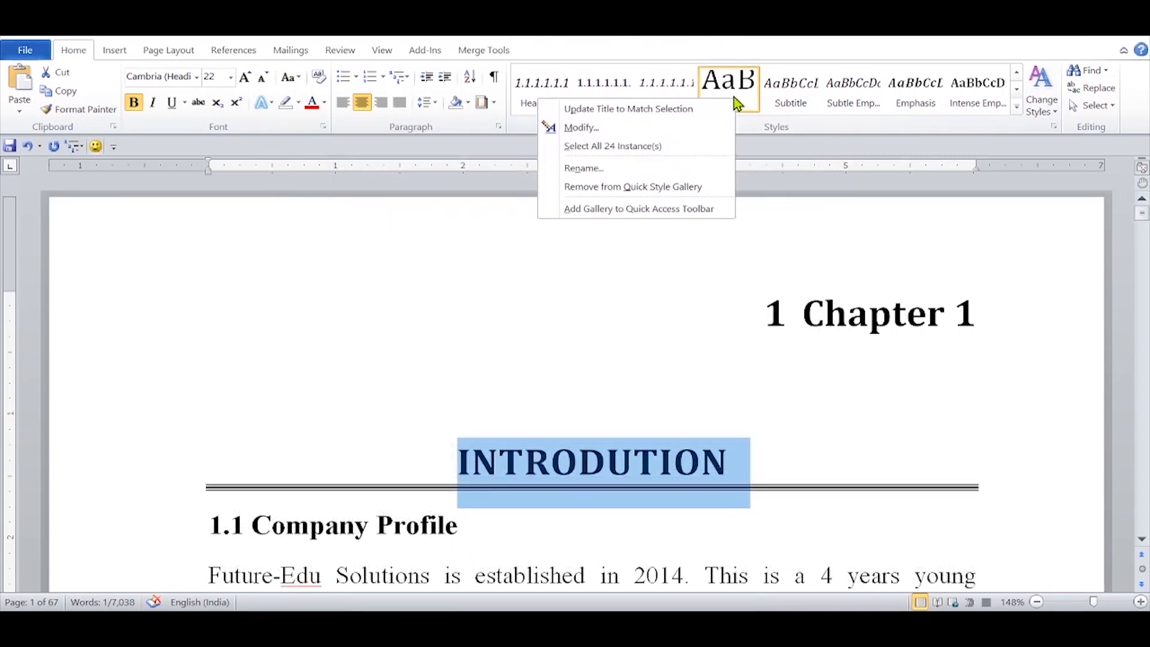
left_click(688, 110)
Step: Apply Heading 2 to the "1.1 Company Profile" line and remove its manually typed 1.1 number
left_click(138, 532)
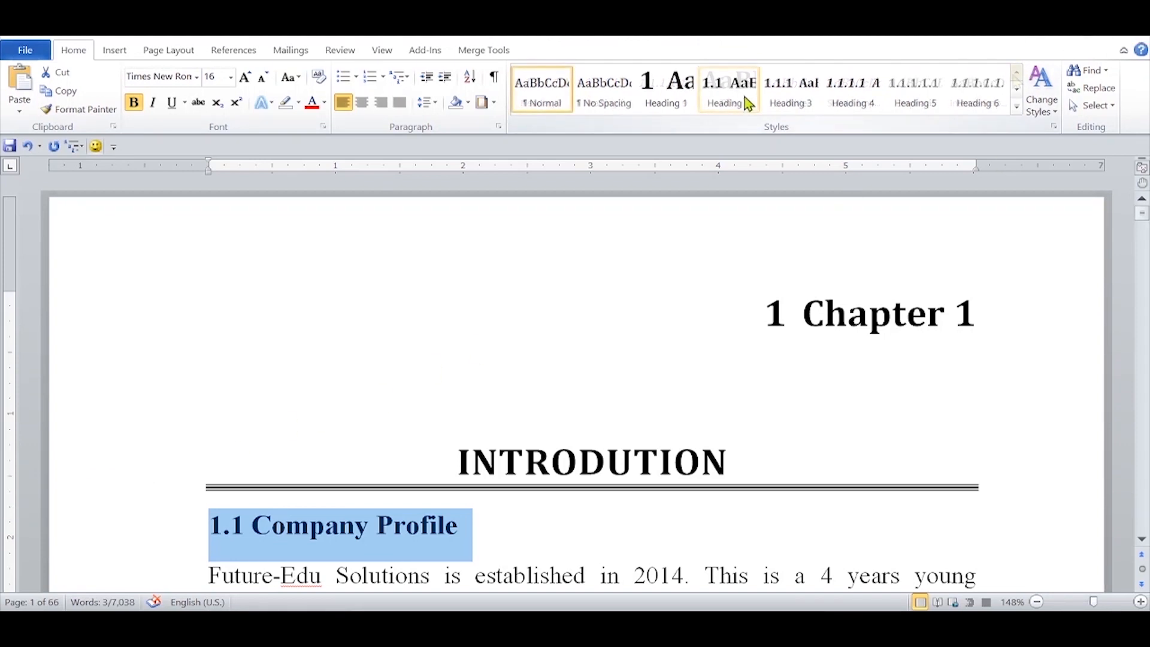
left_click(745, 97)
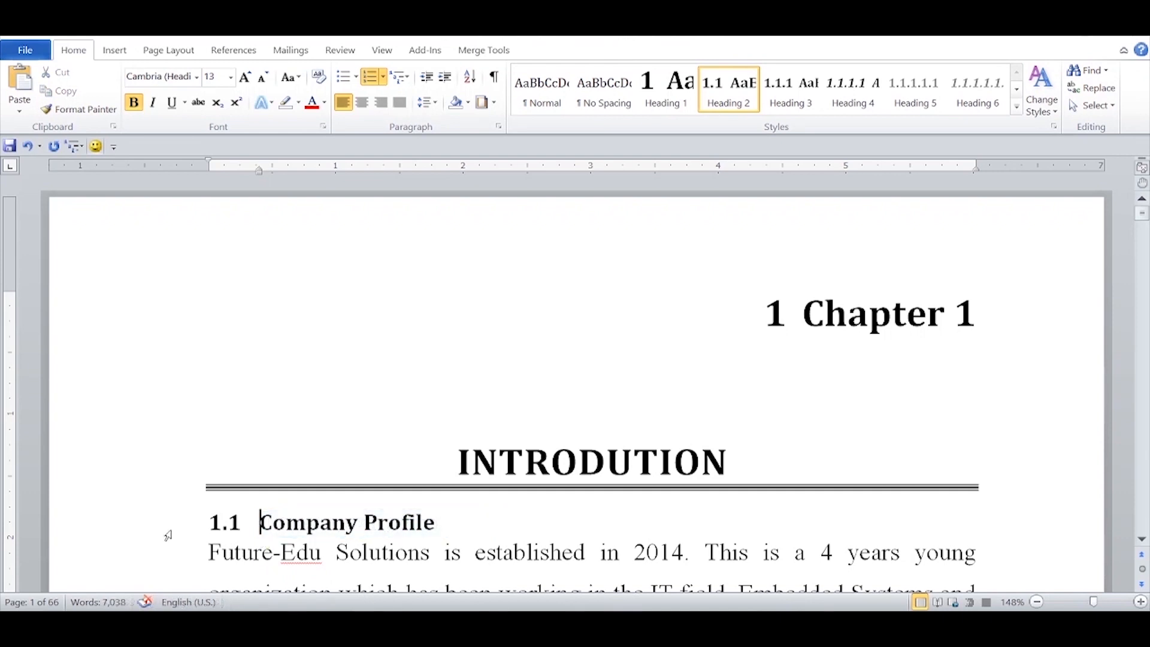
left_click(168, 535)
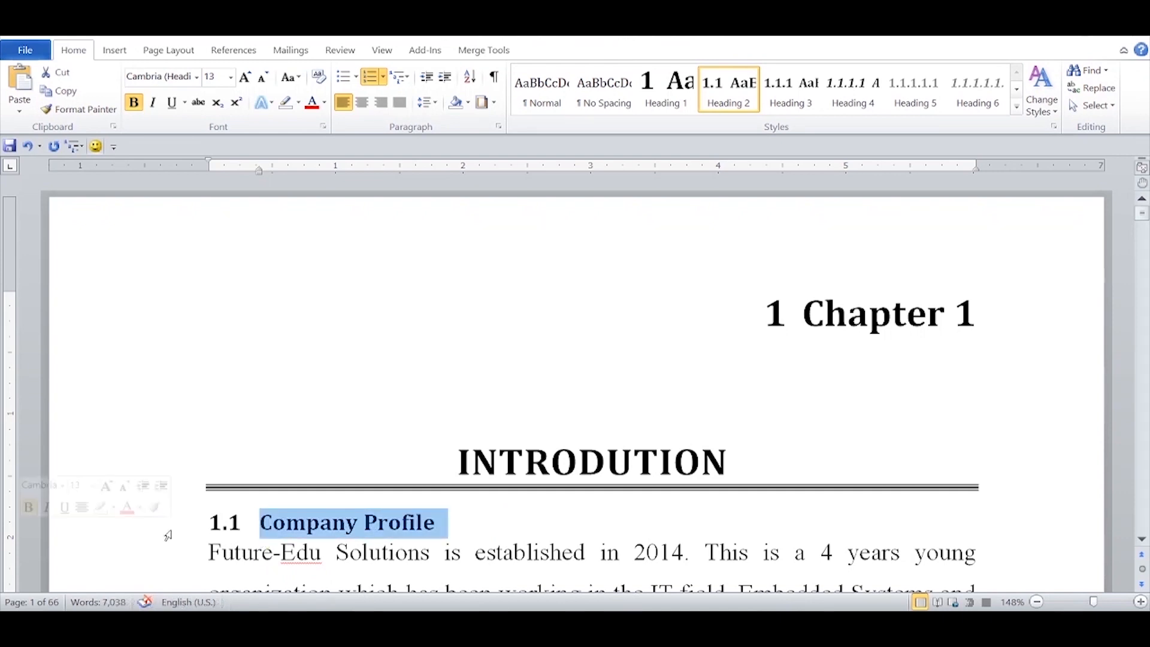
Step: Set the Company Profile heading to 18 pt small caps and shade its paragraph grey
left_click(245, 79)
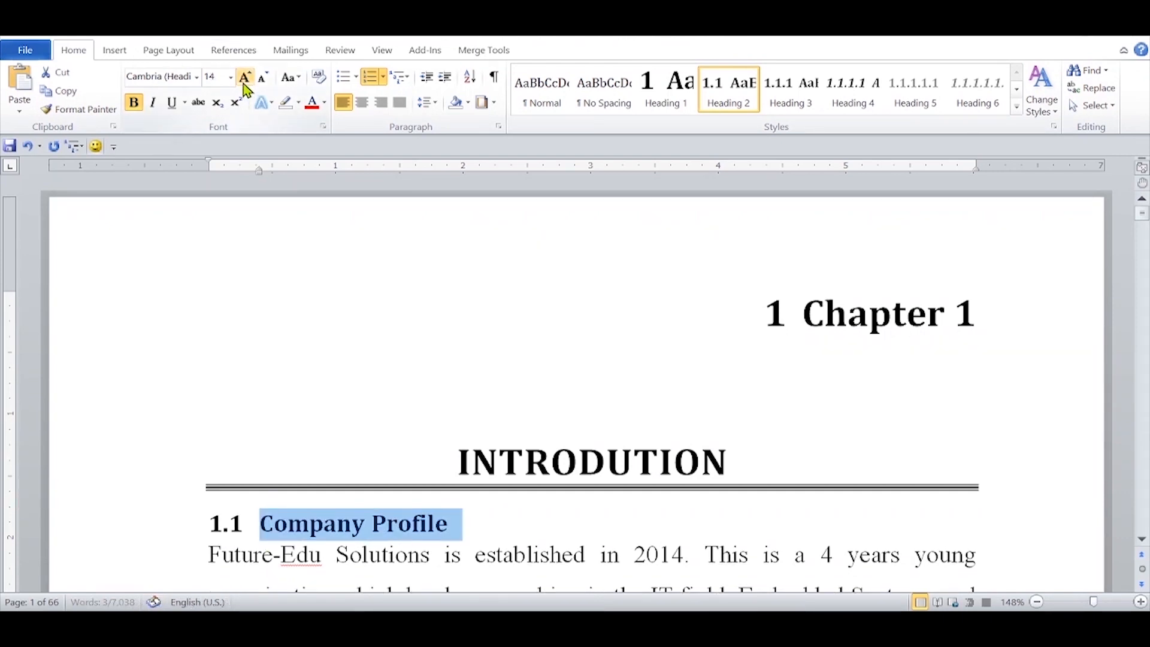
left_click(245, 79)
left_click(245, 79)
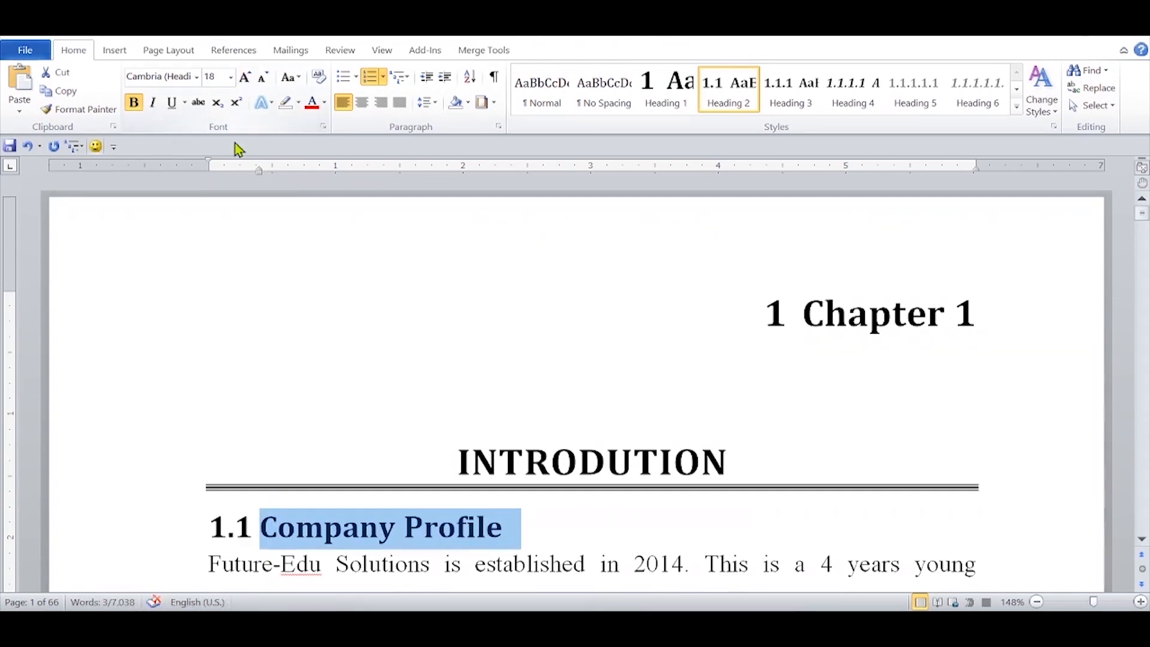
left_click(322, 126)
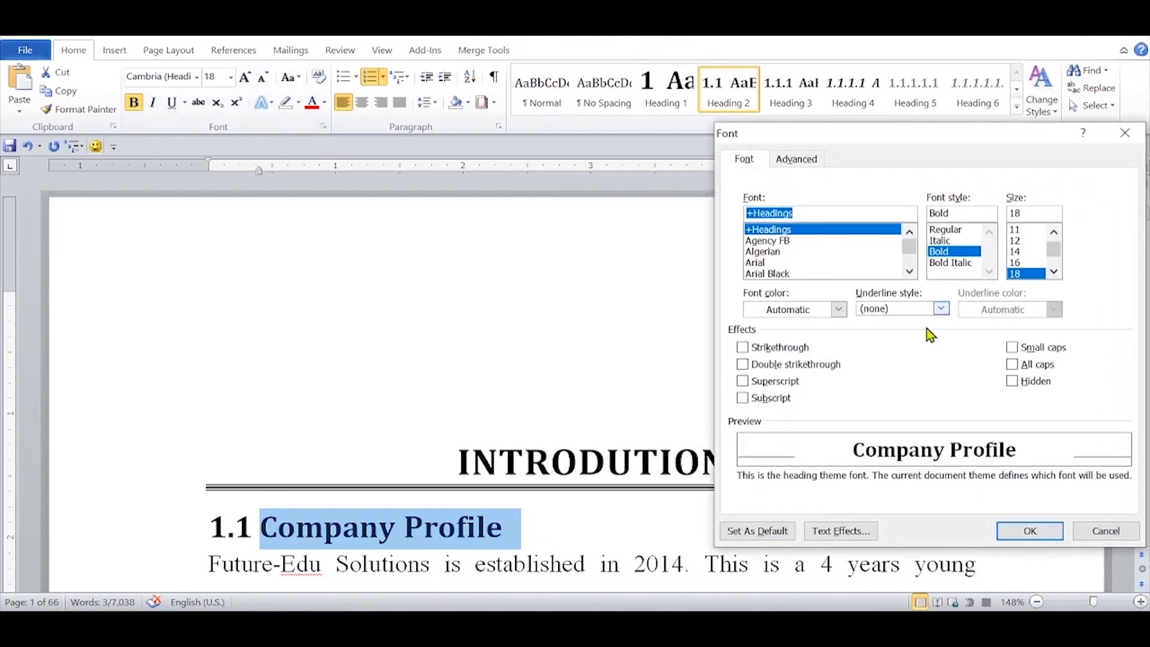
left_click(1012, 349)
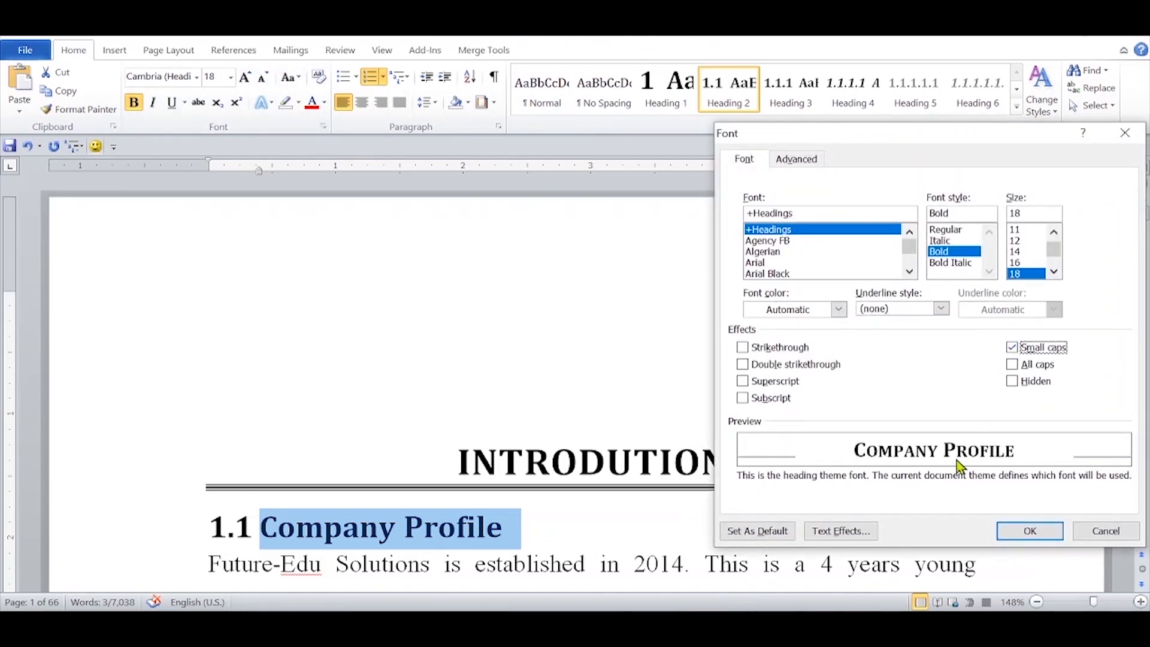
left_click(1045, 530)
left_click(467, 103)
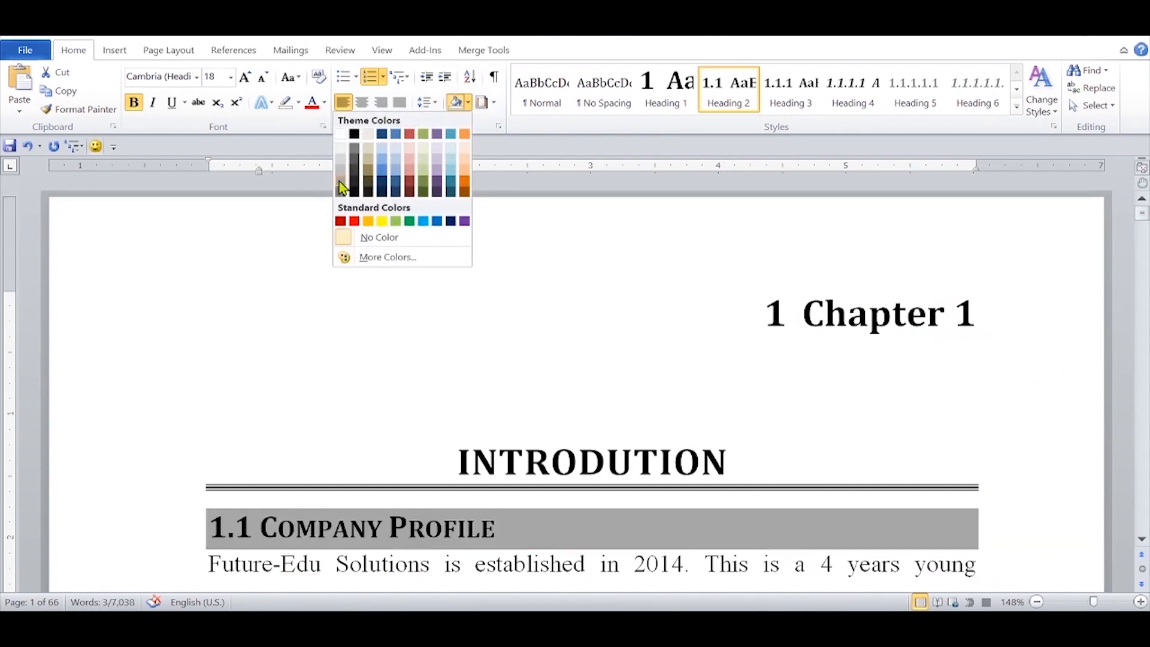
left_click(341, 188)
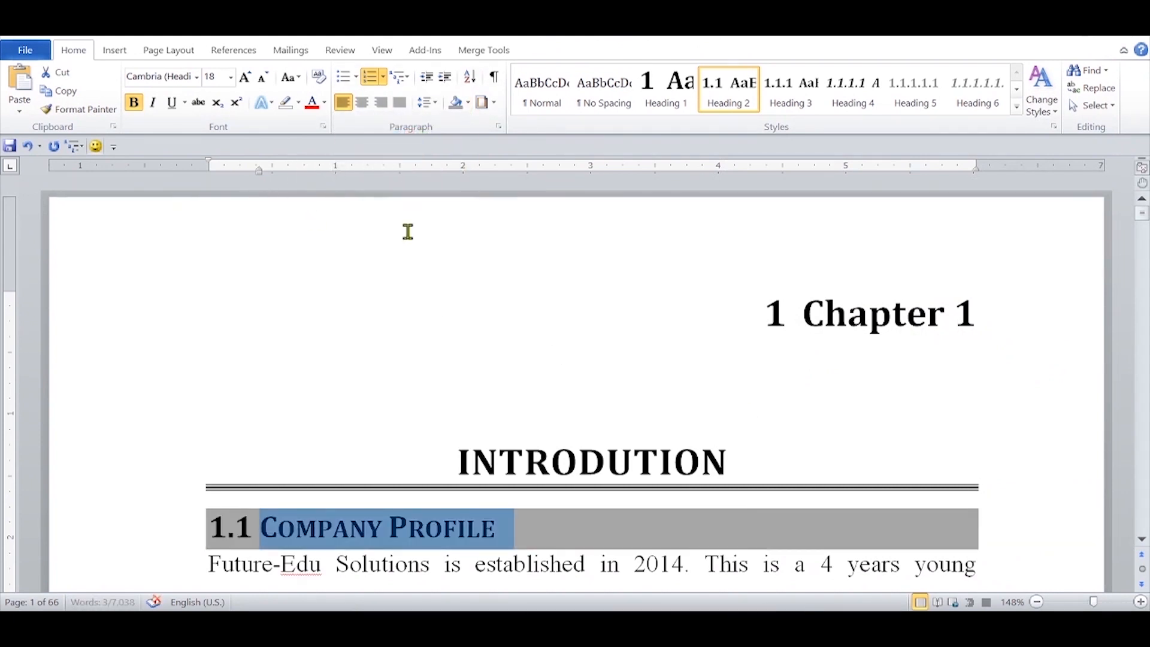
Step: Set the Company Profile heading's spacing to 0 pt before, 12 pt after and single line spacing, and update Heading 2 to match the selection
left_click(498, 128)
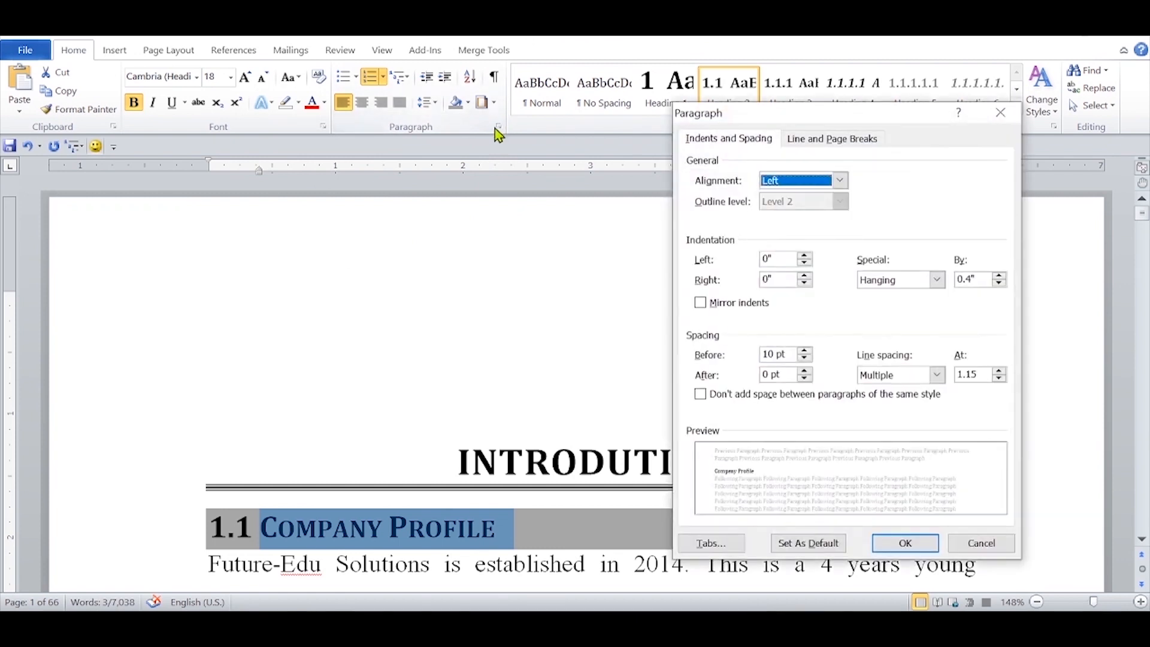
left_click(805, 358)
left_click(805, 358)
left_click(805, 370)
left_click(805, 370)
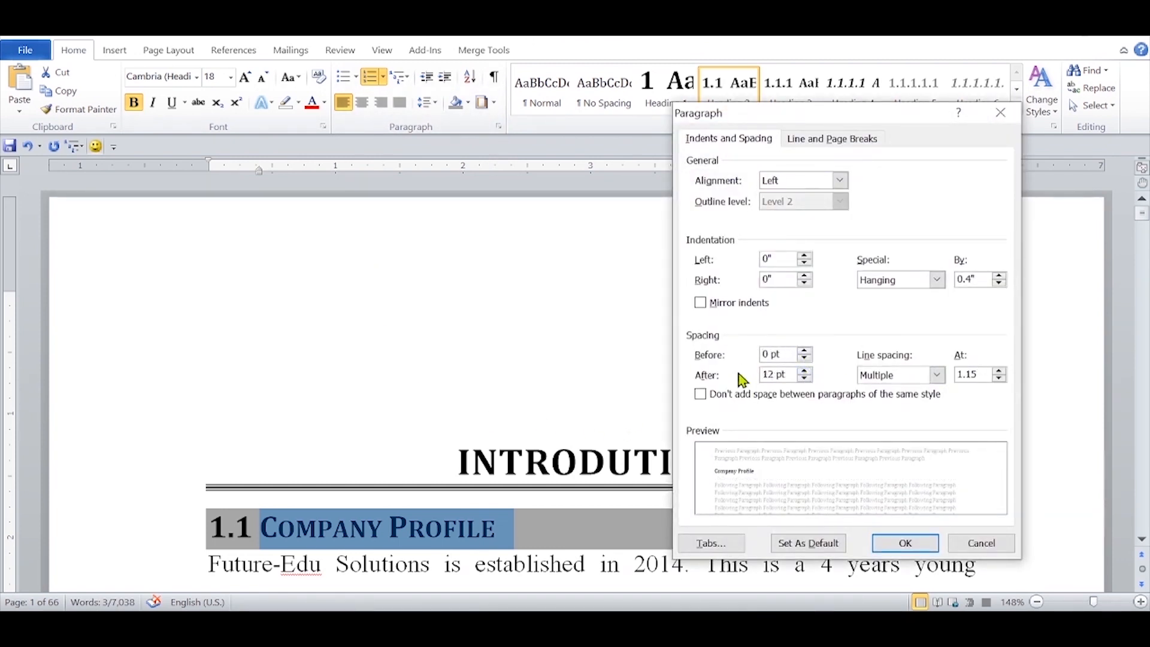
left_click(936, 375)
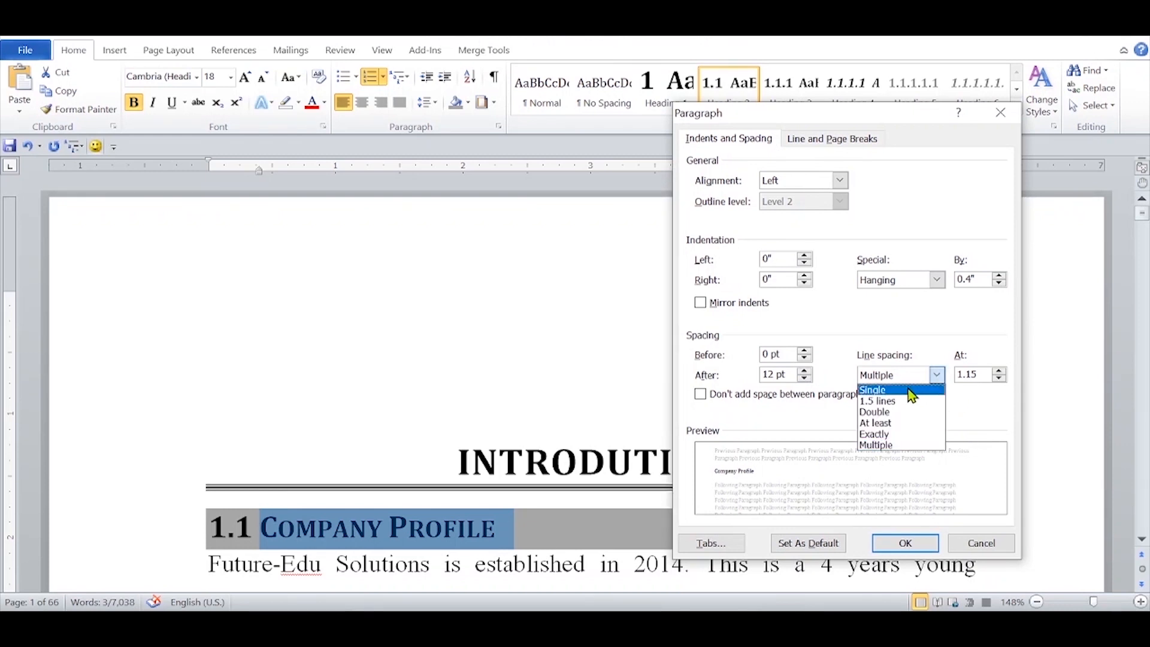
left_click(908, 389)
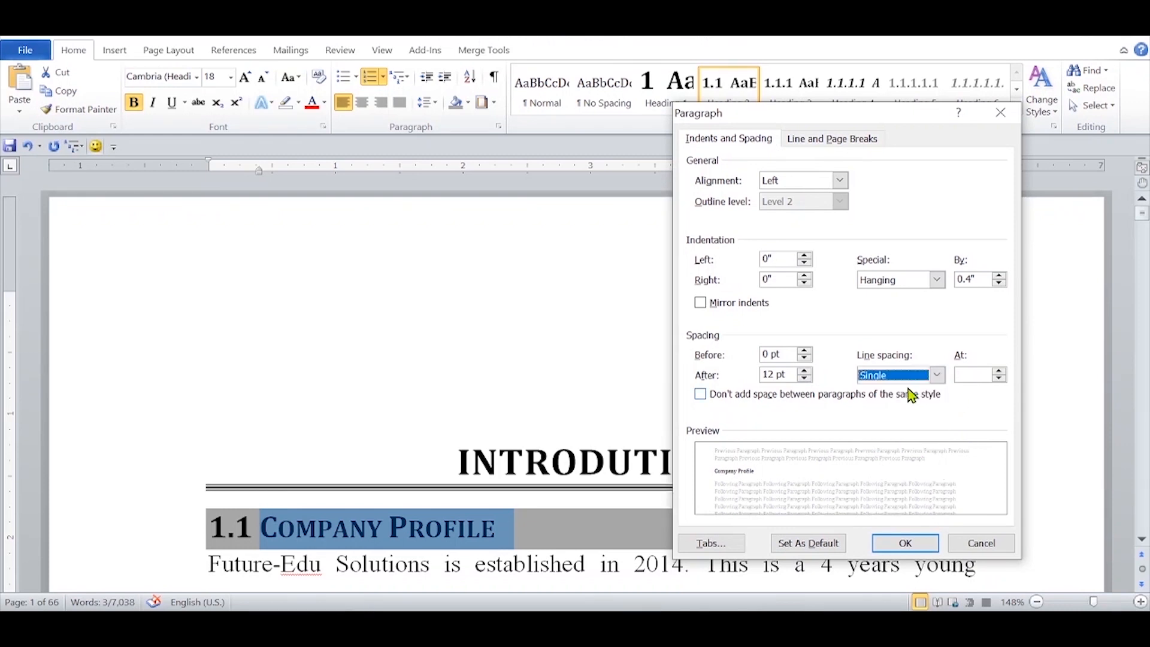
left_click(906, 542)
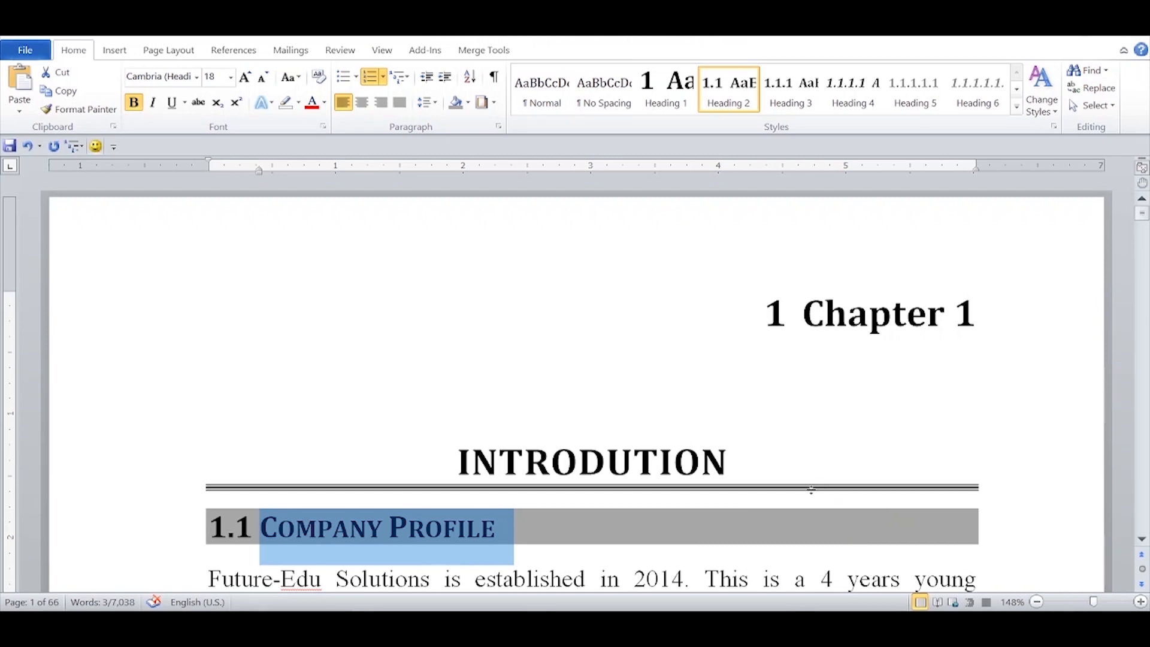
right_click(725, 108)
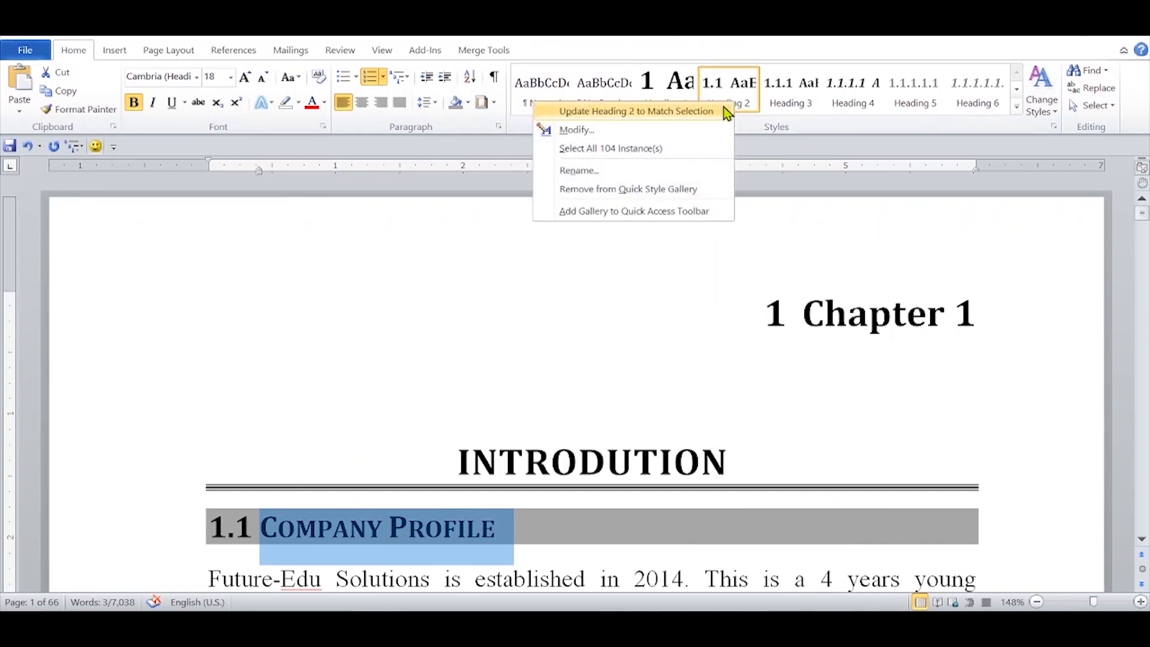
left_click(723, 110)
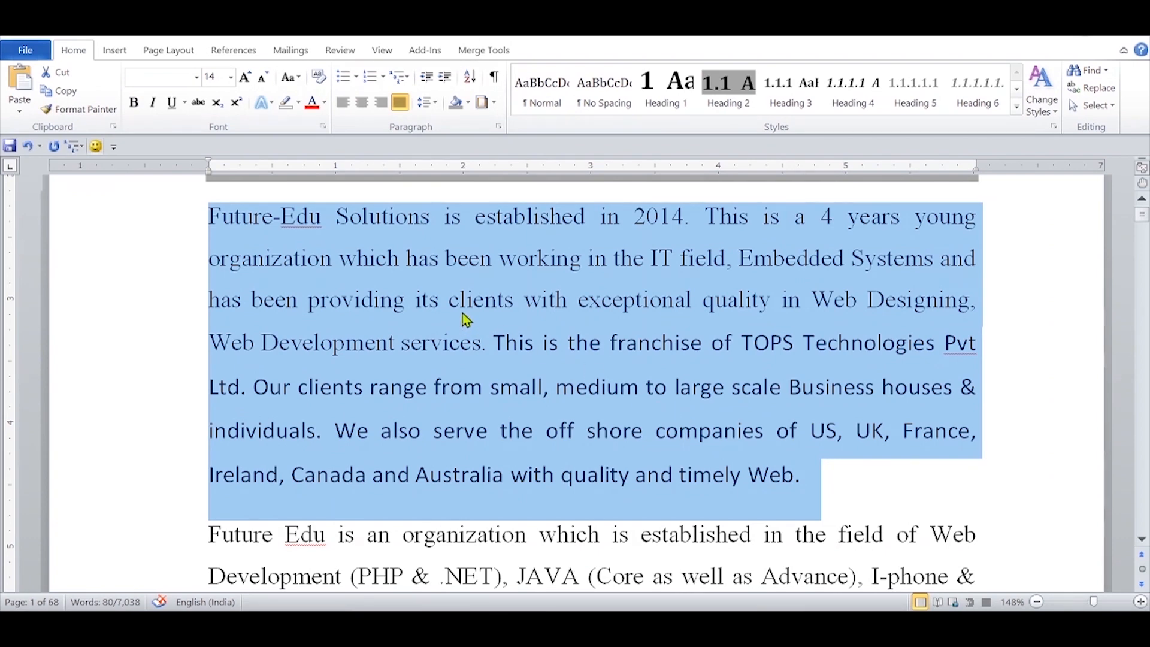
Step: Set the first body paragraph's font to Cambria (Body) and save its formatting as a new quick style named bt1
left_click(197, 78)
left_click(85, 135)
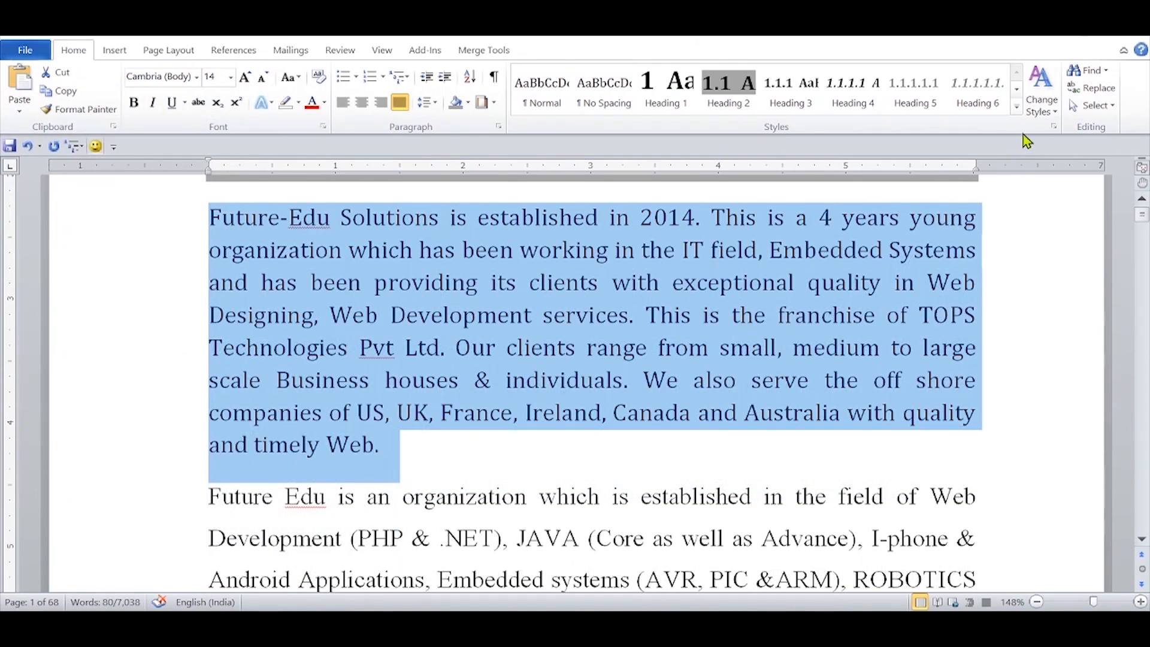
left_click(1017, 109)
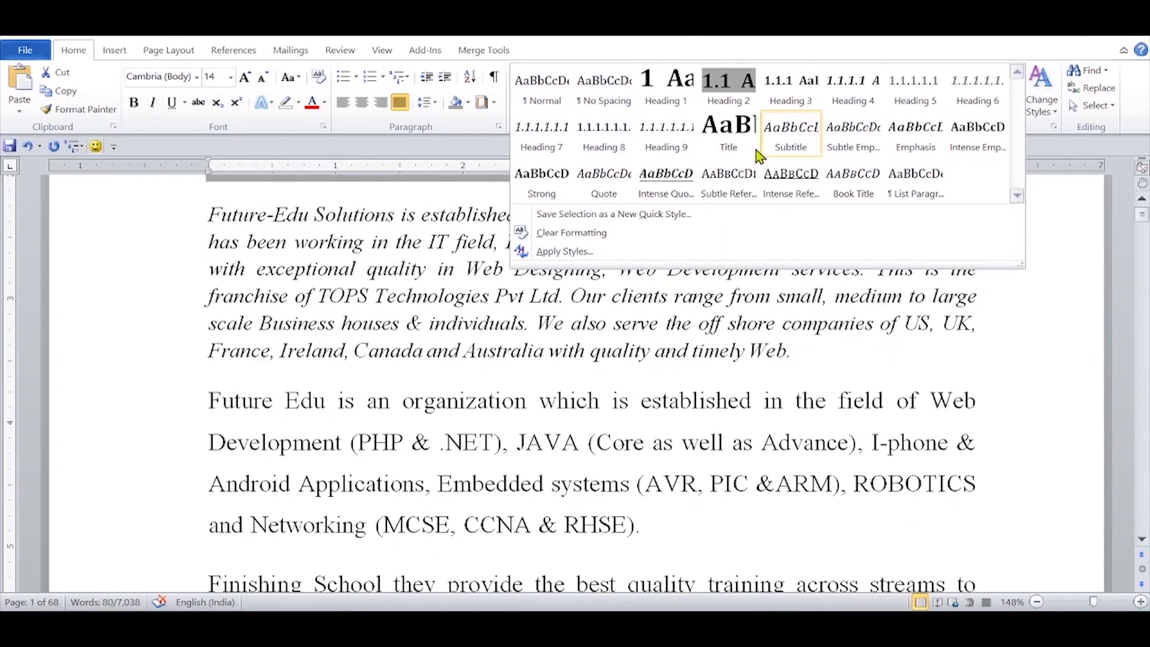
left_click(612, 214)
type("bt1")
left_click(499, 157)
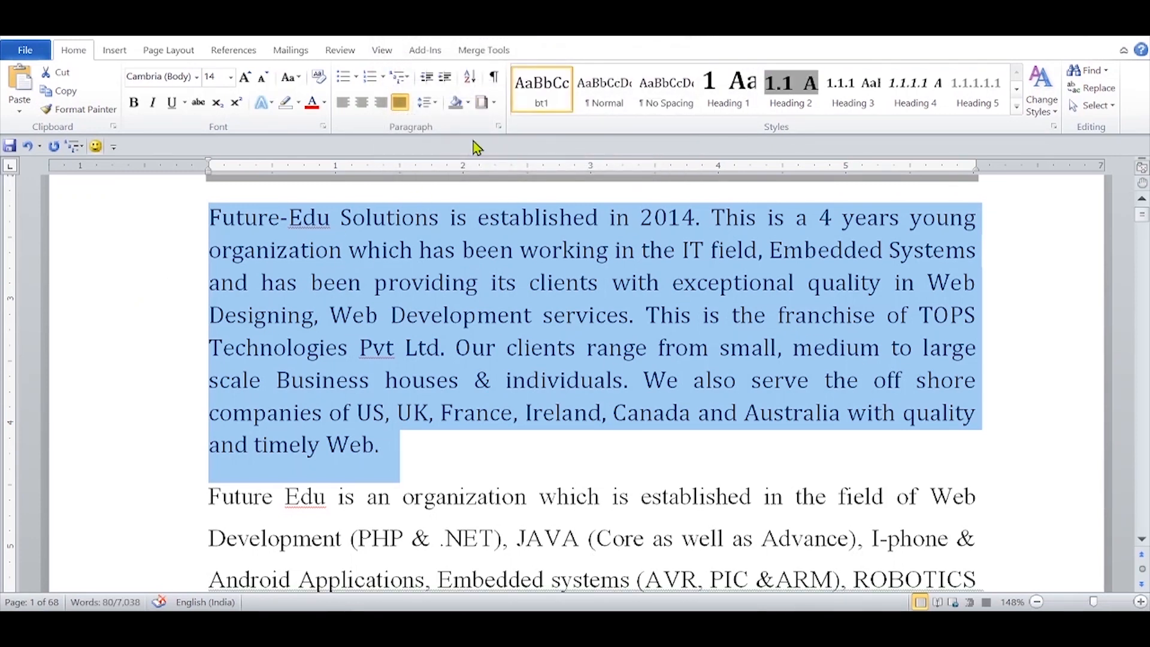
Step: Assign the shortcut key Alt+B to the bt1 style and apply the style to the two paragraphs above "1.1.1 Vision"
right_click(538, 102)
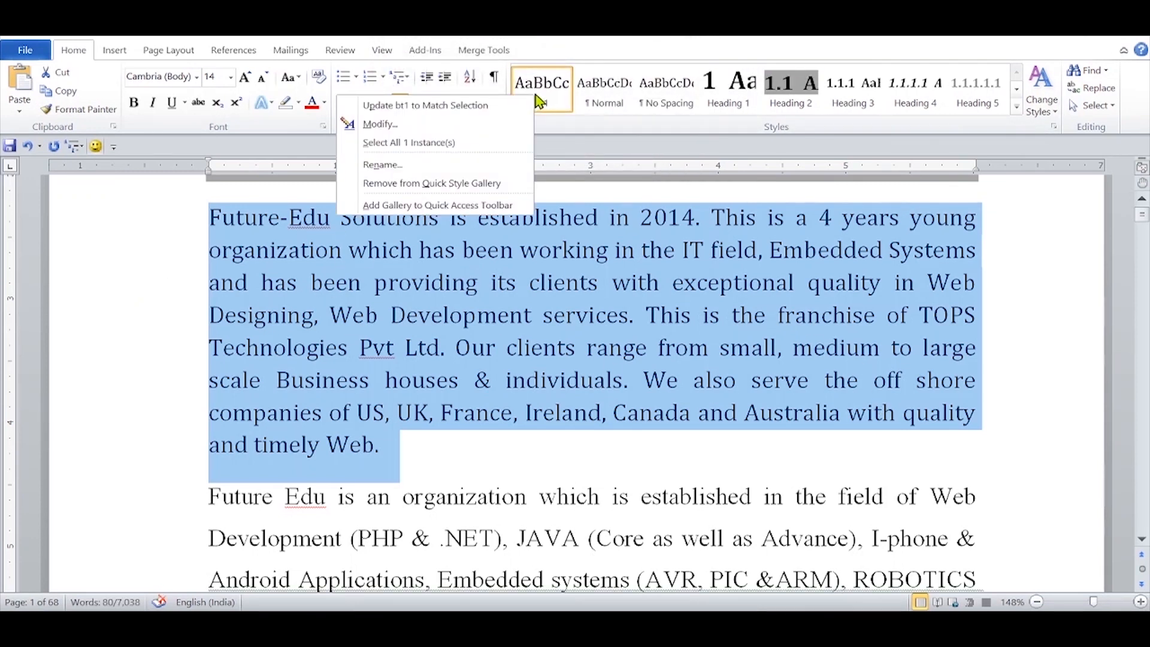
left_click(477, 125)
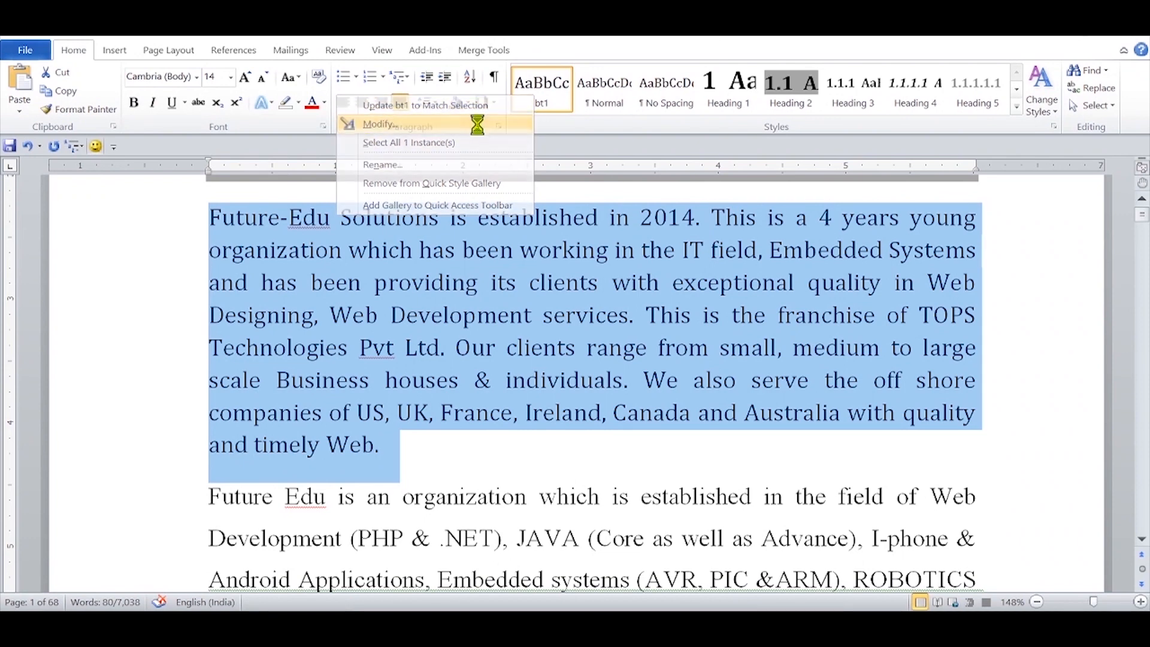
left_click(417, 458)
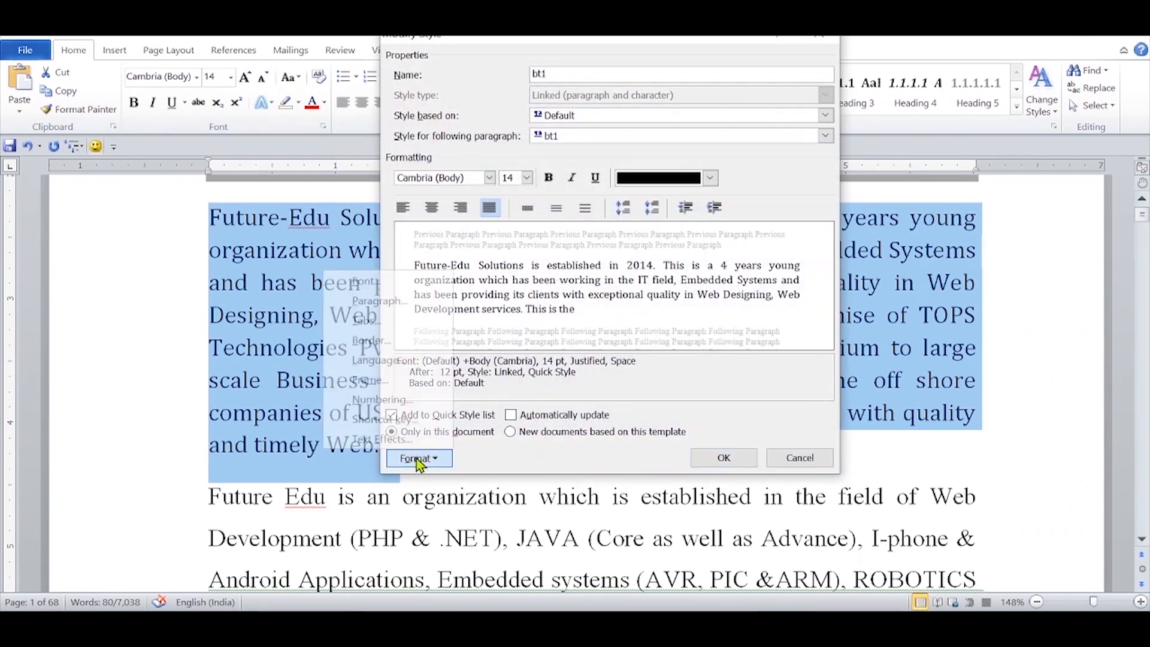
left_click(393, 422)
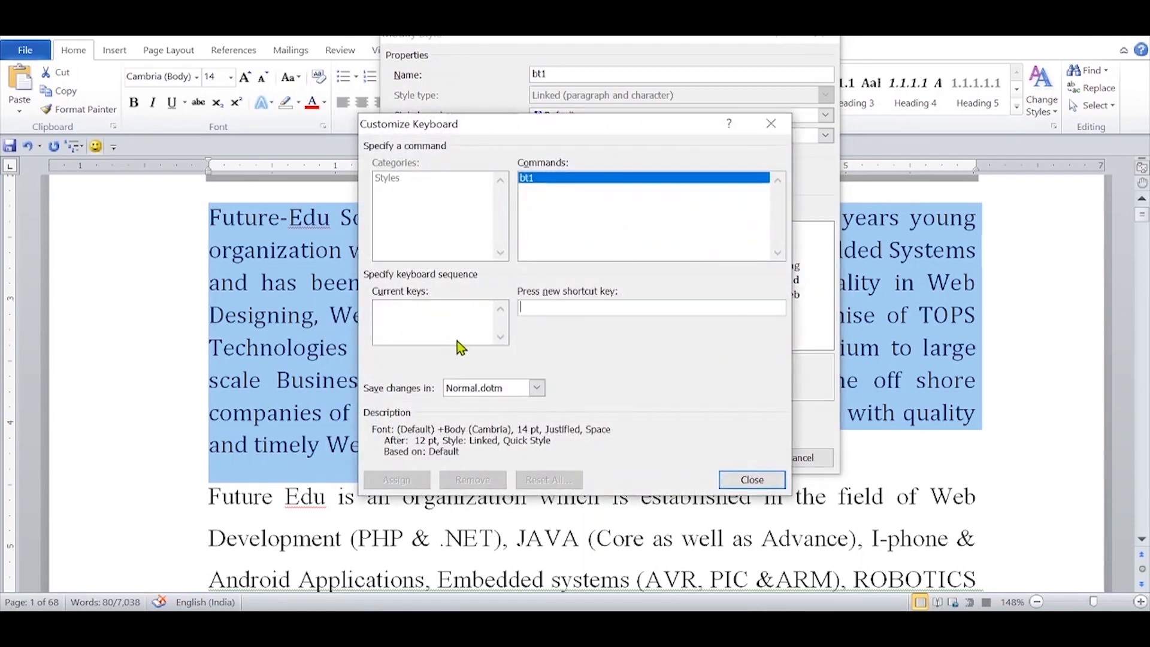
key("alt+b")
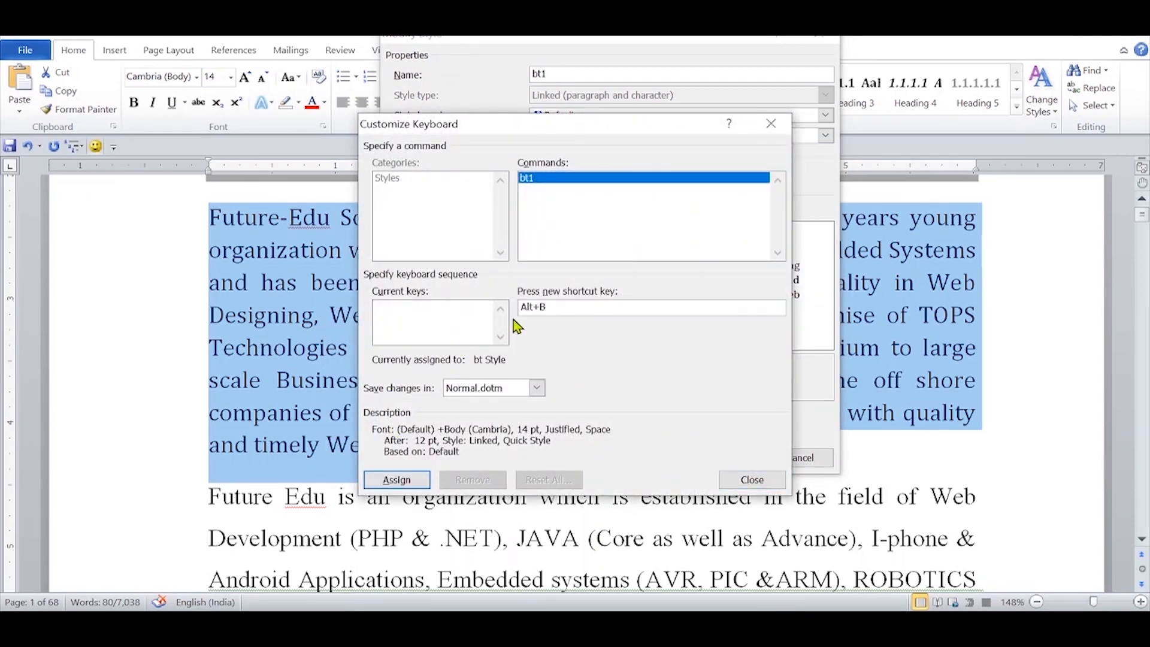
left_click(404, 480)
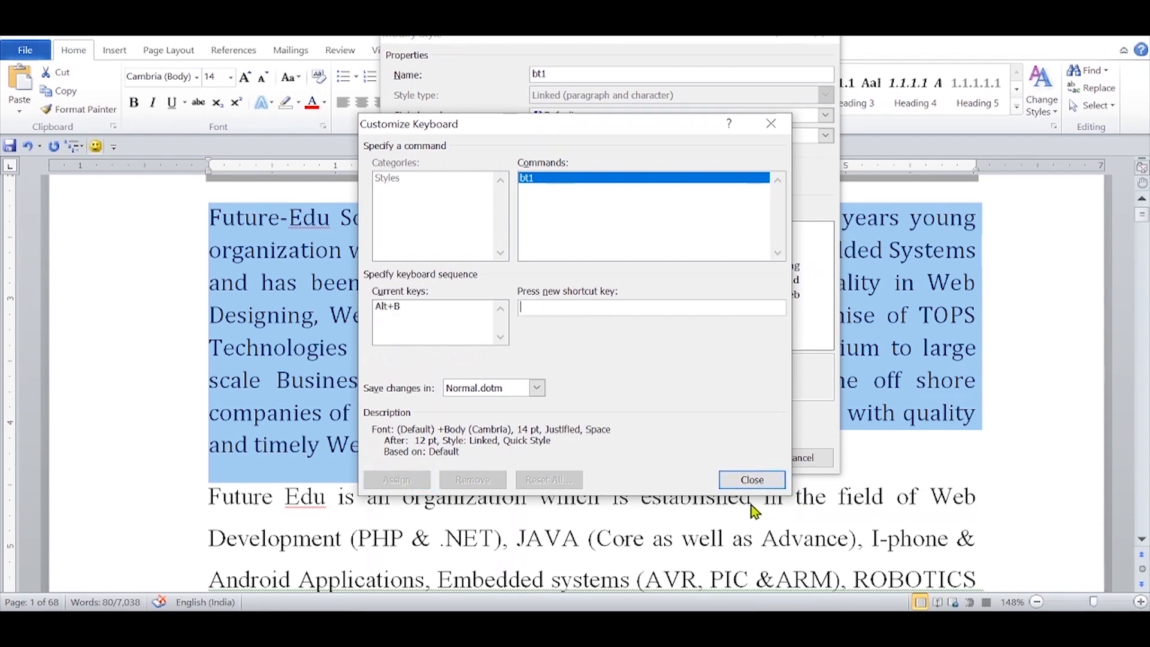
left_click(751, 480)
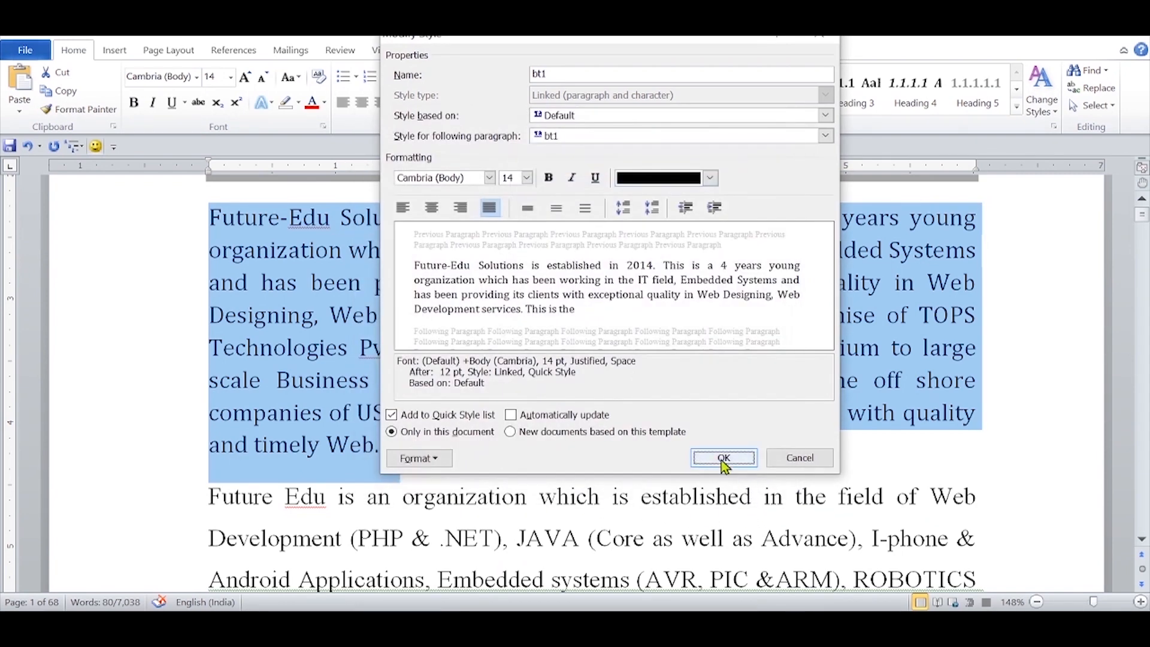
left_click(723, 458)
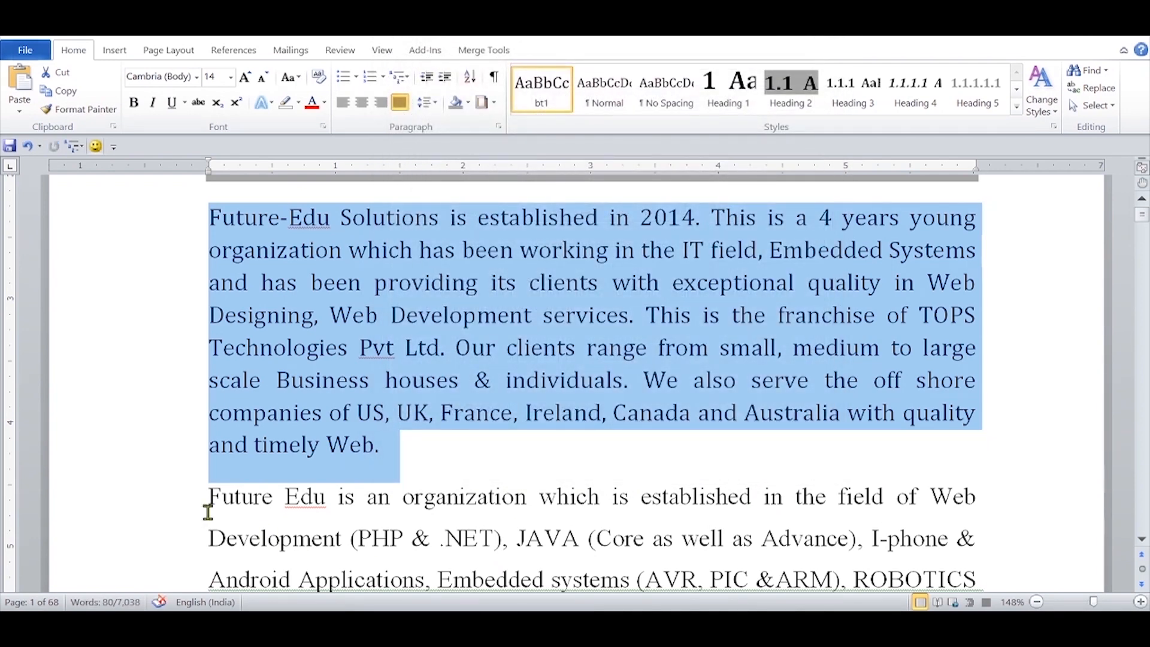
left_click_drag(167, 503, 169, 436)
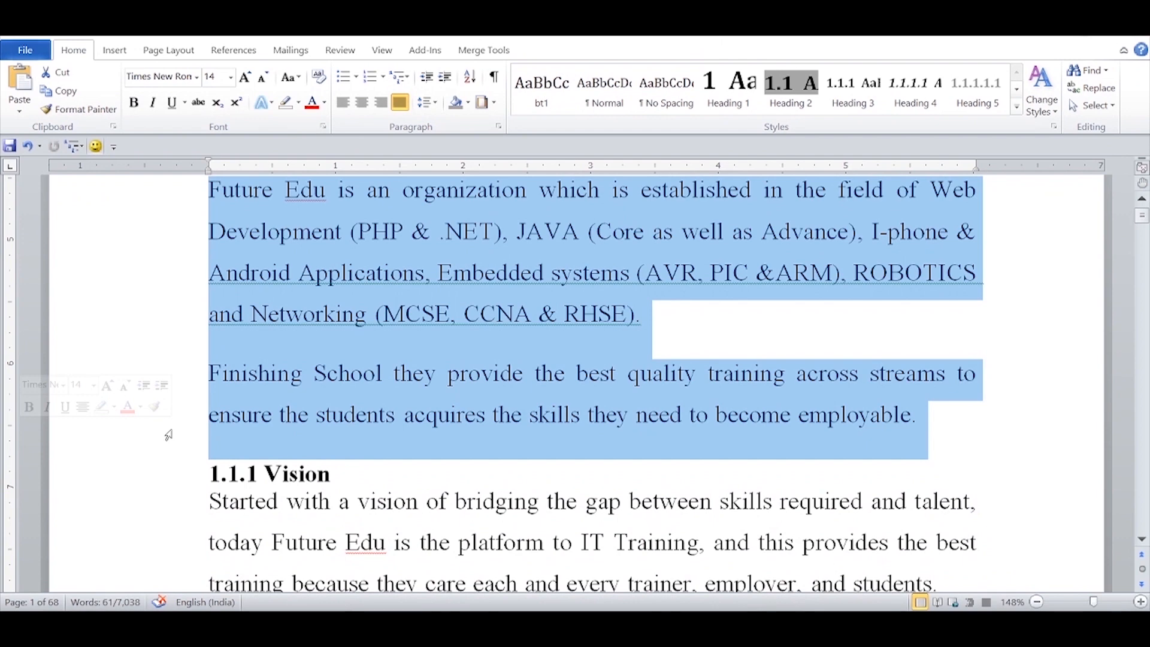
key("ctrl+z")
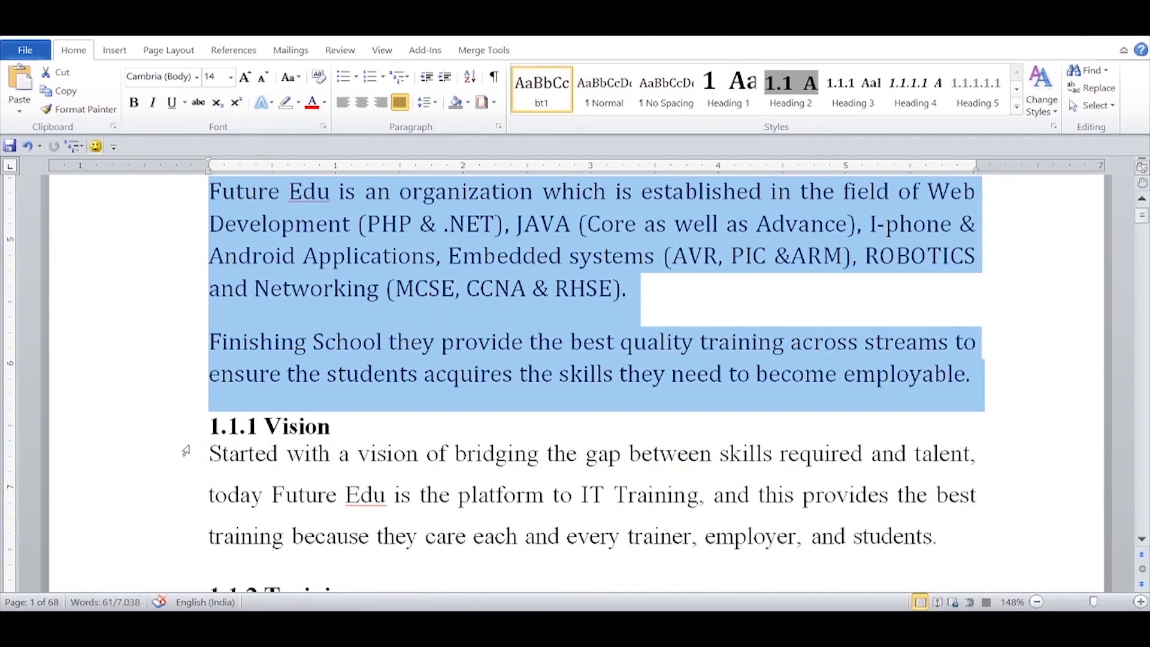
Step: Apply Heading 3 to the "1.1.1 Vision" line and remove its manually typed 1.1.1 number
left_click(176, 432)
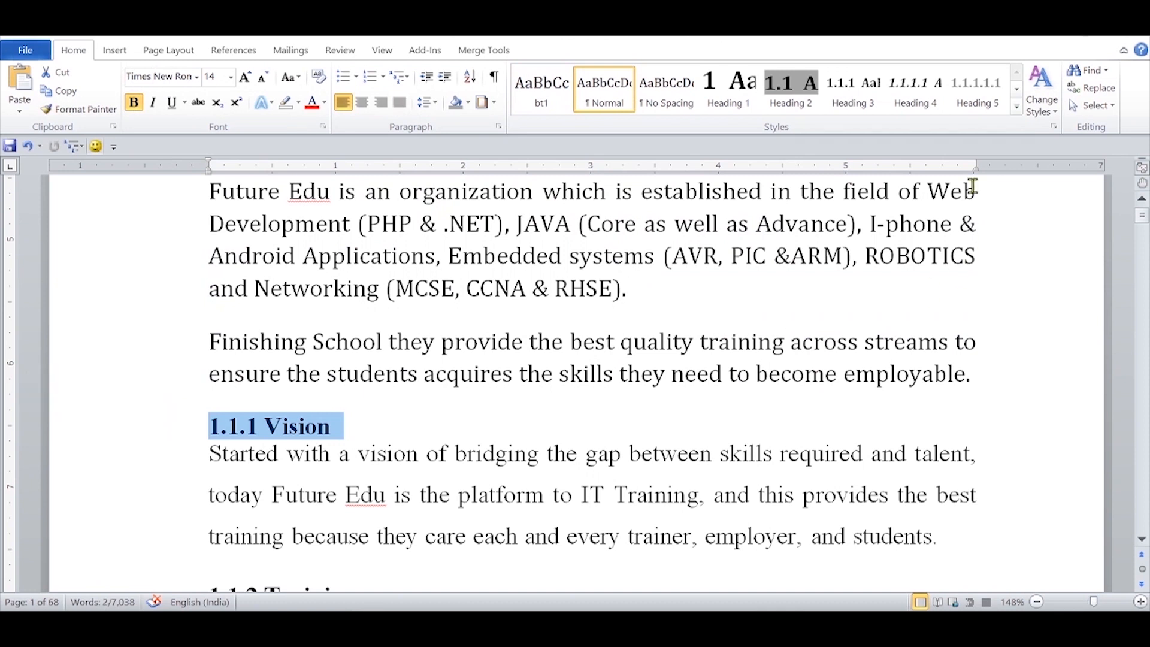
left_click(854, 107)
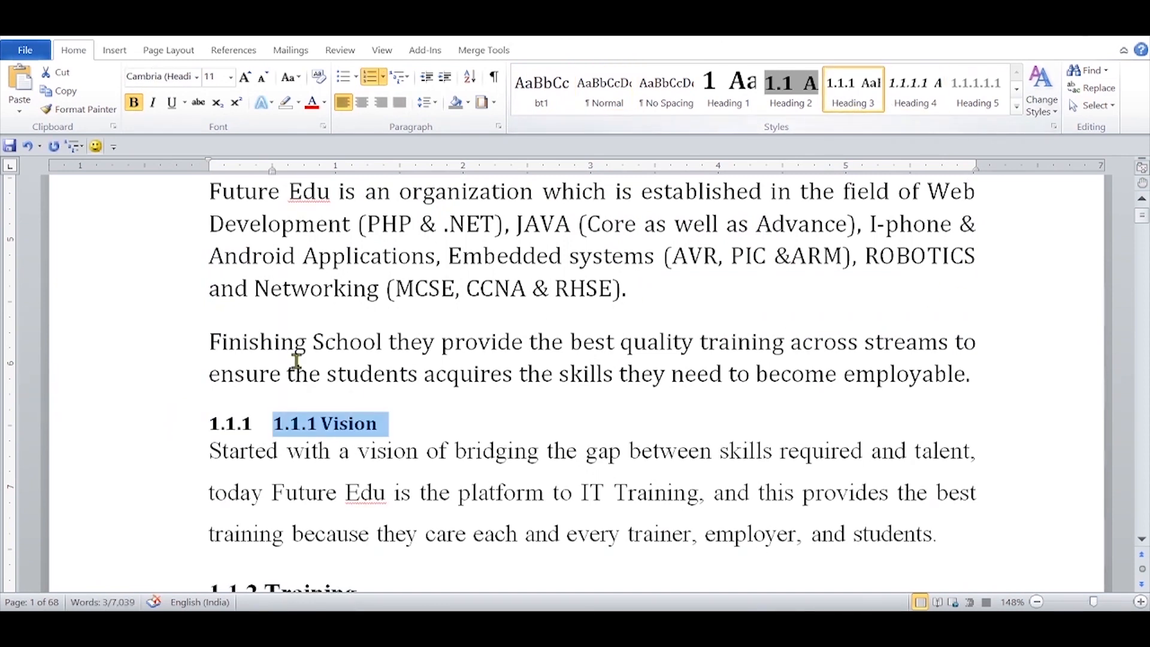
double_click(277, 432)
key("Delete")
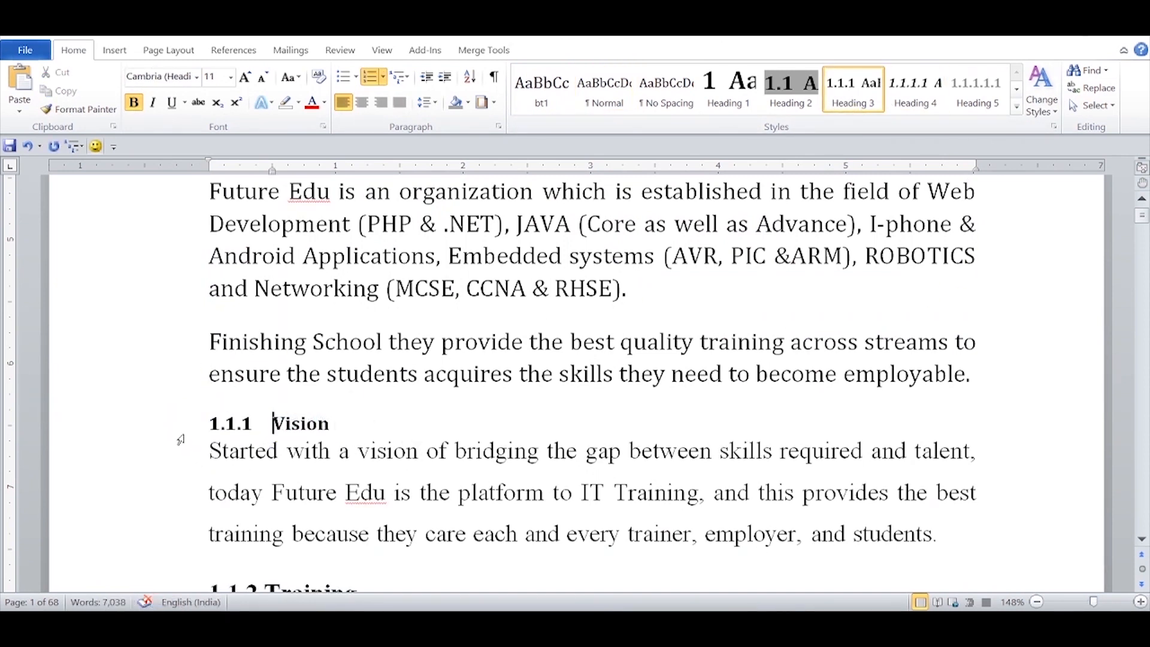
Step: Set the Vision heading to 16 pt and shade its paragraph light grey
left_click(180, 439)
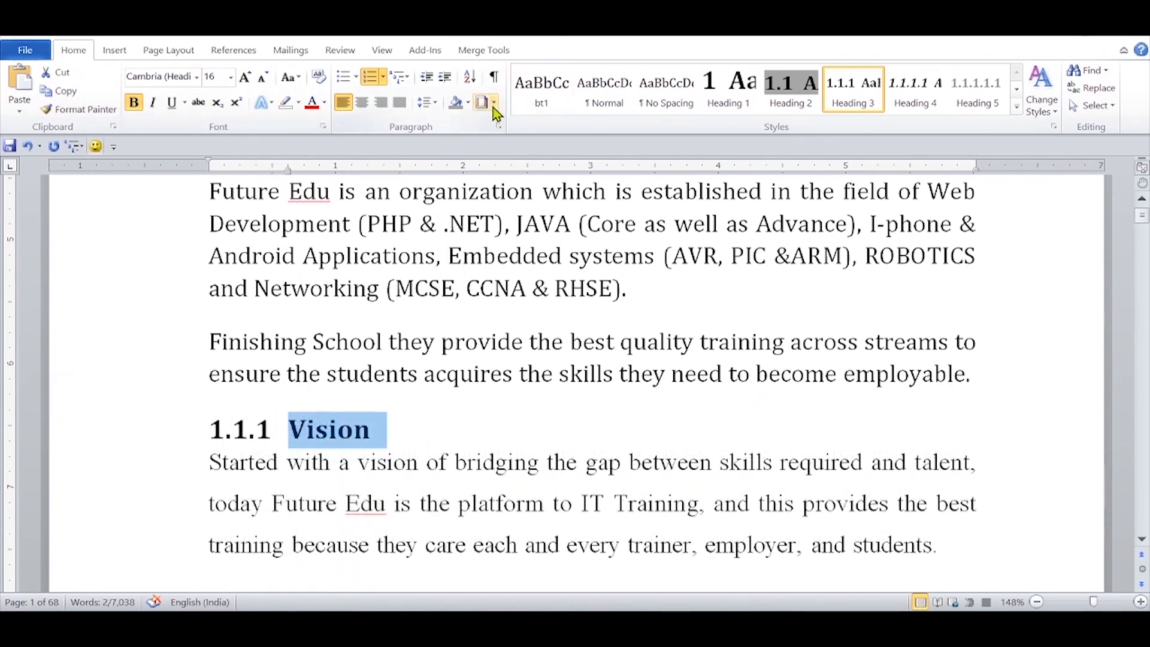
left_click(469, 100)
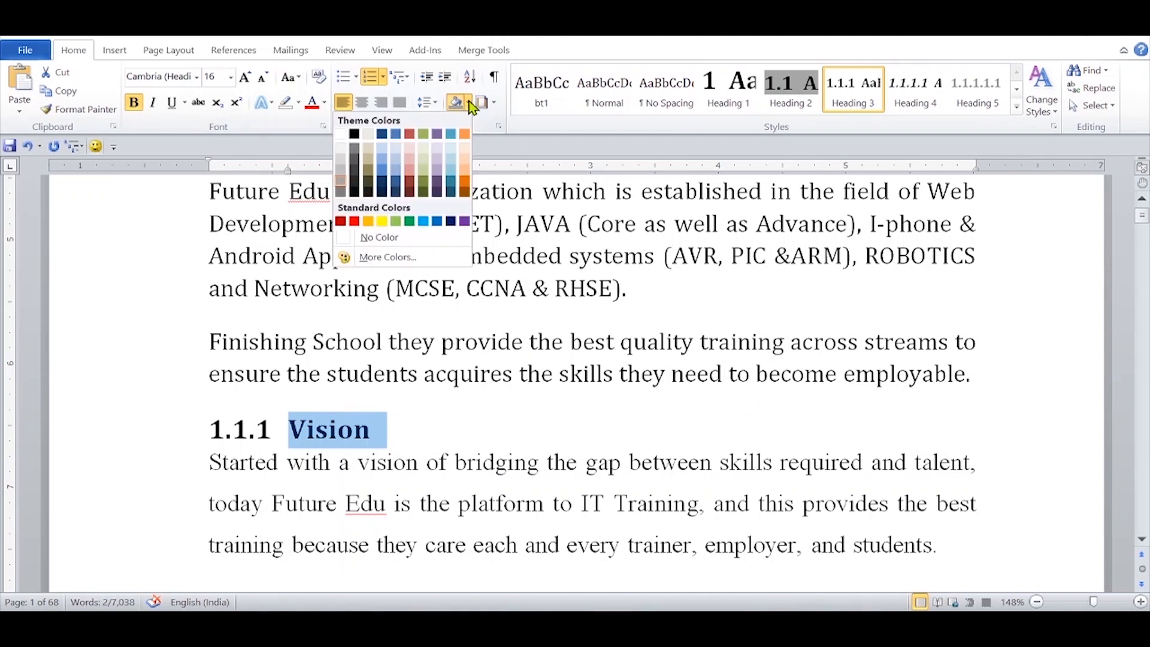
left_click(340, 172)
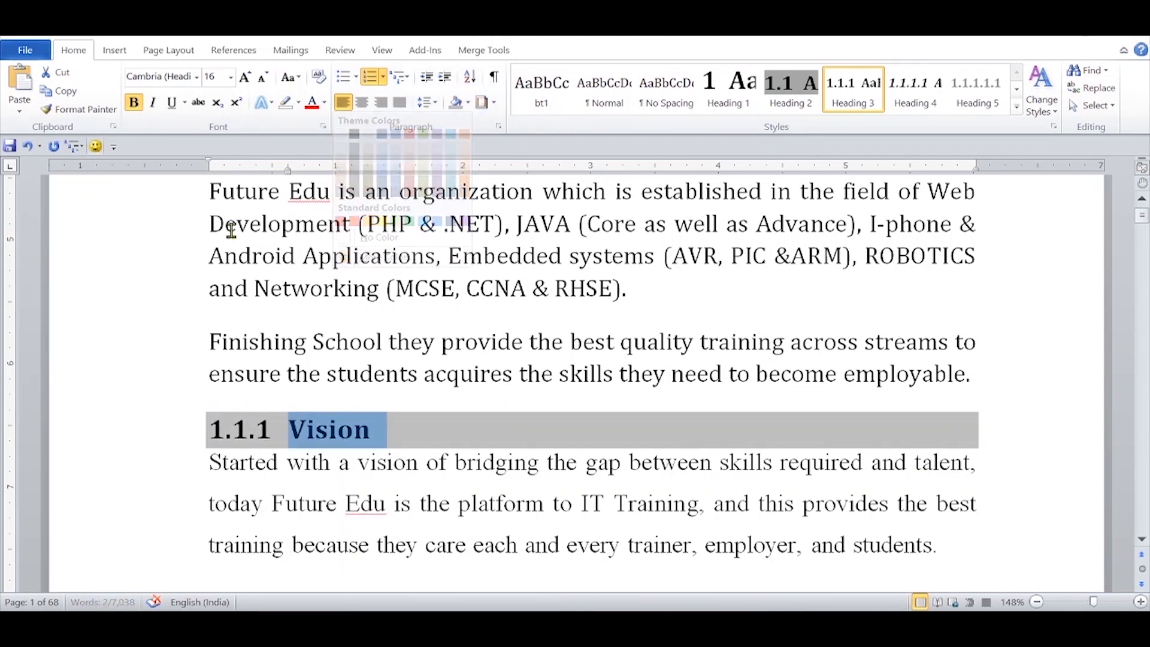
Step: Add a 40% shading pattern in white over the grey fill of the Vision heading's paragraph
left_click(495, 103)
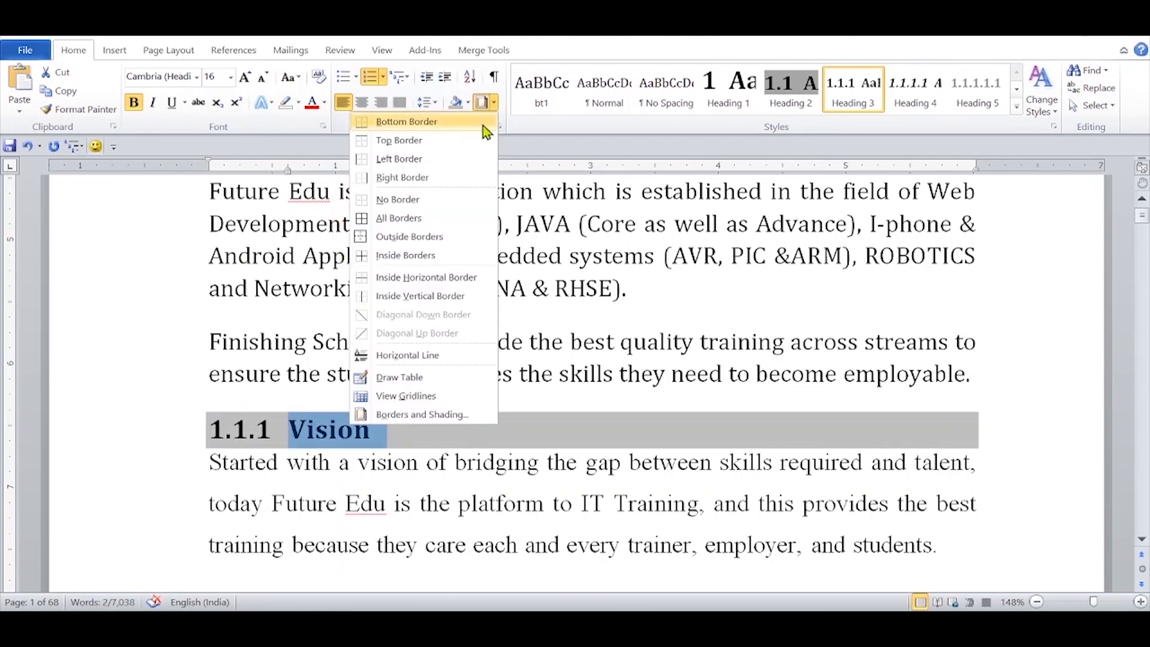
left_click(385, 415)
left_click(485, 168)
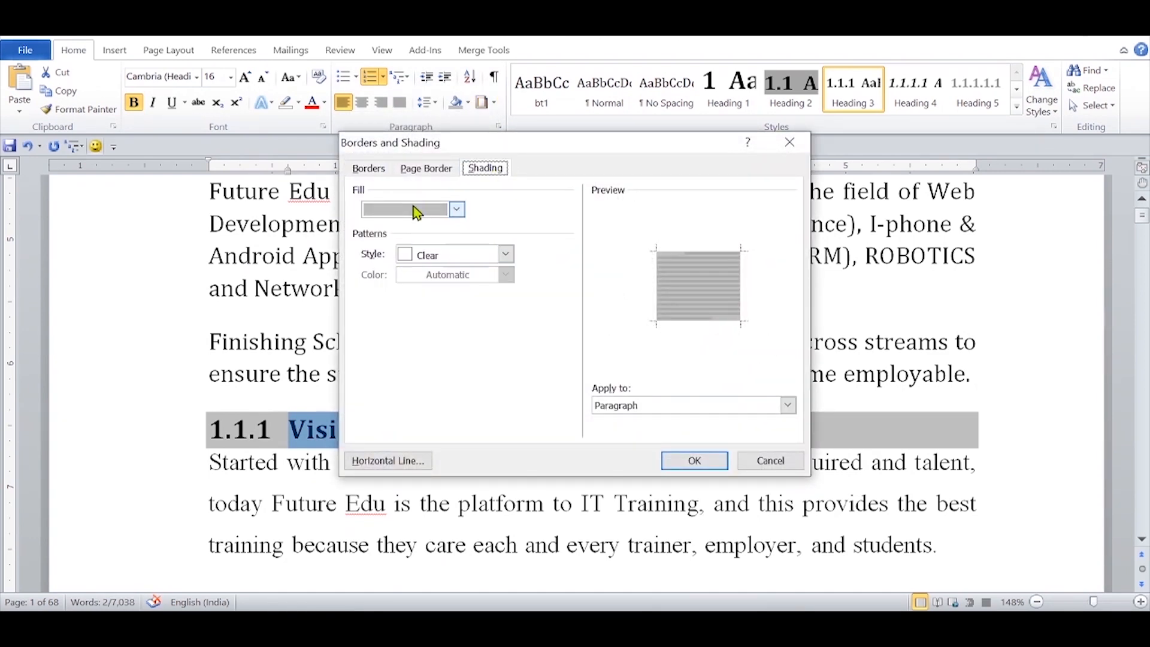
left_click(509, 256)
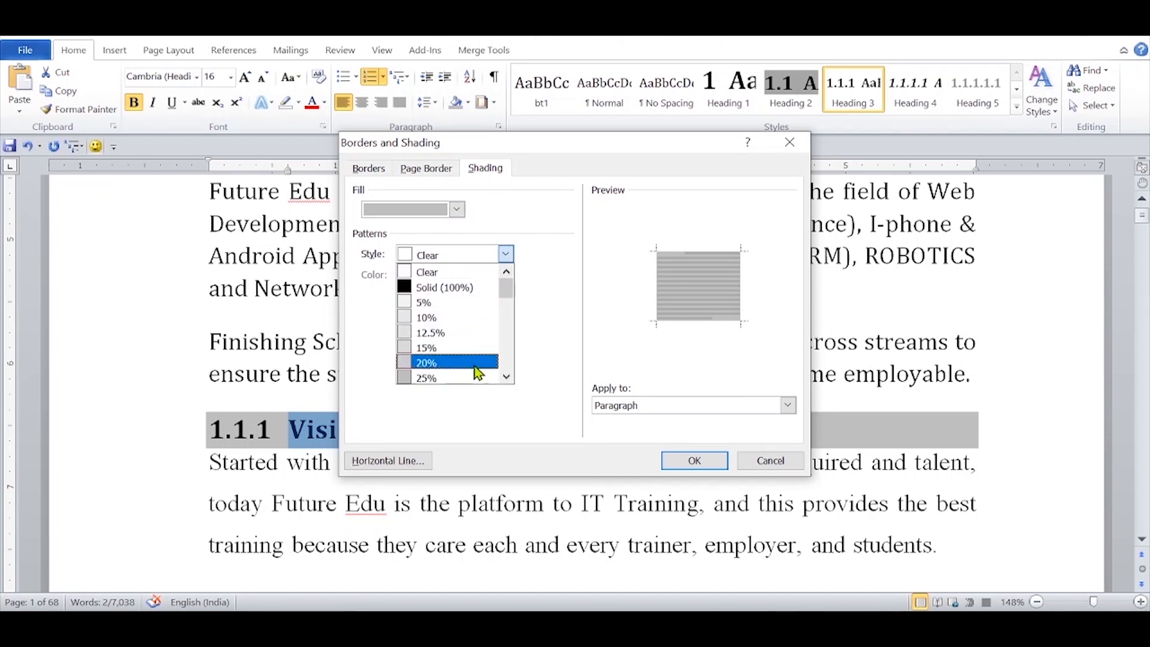
left_click(507, 379)
left_click(507, 378)
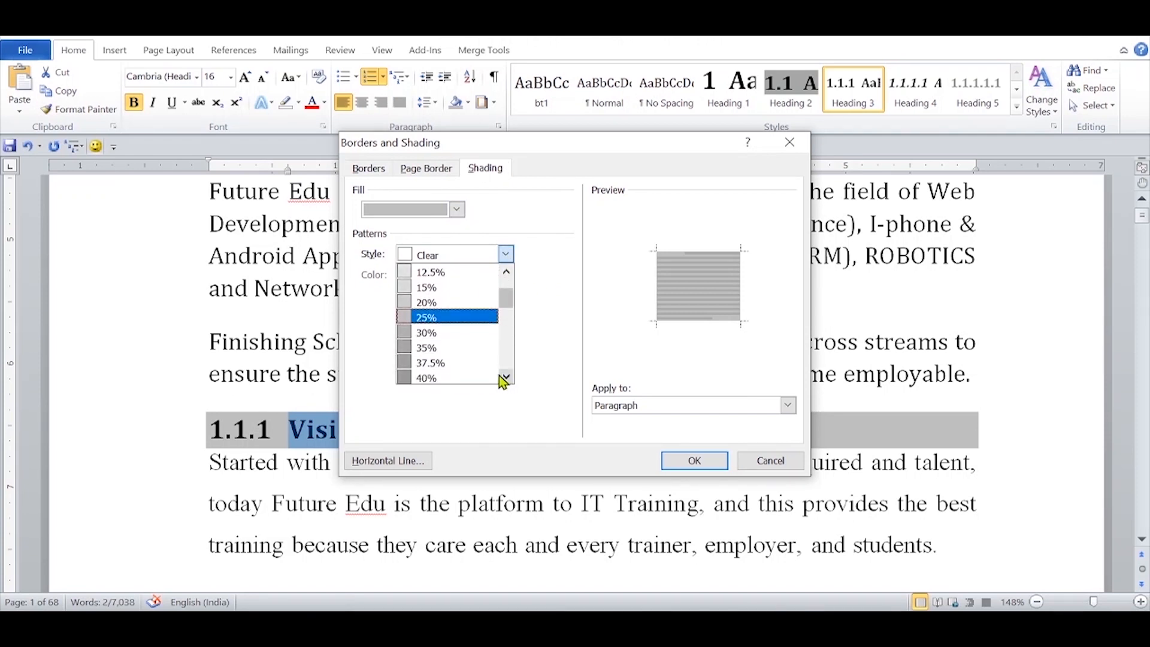
left_click(474, 381)
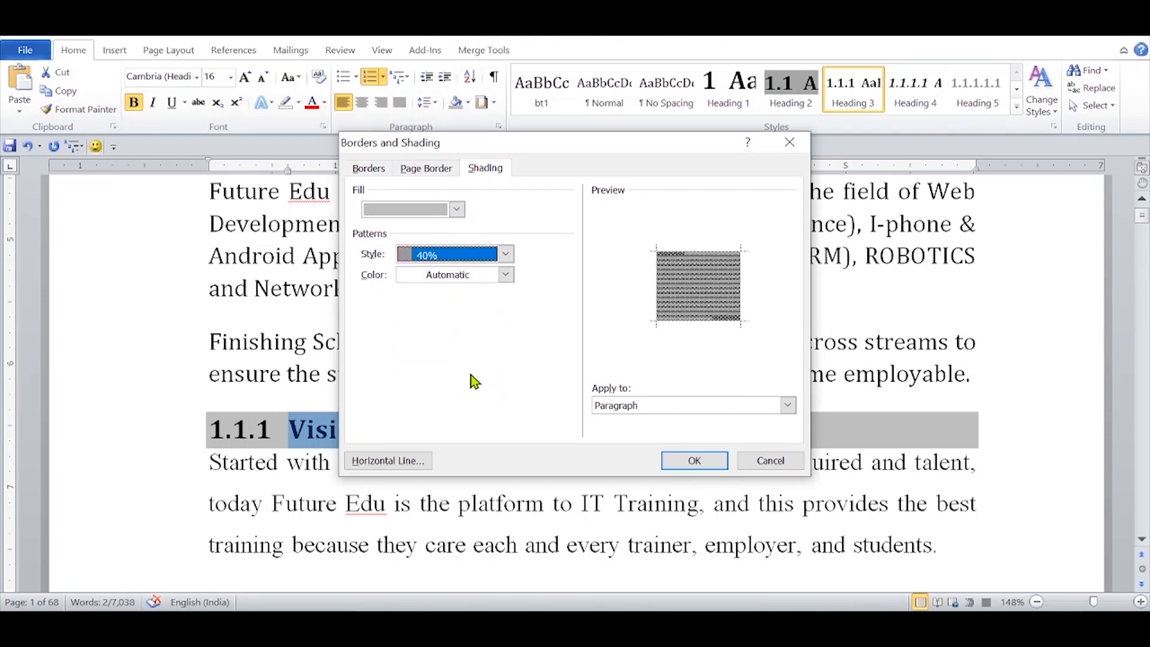
left_click(505, 274)
left_click(382, 325)
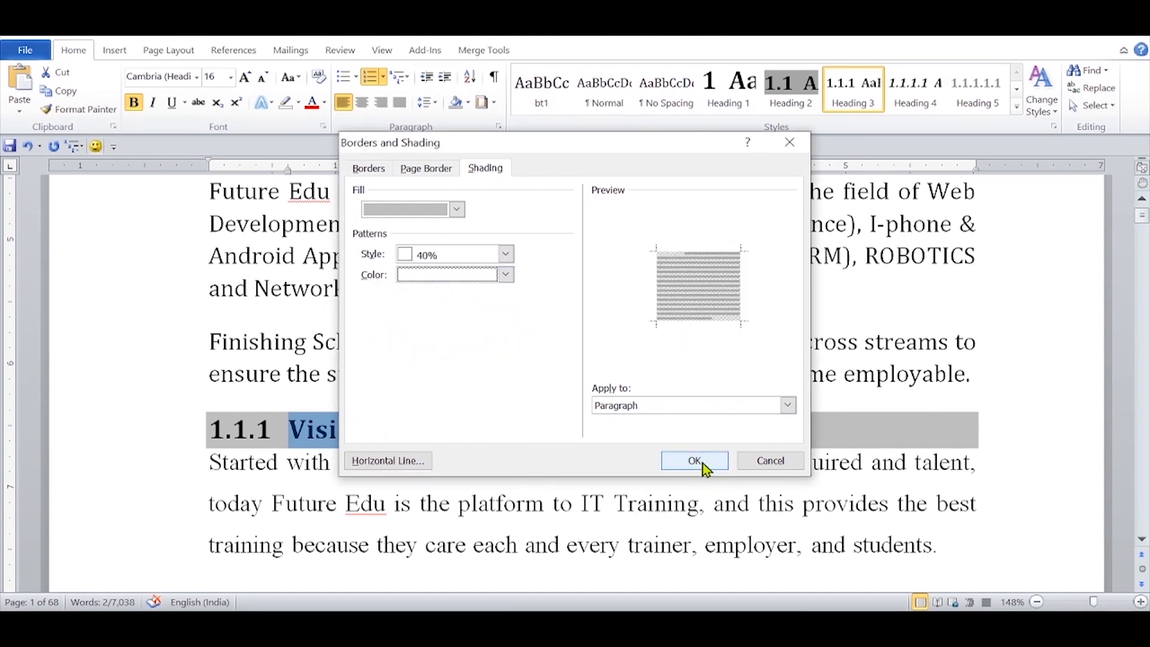
left_click(694, 461)
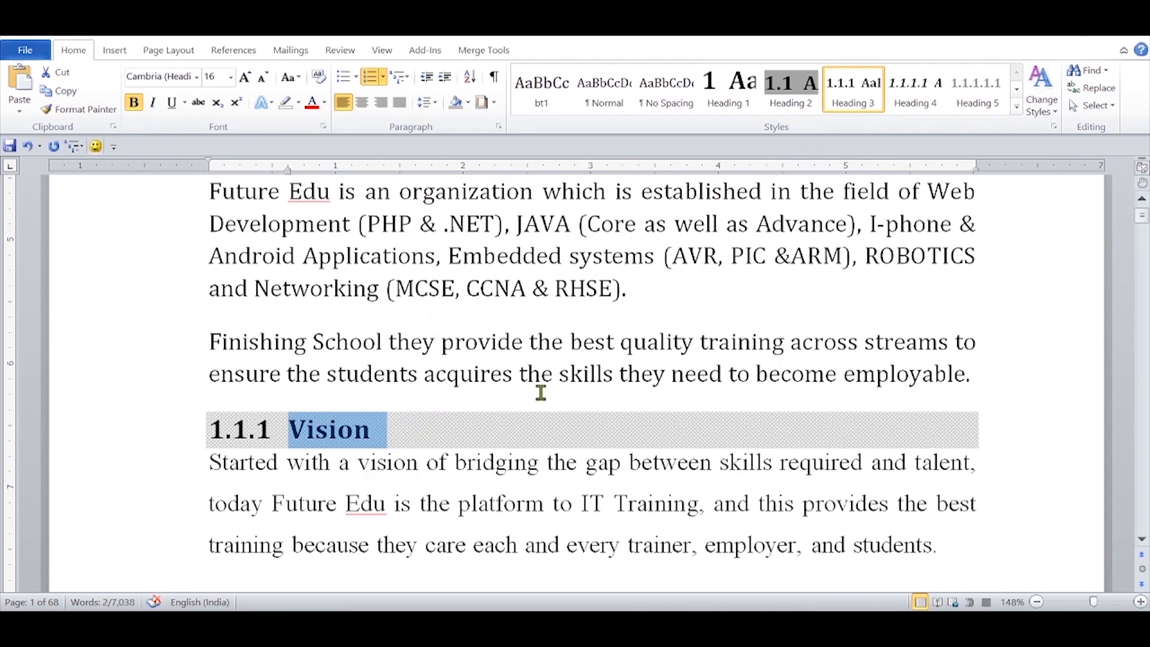
Step: Set the Vision heading's spacing to 0 pt before, 12 pt after and single line spacing, and update Heading 3 to match it
left_click(498, 127)
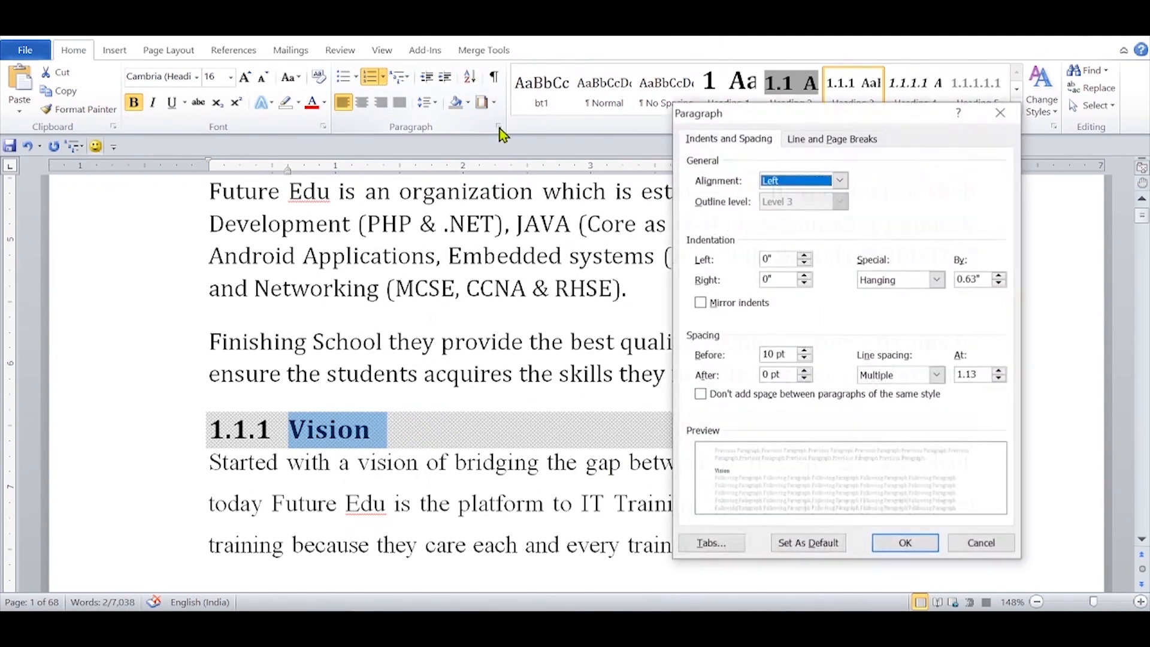
left_click(807, 359)
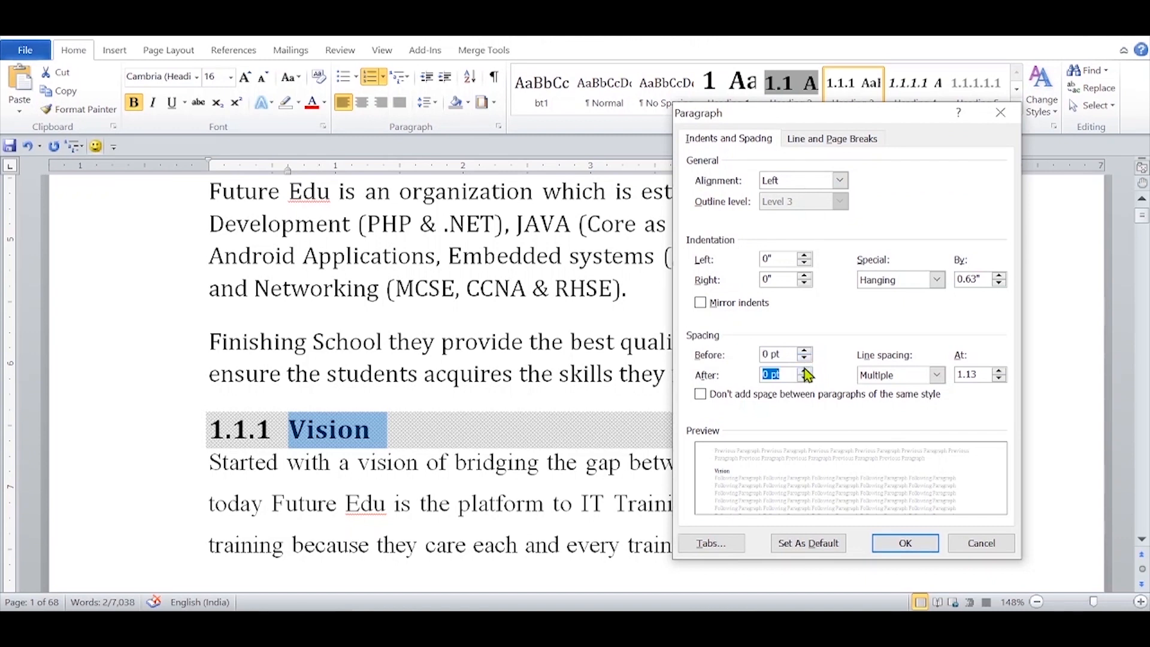
left_click(805, 371)
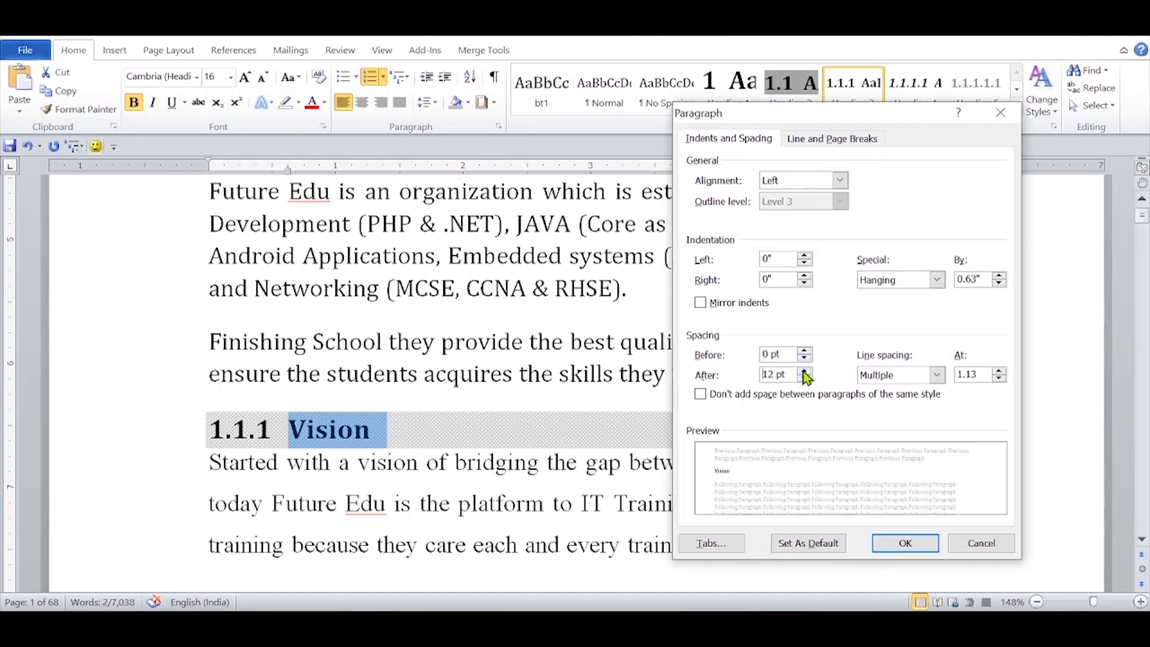
left_click(936, 374)
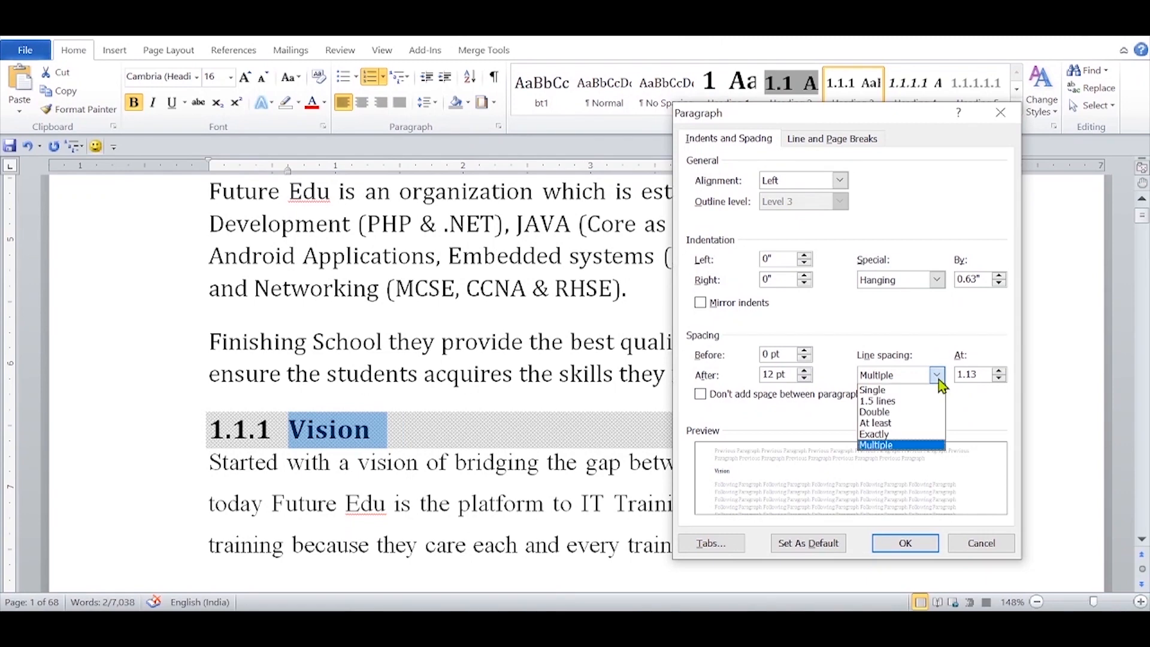
left_click(904, 388)
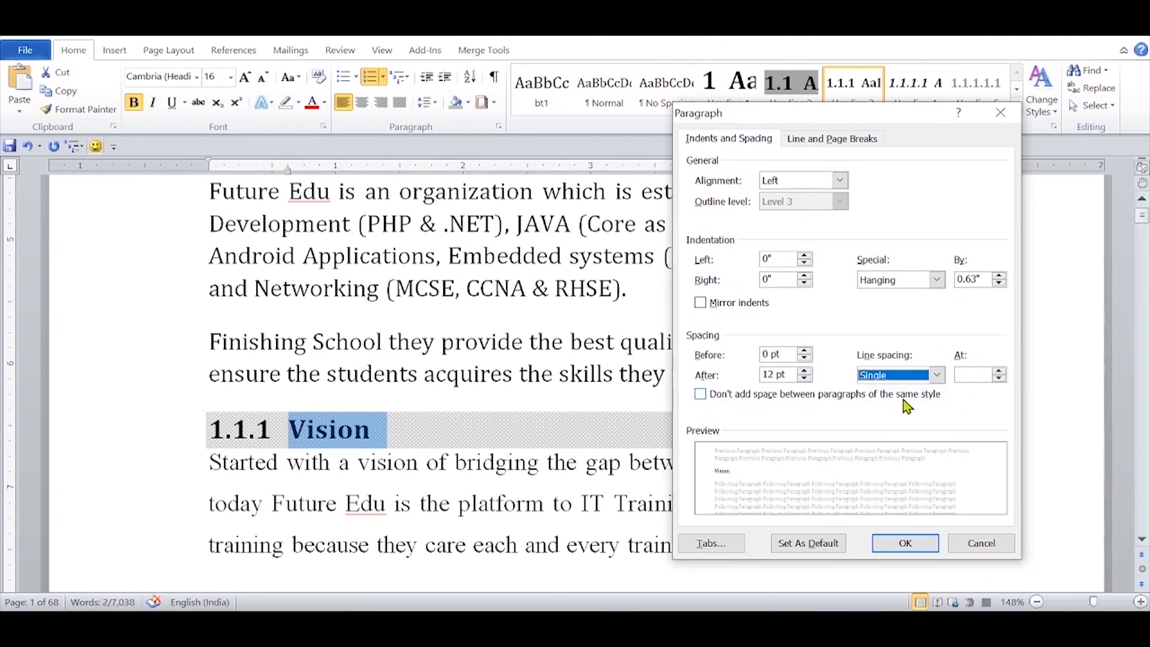
left_click(887, 549)
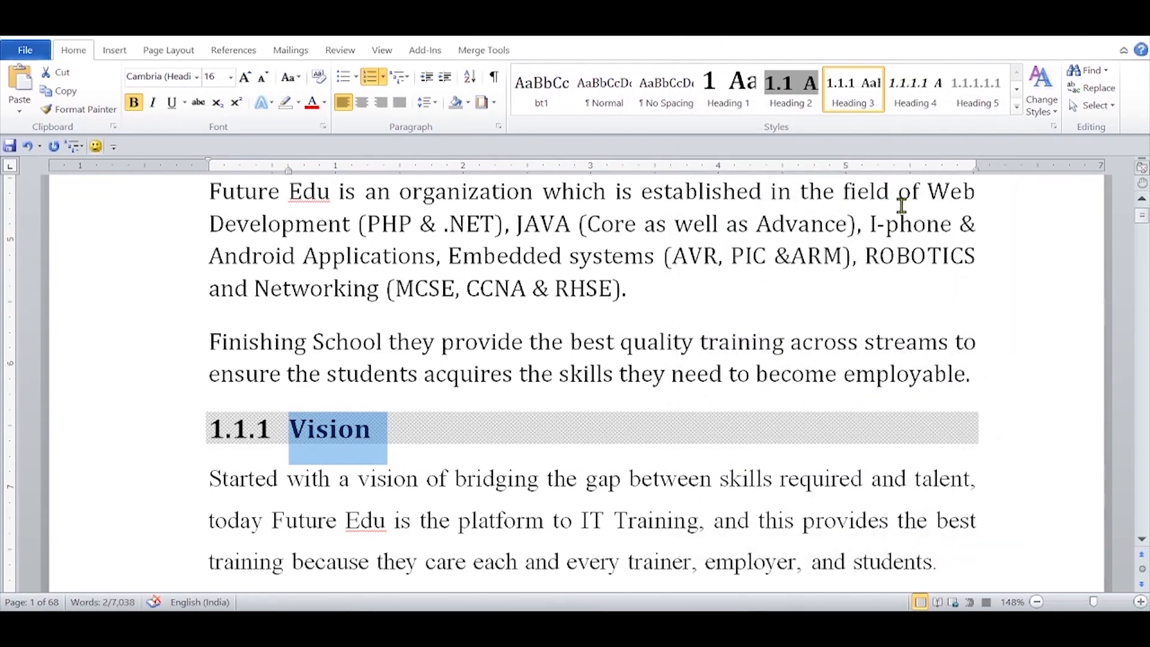
right_click(863, 93)
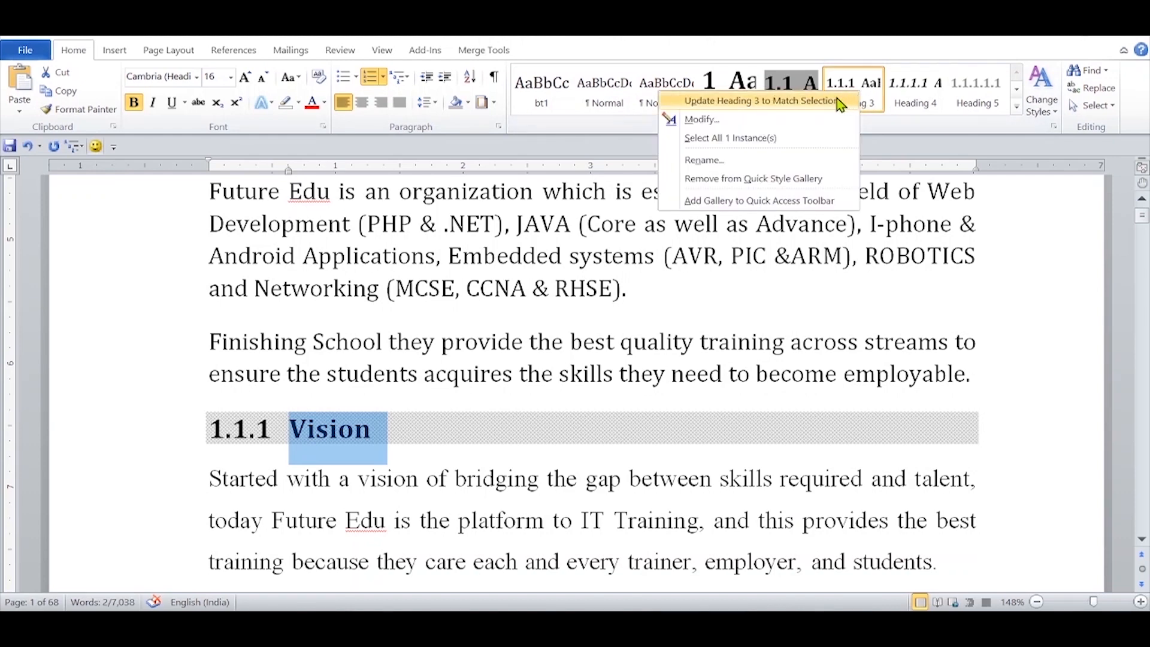
left_click(795, 102)
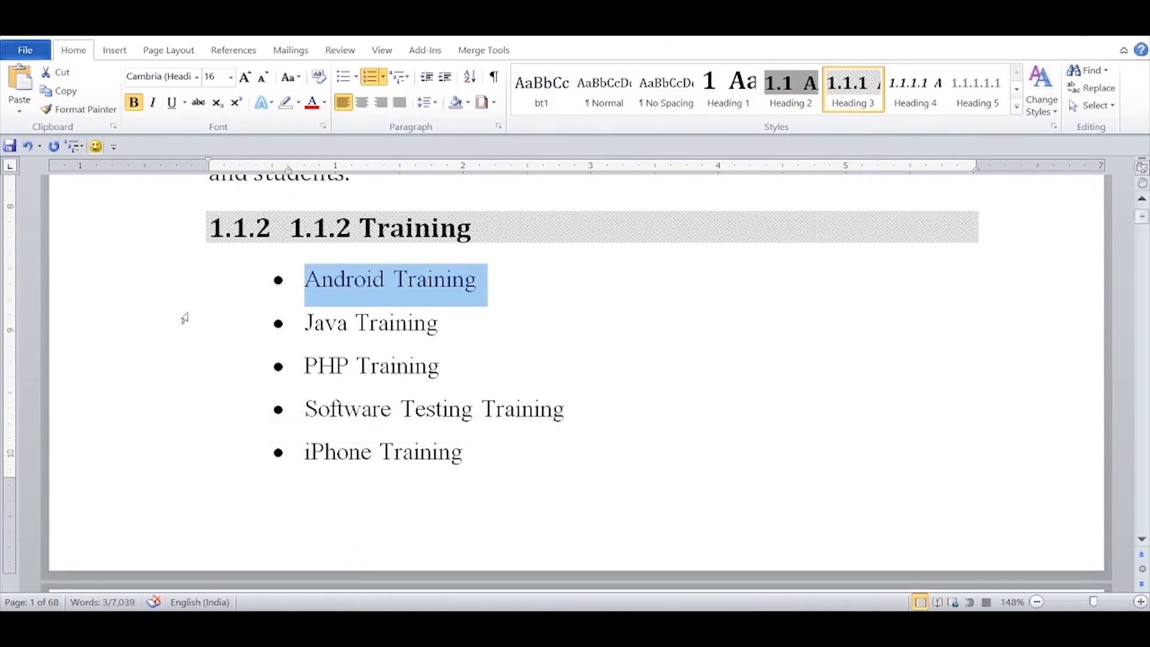
Step: Select the training bullet list through "Graphic Designing Training" and update the List Paragraph style to match its formatting
left_click_drag(187, 297, 165, 468)
left_click_drag(163, 587, 189, 479)
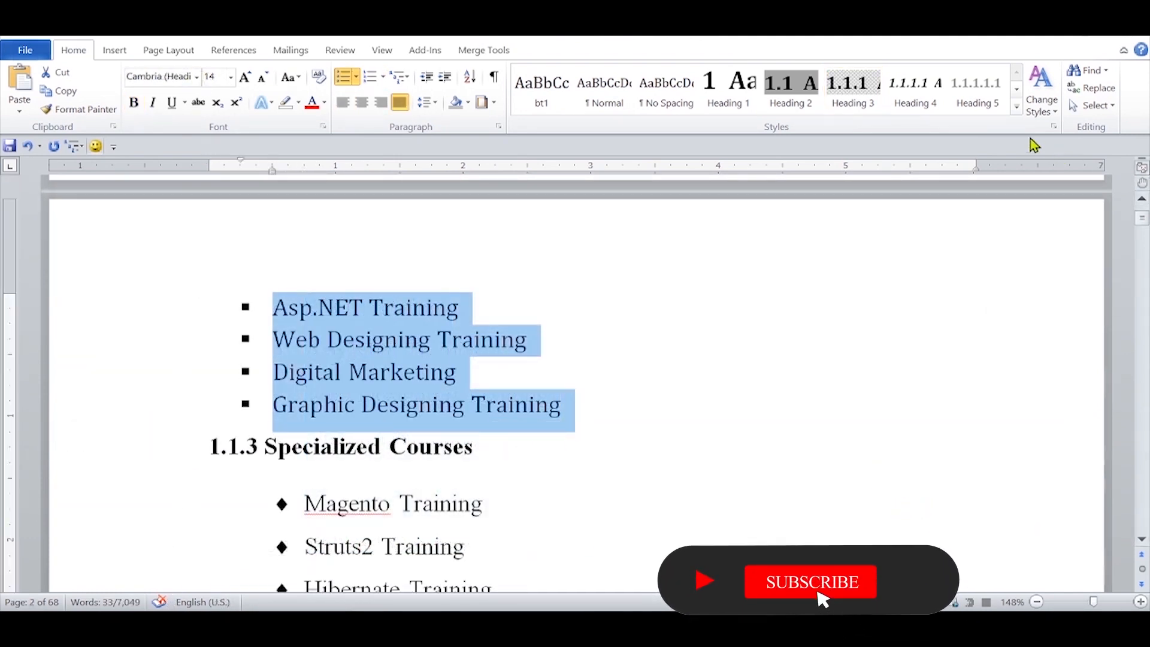
left_click(1017, 108)
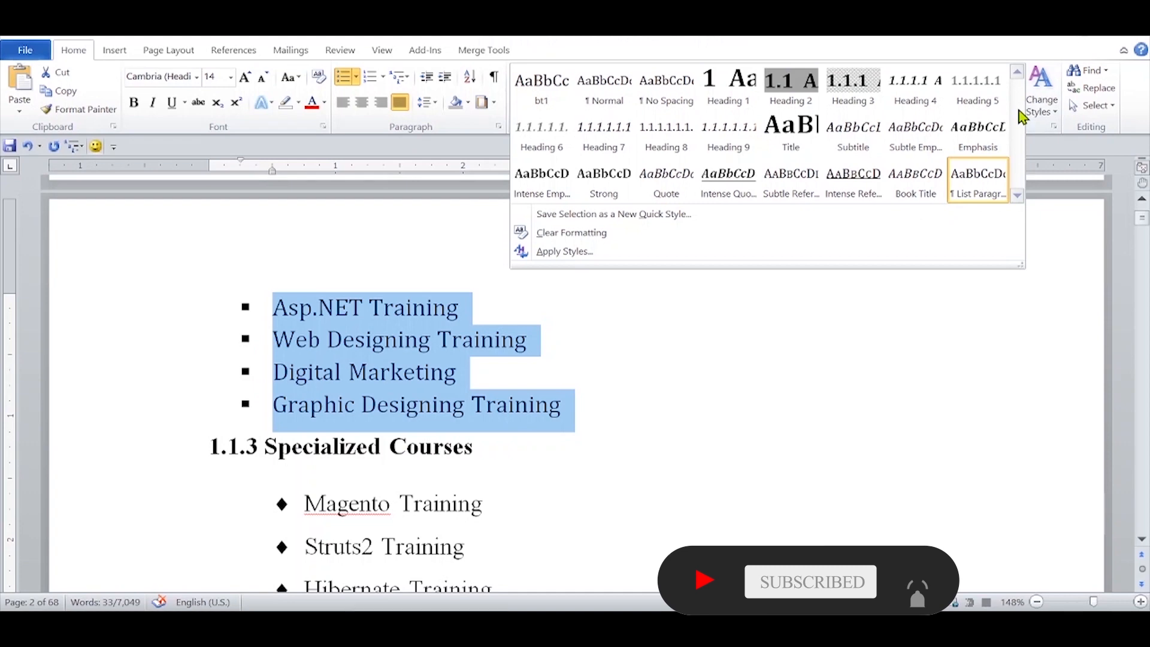
right_click(971, 183)
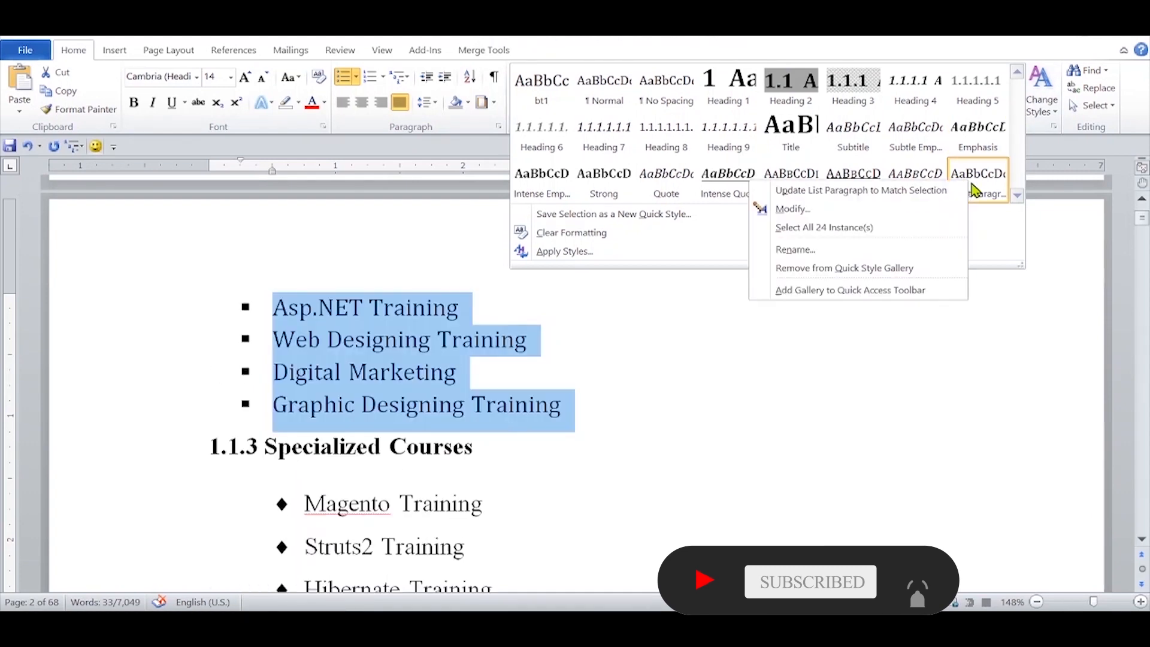
left_click(941, 196)
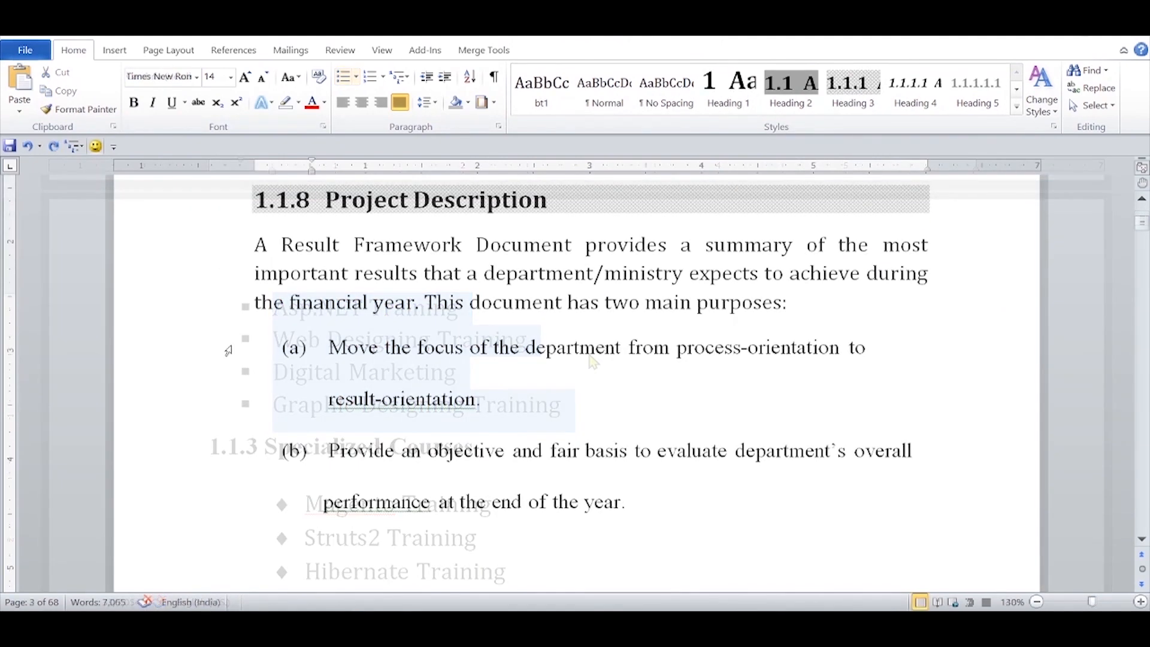
Step: Apply the List Paragraph style to the two purposes under 1.1.8 Project Description and number them with the A., B., C. format
left_click_drag(228, 350, 246, 539)
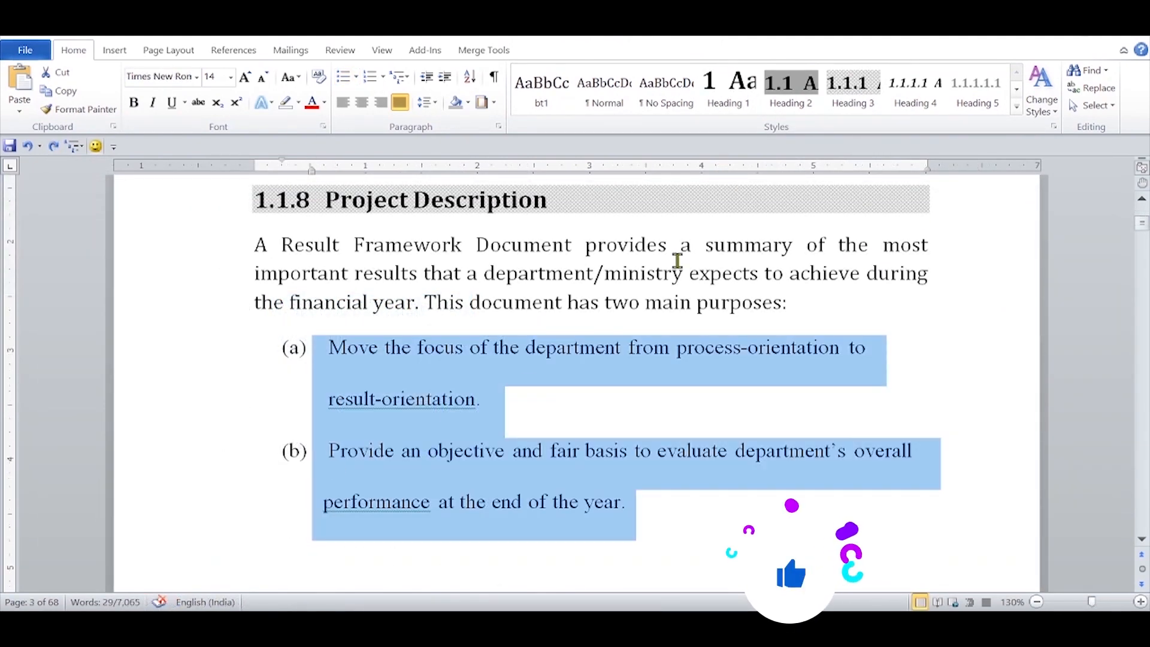
left_click(1019, 110)
left_click(988, 173)
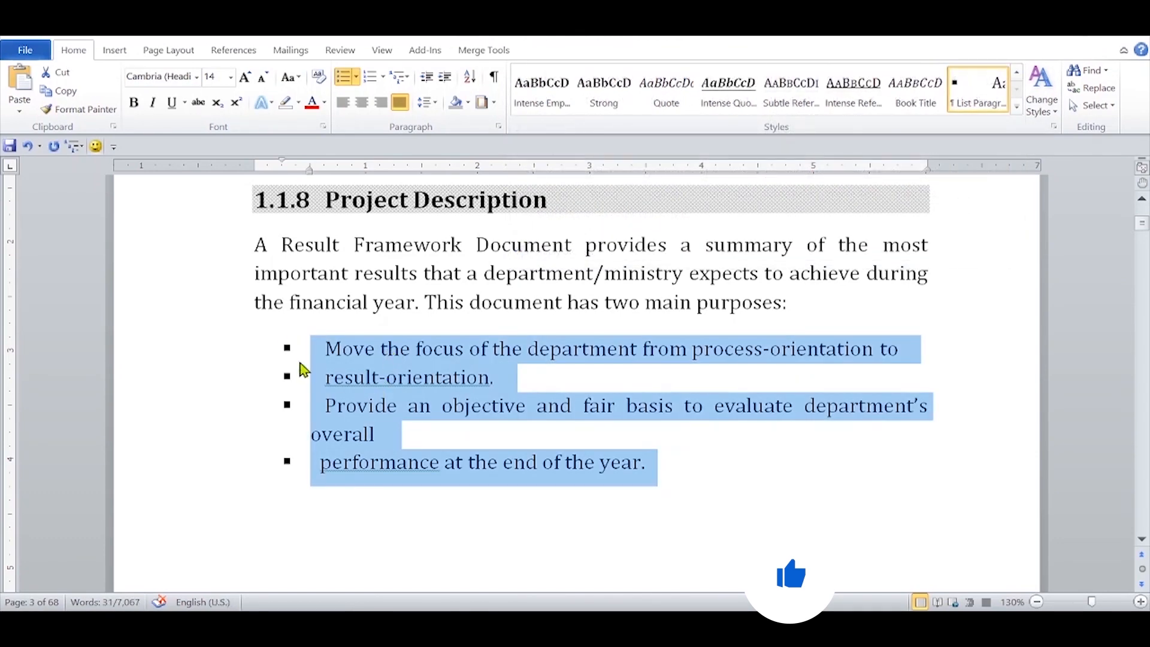
left_click(383, 78)
left_click(181, 144)
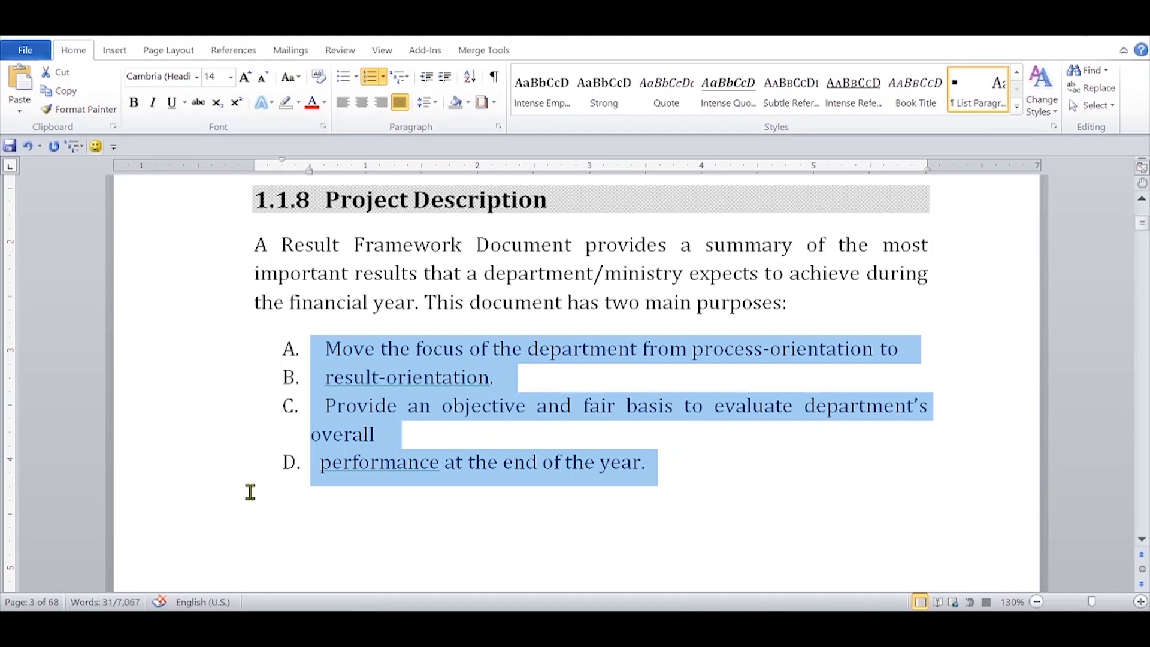
Step: Show the formatting marks, join the "result-orientation." line to item A and remove the item's leading spaces
left_click(494, 78)
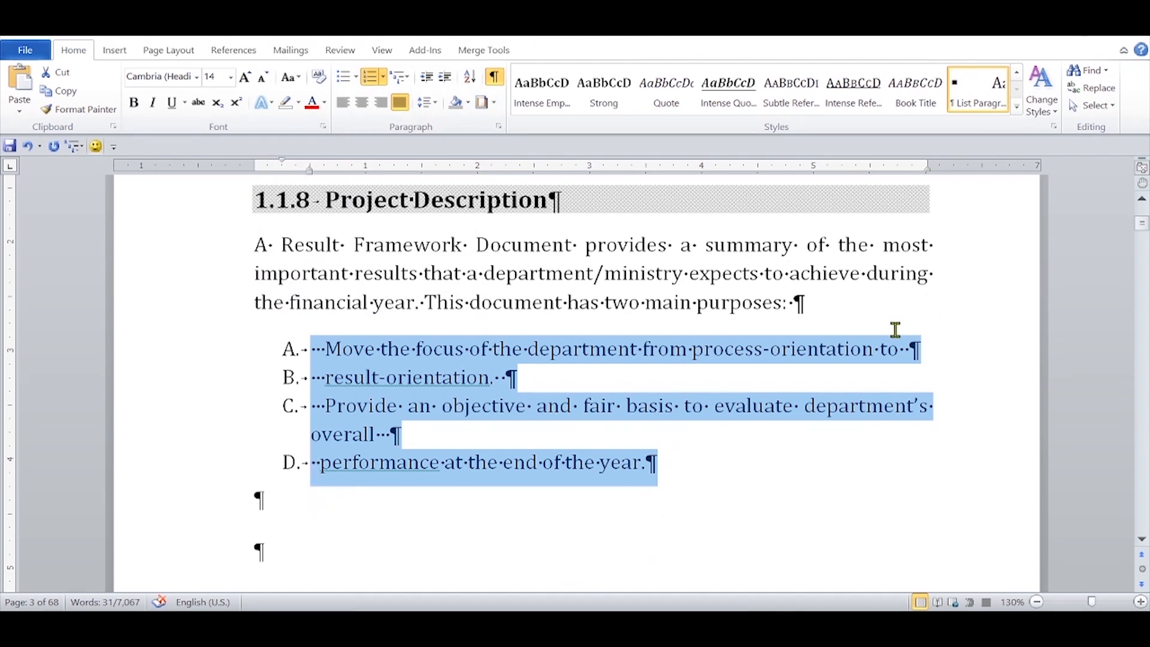
left_click(905, 351)
key("Delete")
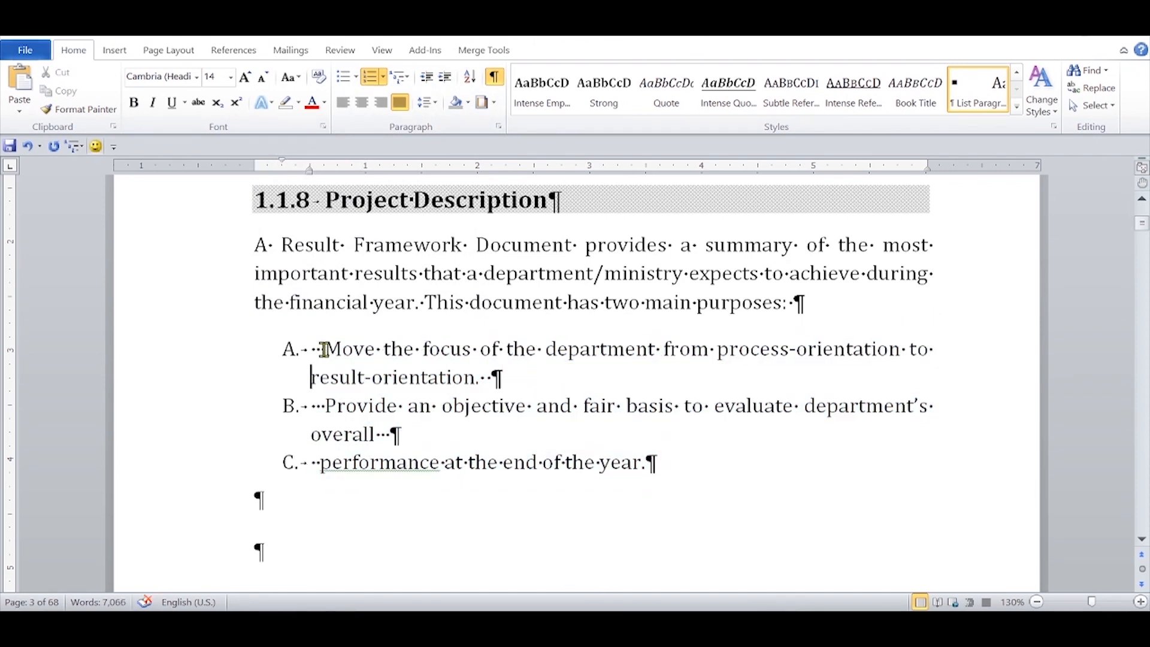
left_click(312, 350)
key("Delete")
key("Delete")
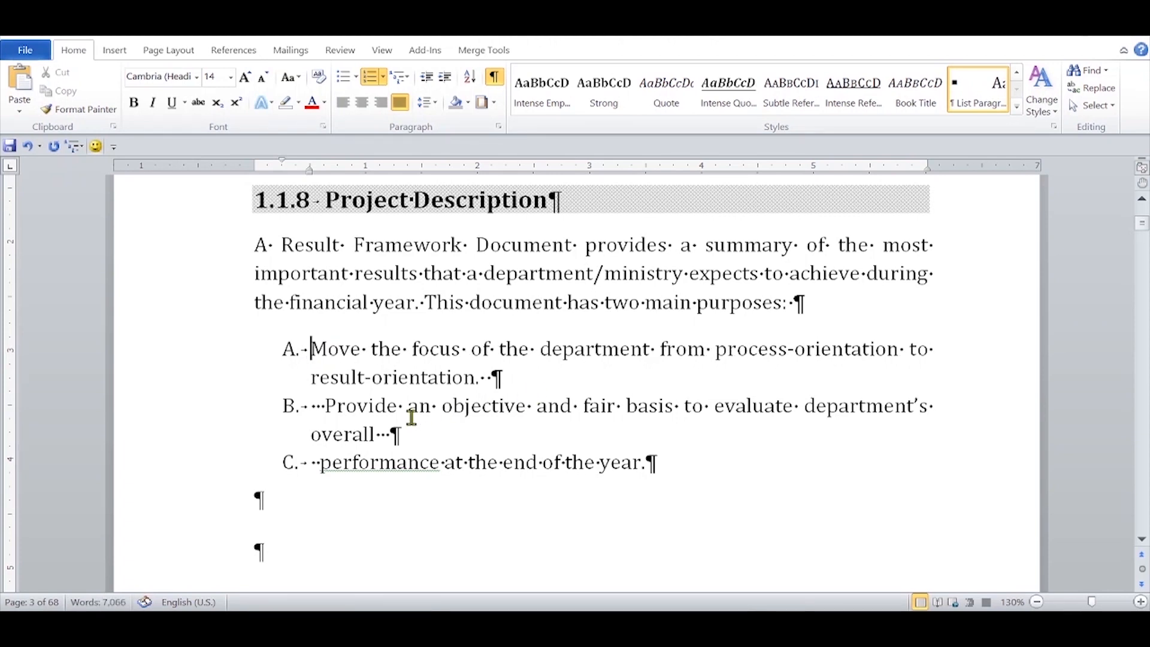
Step: Remove item B's leading spaces, join the "performance at the end of the year." line to it and hide the formatting marks
left_click(312, 405)
key("Delete")
key("Delete")
key("Delete")
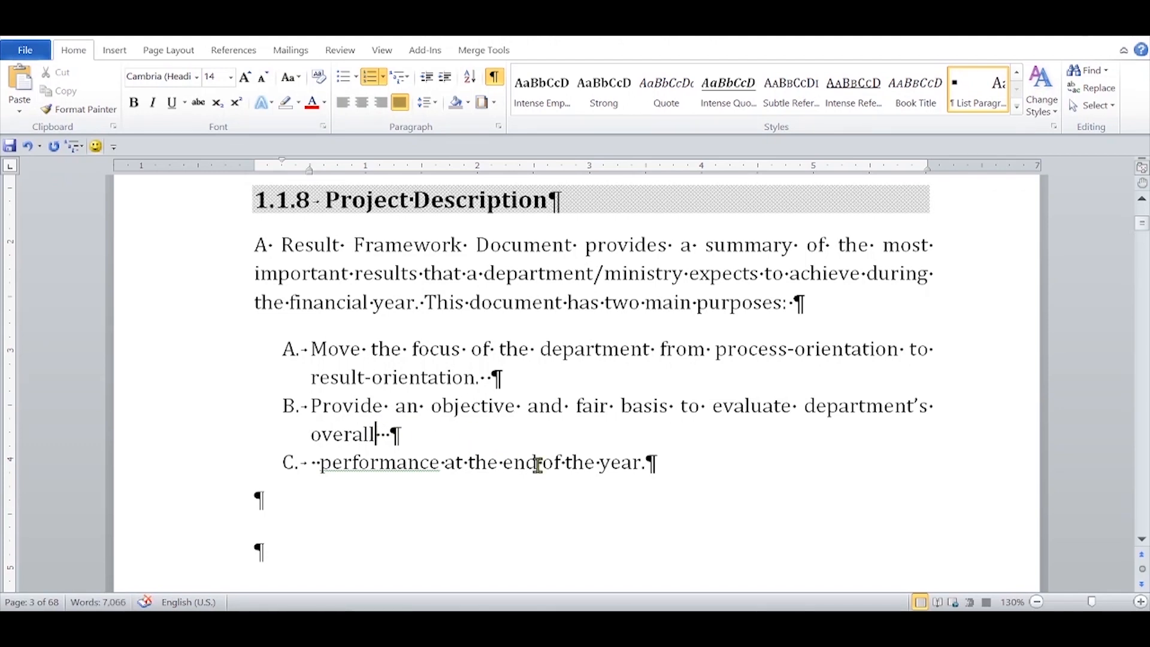
key("Delete")
key("Delete")
key("Delete")
key("Delete")
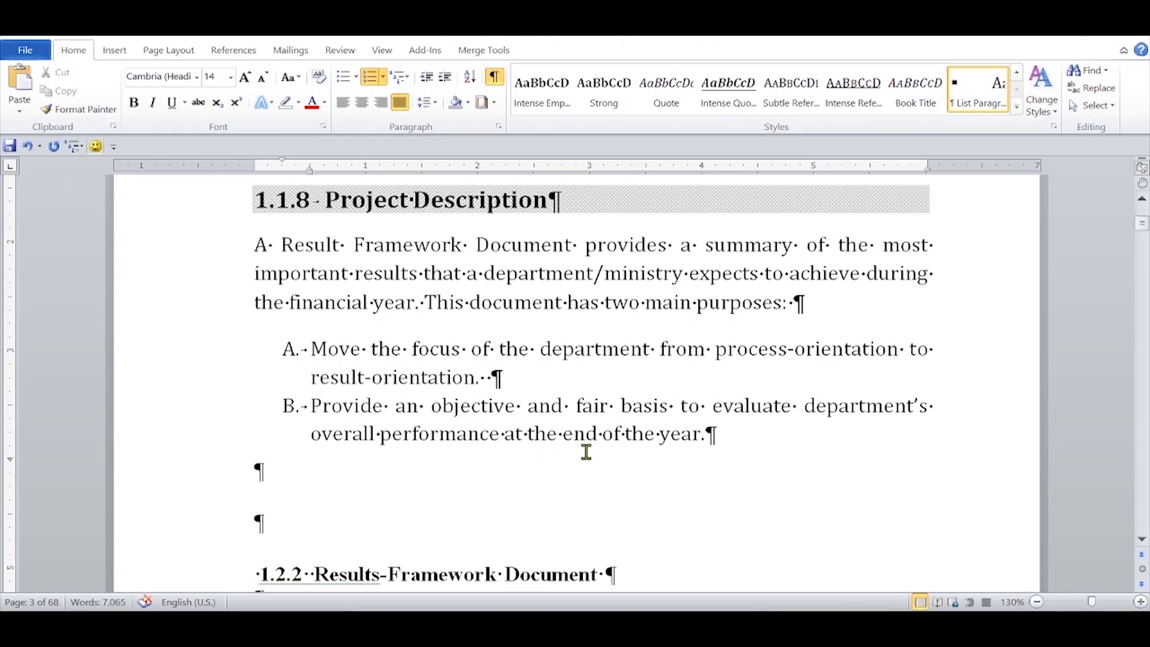
left_click(494, 76)
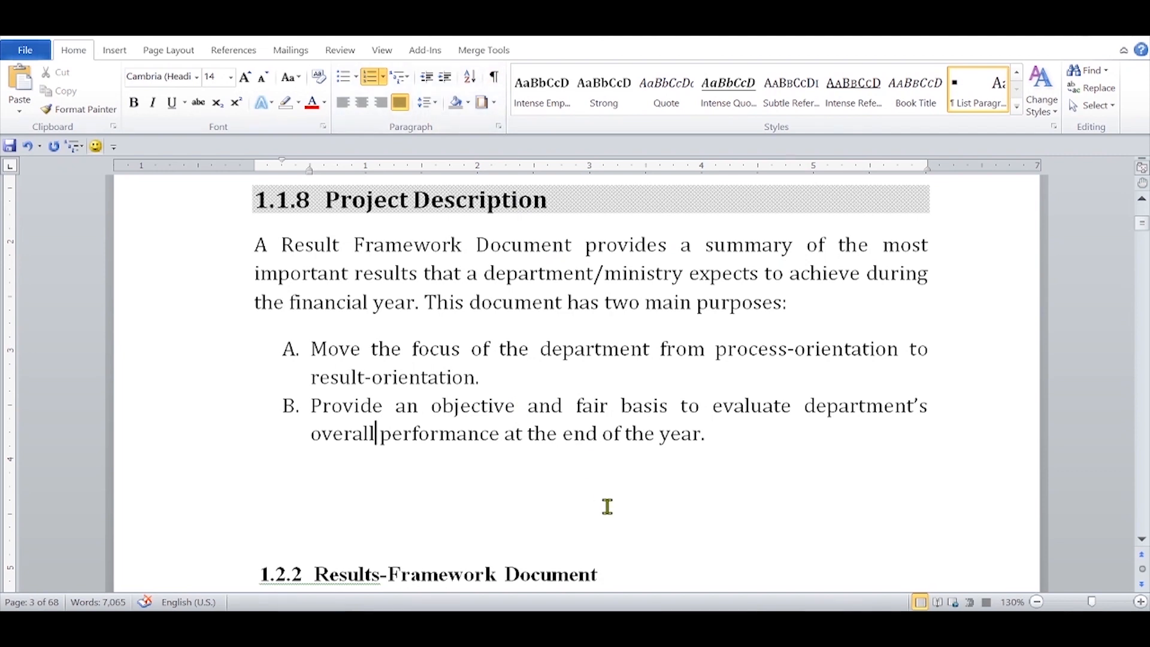
Step: Make only the list letters of the two purposes under 1.1.8 Project Description bold
left_click(289, 348)
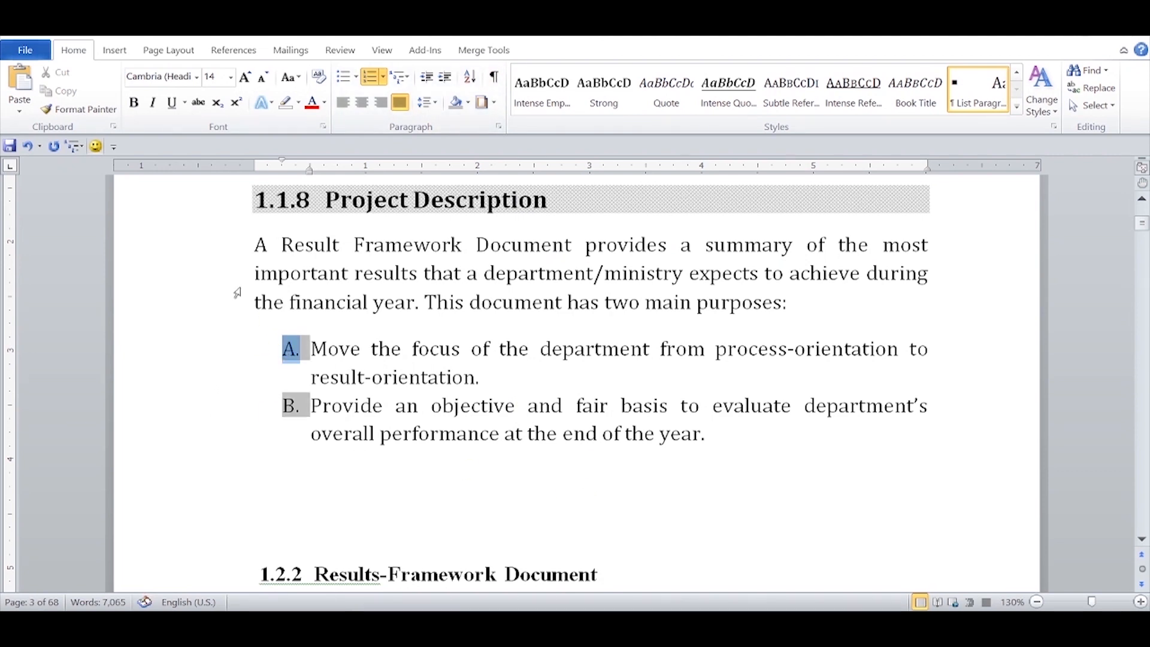
left_click(138, 103)
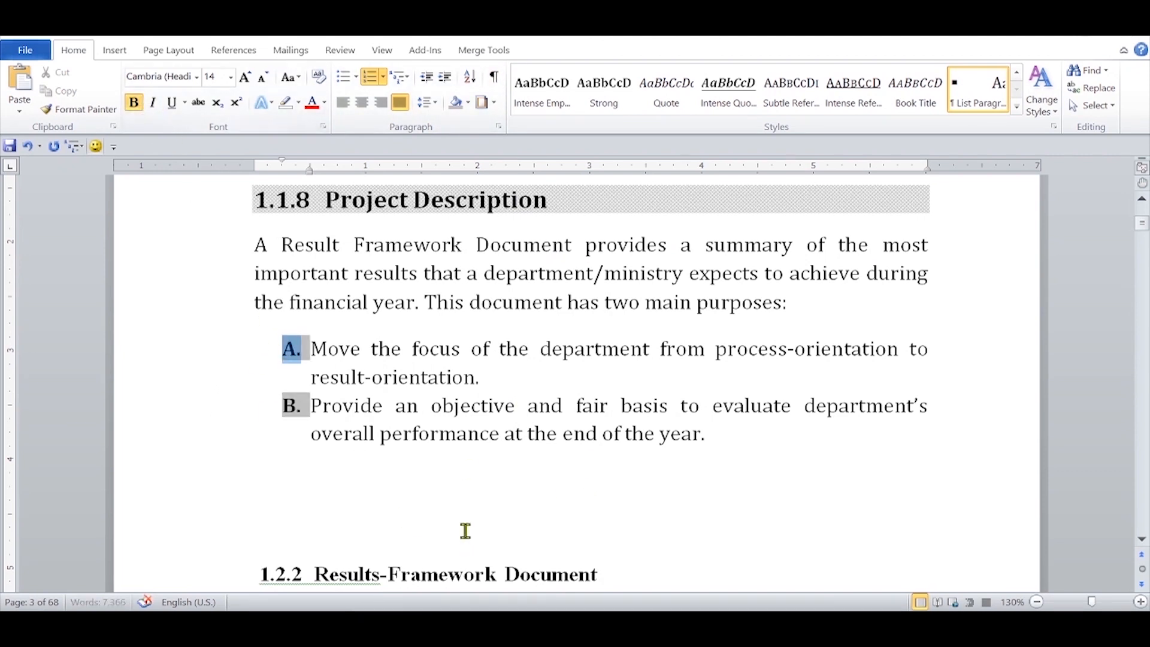
left_click(470, 469)
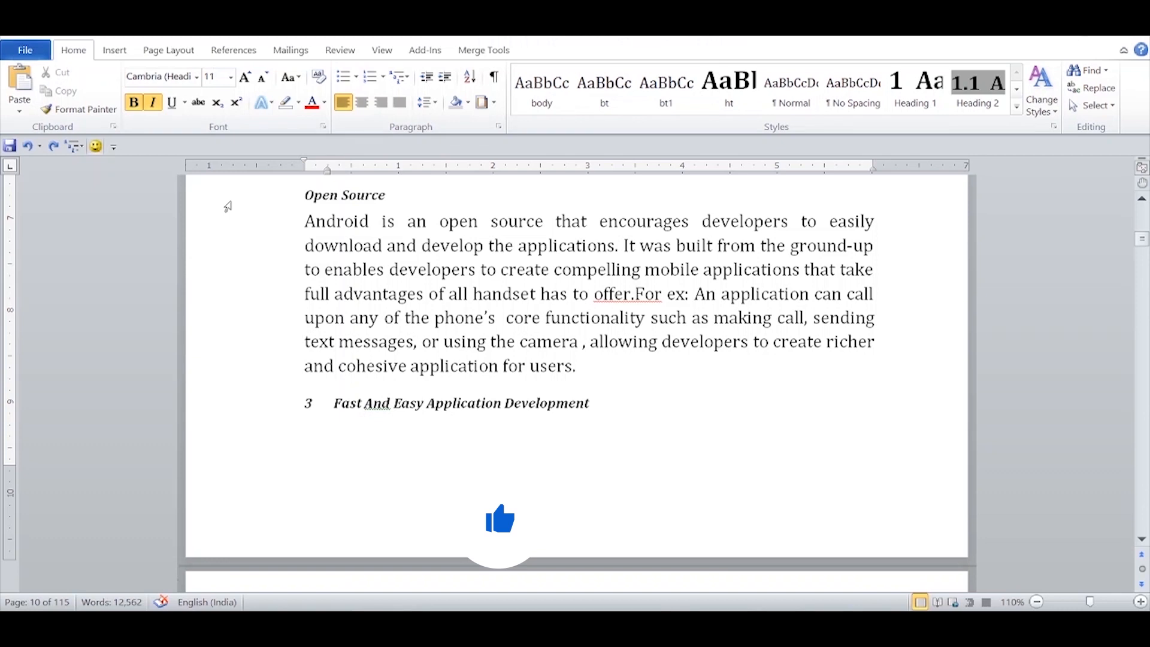
Step: Give the "Open Source" heading A. numbering at 14 pt and update Heading 4 to match it
left_click(228, 202)
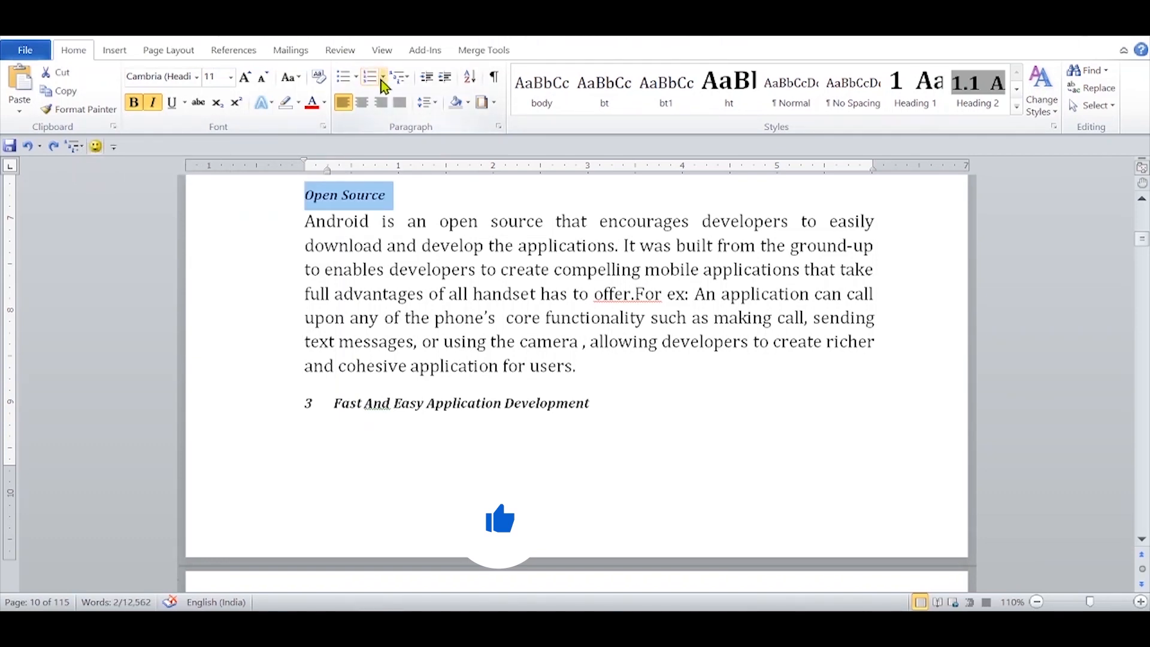
left_click(382, 76)
left_click(166, 152)
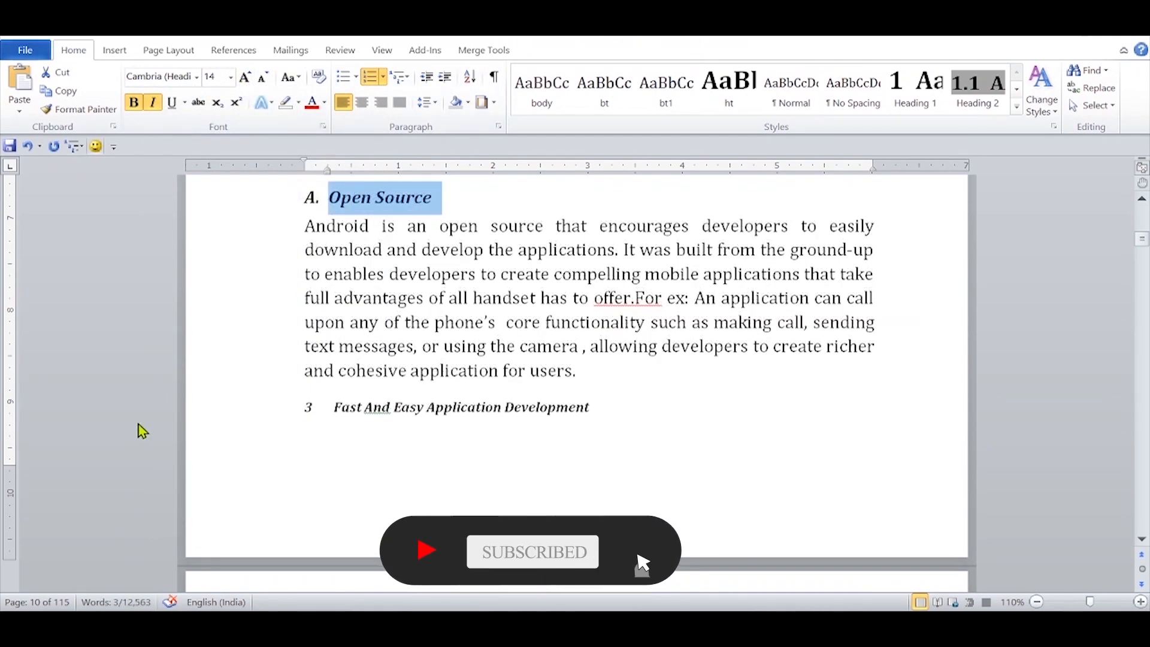
left_click(1017, 107)
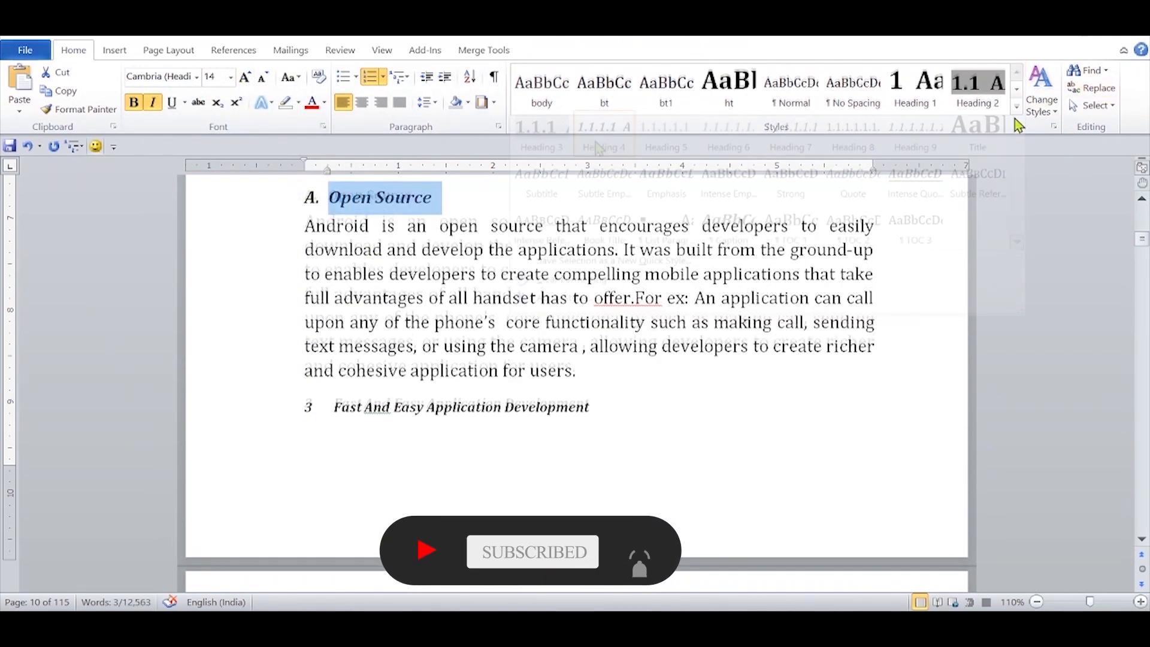
right_click(585, 143)
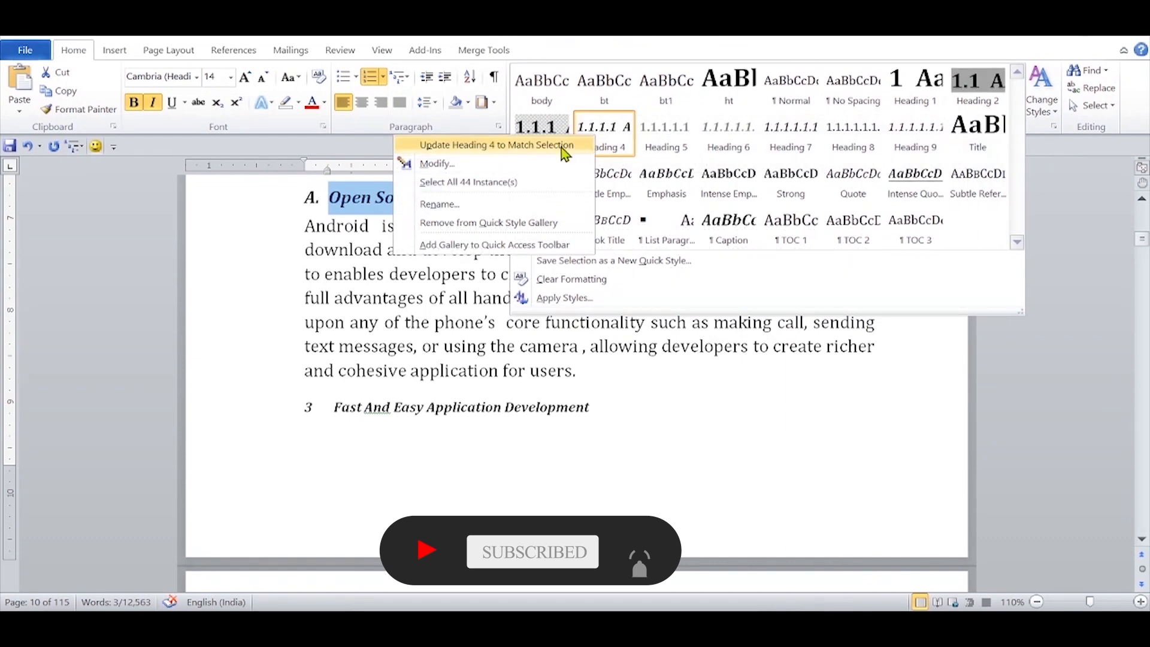
left_click(562, 147)
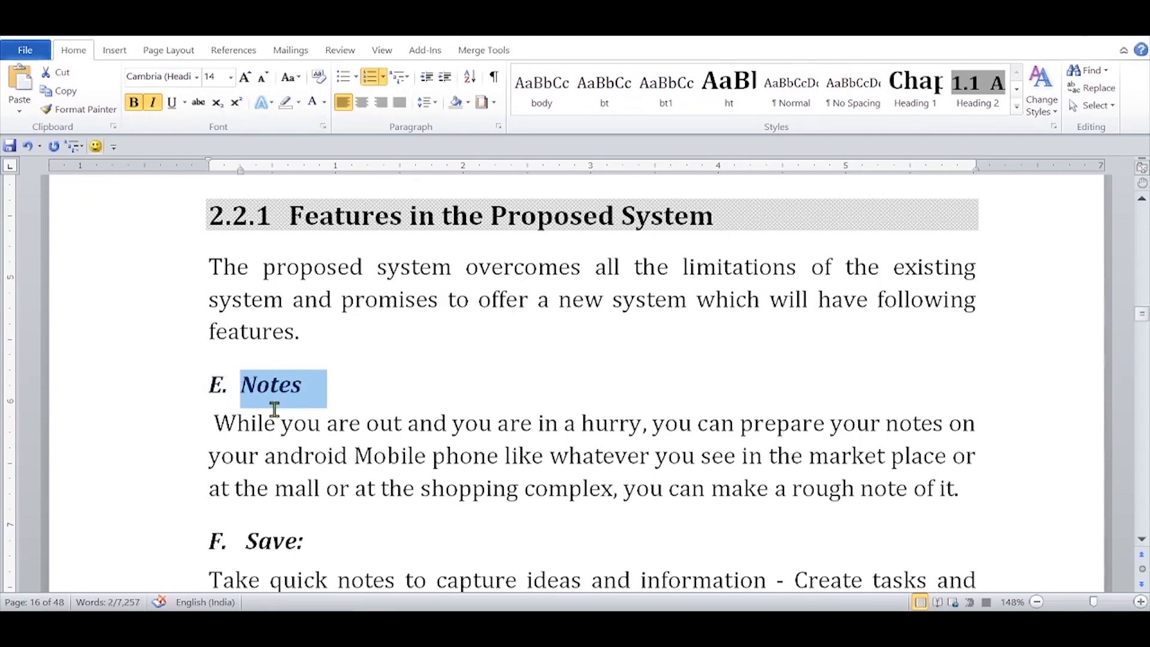
Step: Restart the lettering at A from the "Notes" heading under 2.2.1 Features in the Proposed System
left_click(217, 388)
right_click(218, 388)
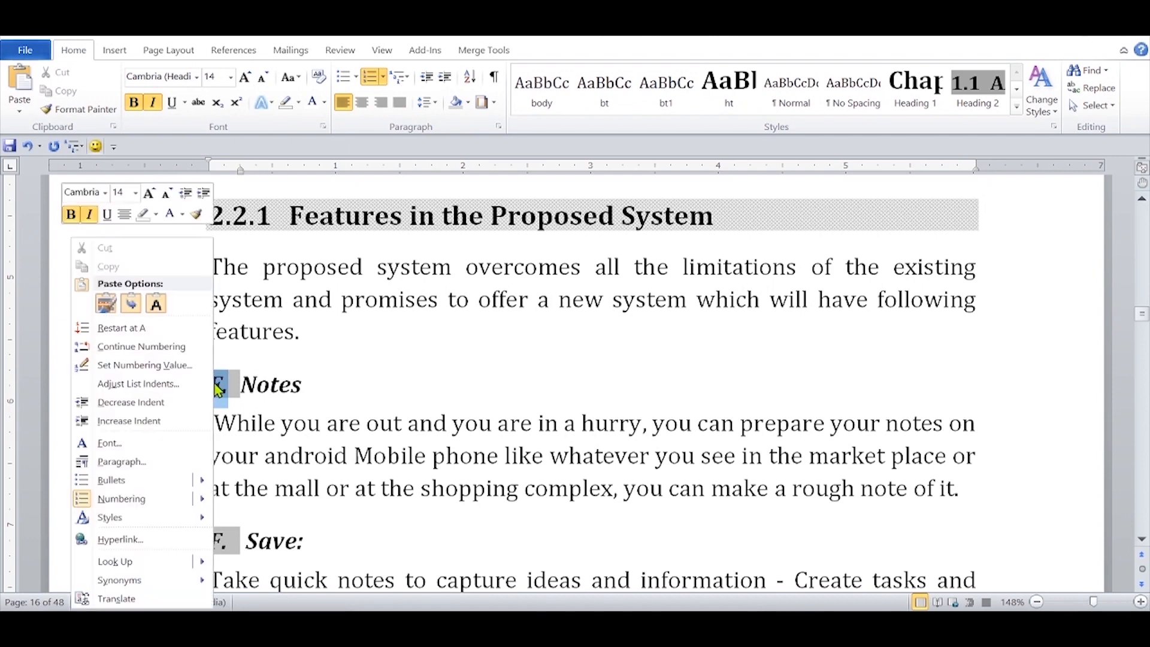
left_click(139, 330)
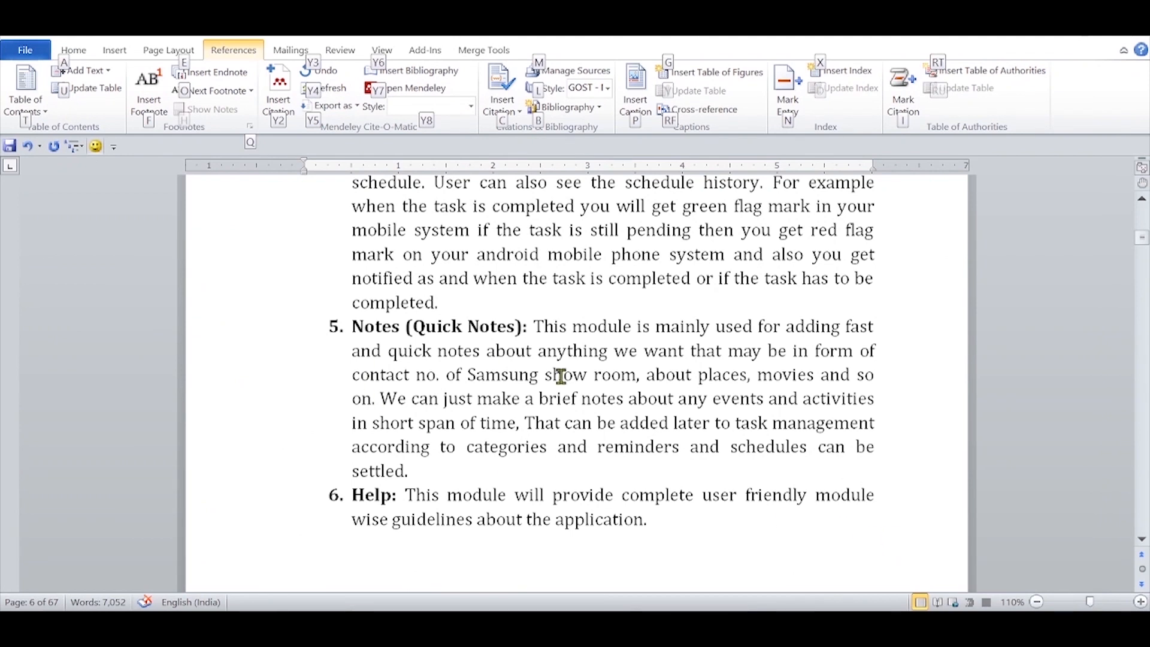
Step: Apply the Heading 1 style to the "CHAPTER 2" line above LITERATURE SURVEY
left_click(74, 52)
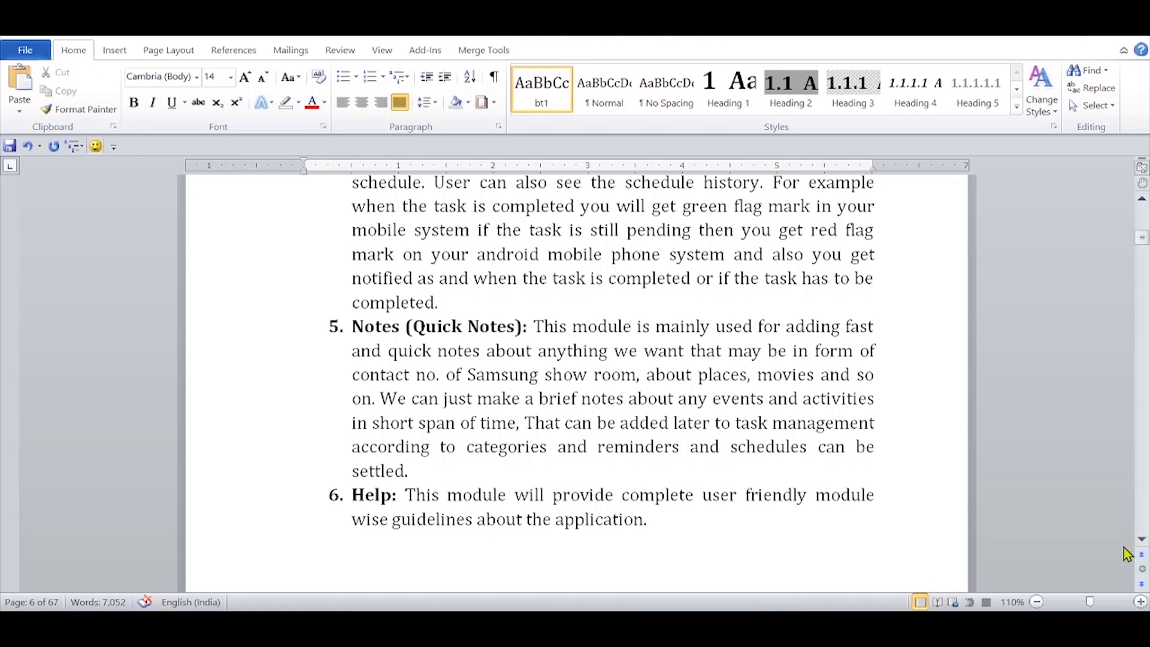
left_click(1142, 541)
scroll(1142, 542, "down", 3)
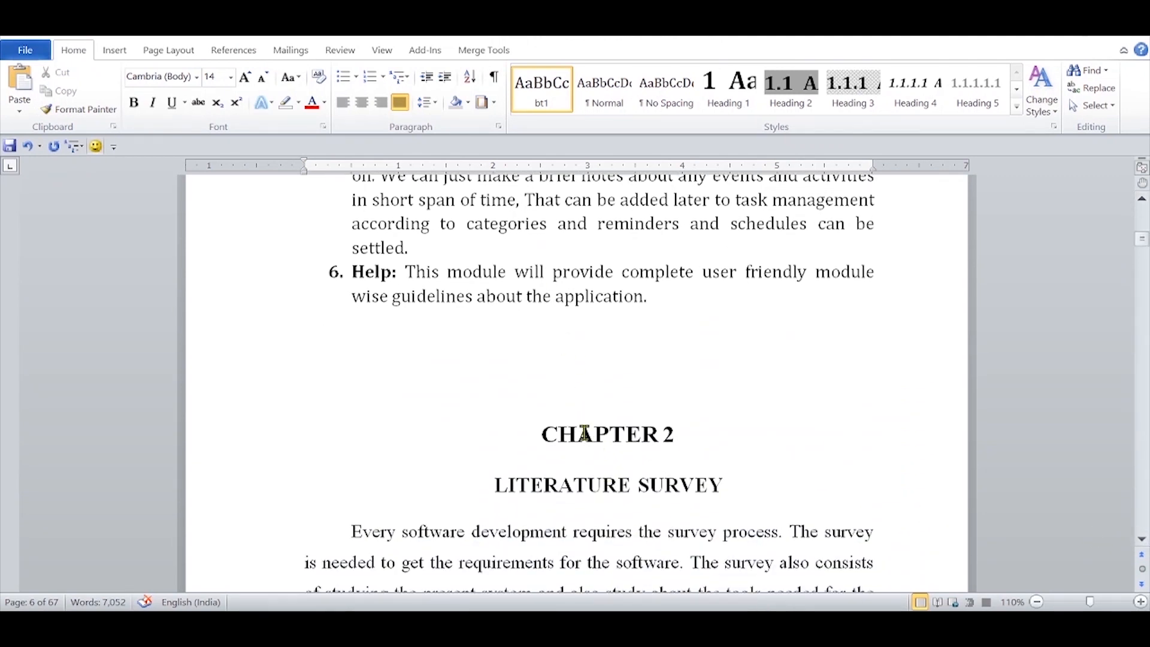
left_click(238, 442)
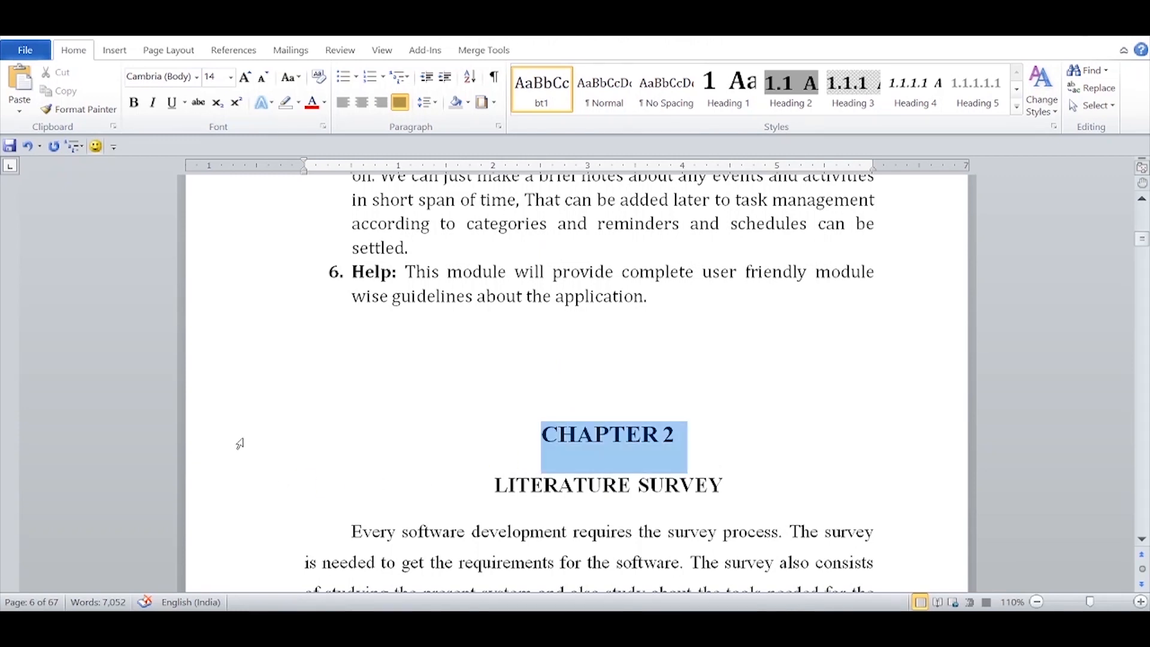
left_click(712, 80)
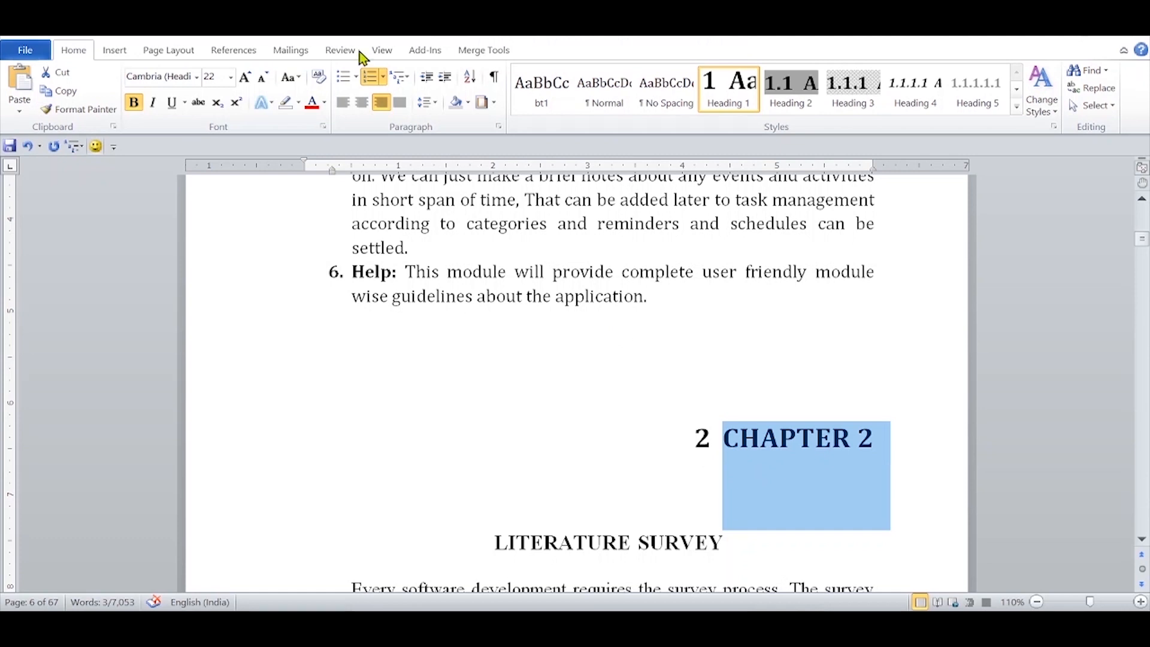
Step: Turn on Page break before for the "CHAPTER 2" heading and update Heading 1 to match it
left_click(498, 127)
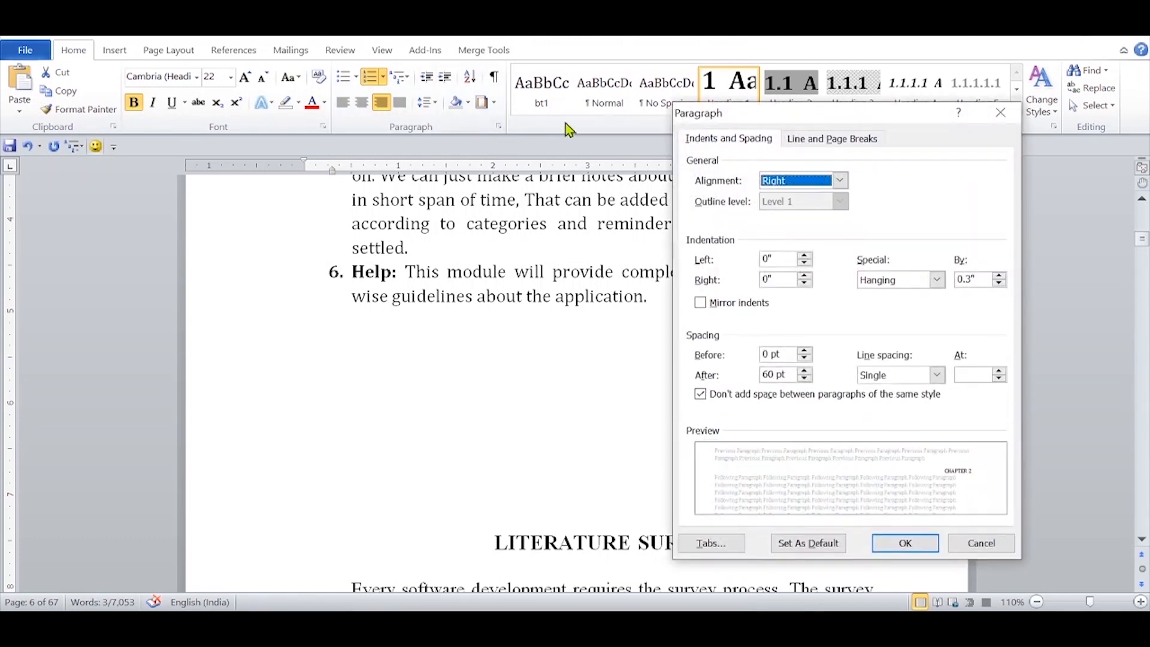
left_click(847, 140)
left_click(701, 230)
left_click(901, 541)
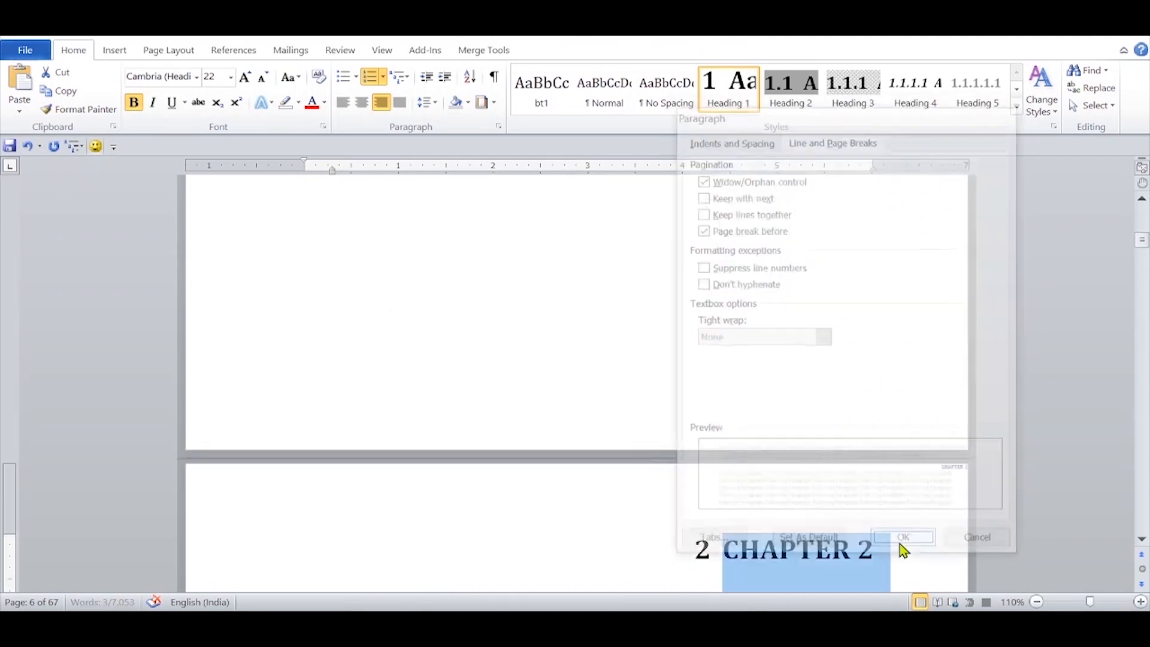
right_click(726, 100)
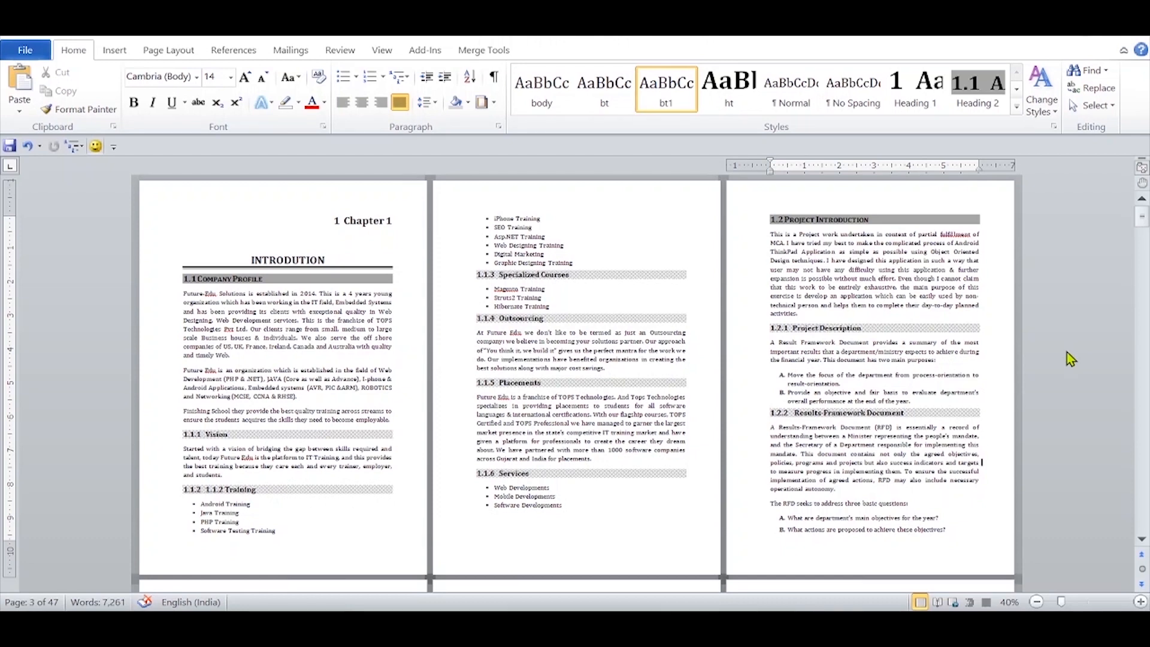
Step: Define a new multilevel list for the first chapter heading with "Chapter 1" as the level 1 number format
left_click(382, 50)
left_click(404, 110)
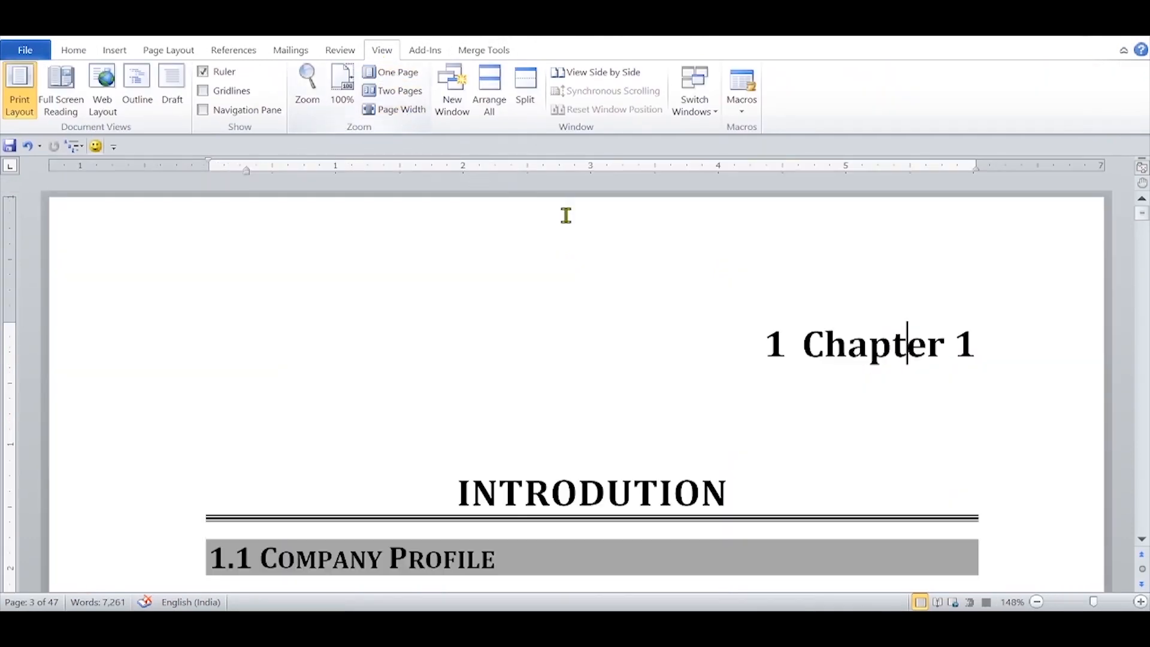
left_click(779, 347)
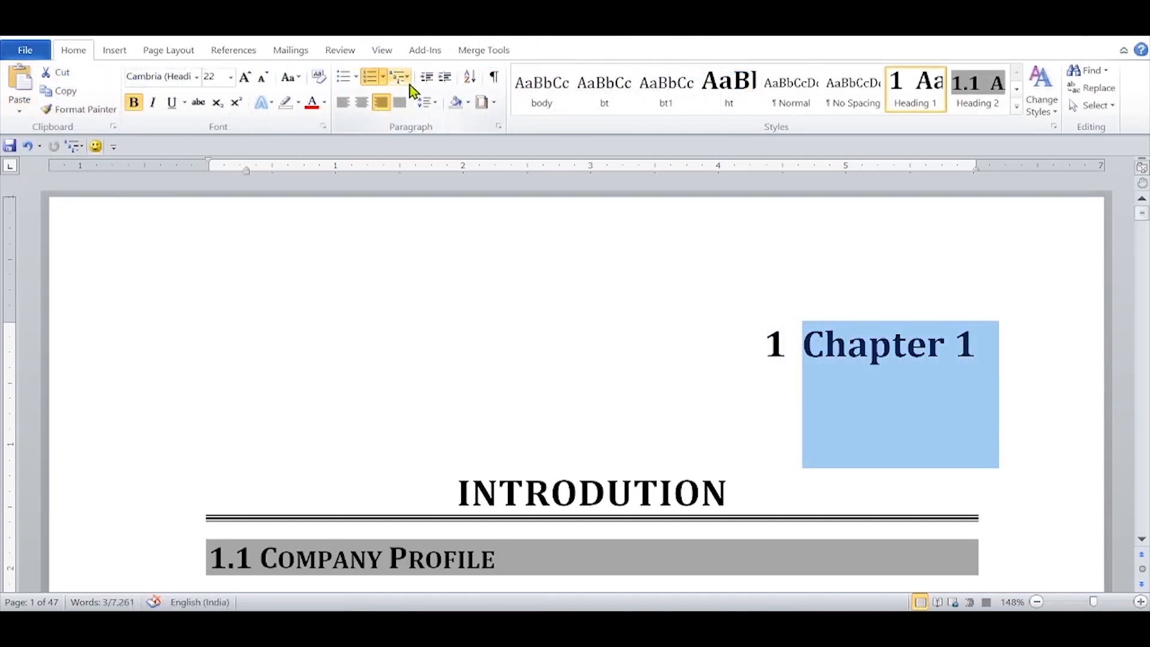
left_click(409, 84)
mouse_move(320, 365)
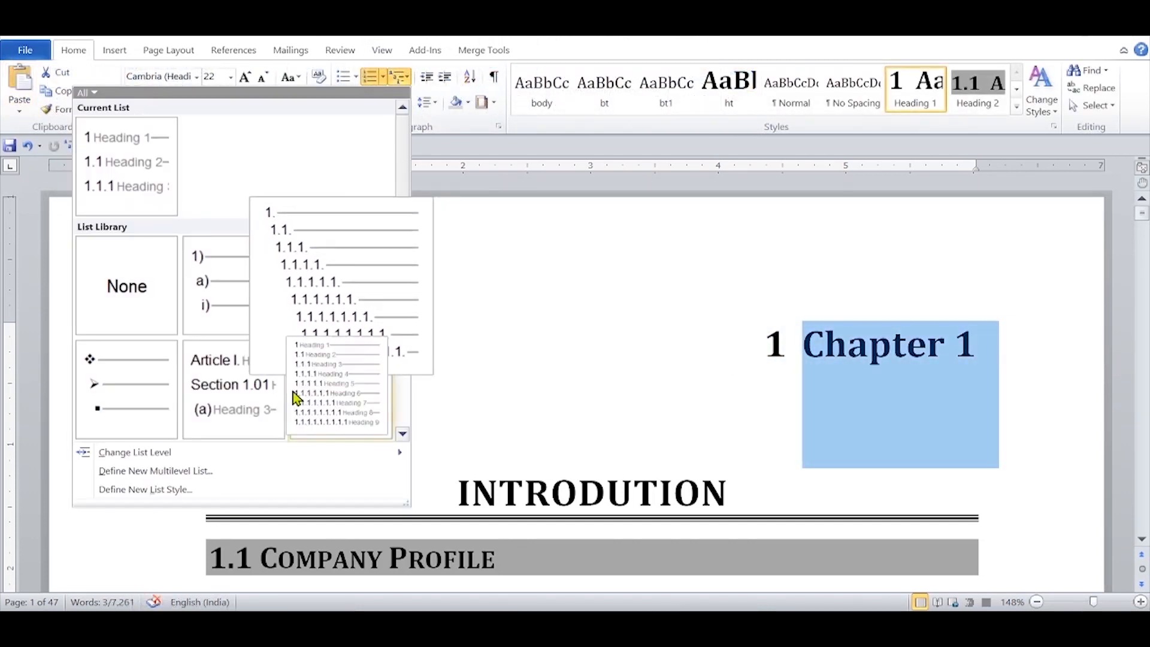
left_click(168, 472)
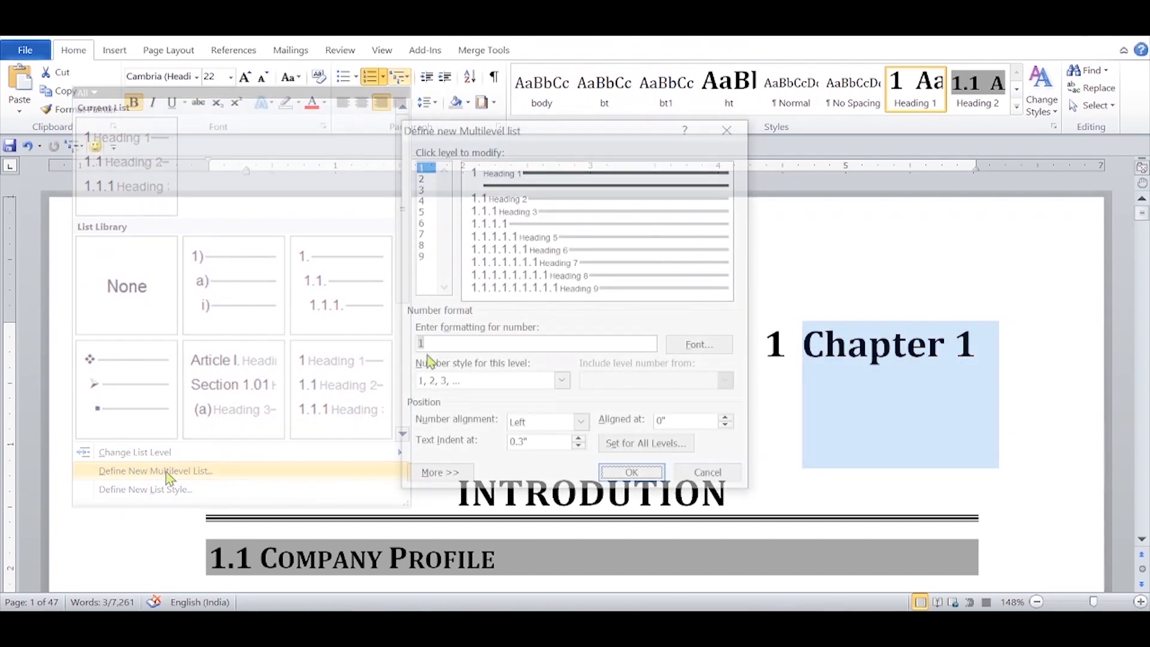
left_click(418, 346)
type("Chapter")
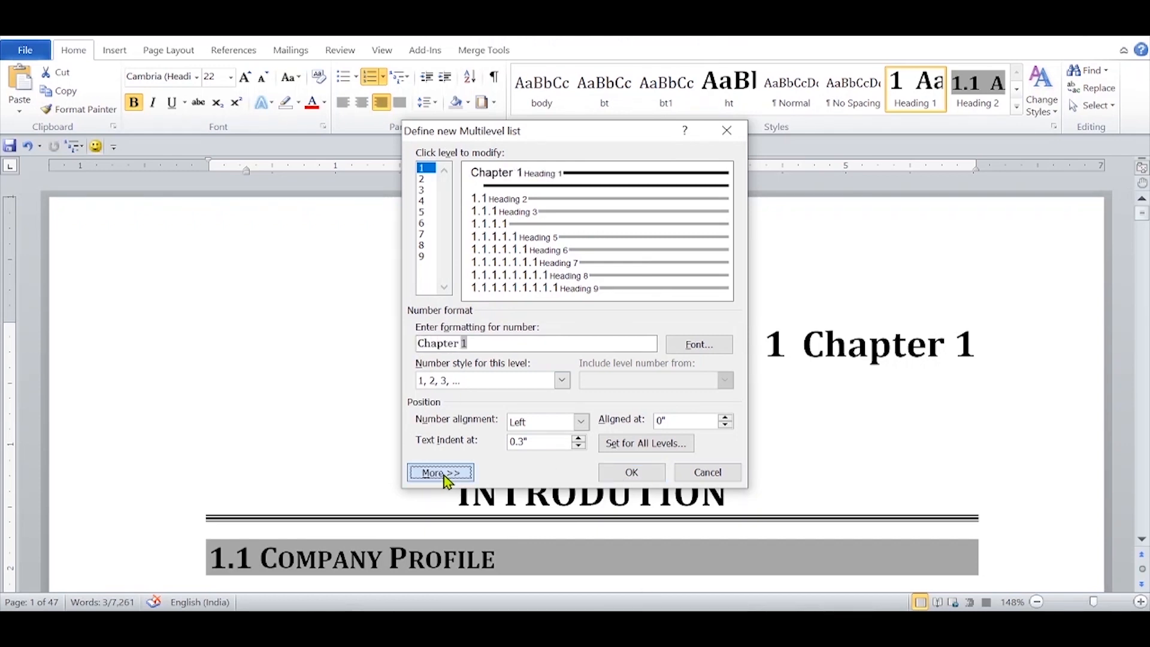
Step: Set Follow number with to Nothing, apply the list to the selected text and update Heading 1 to match the chapter heading
left_click(443, 473)
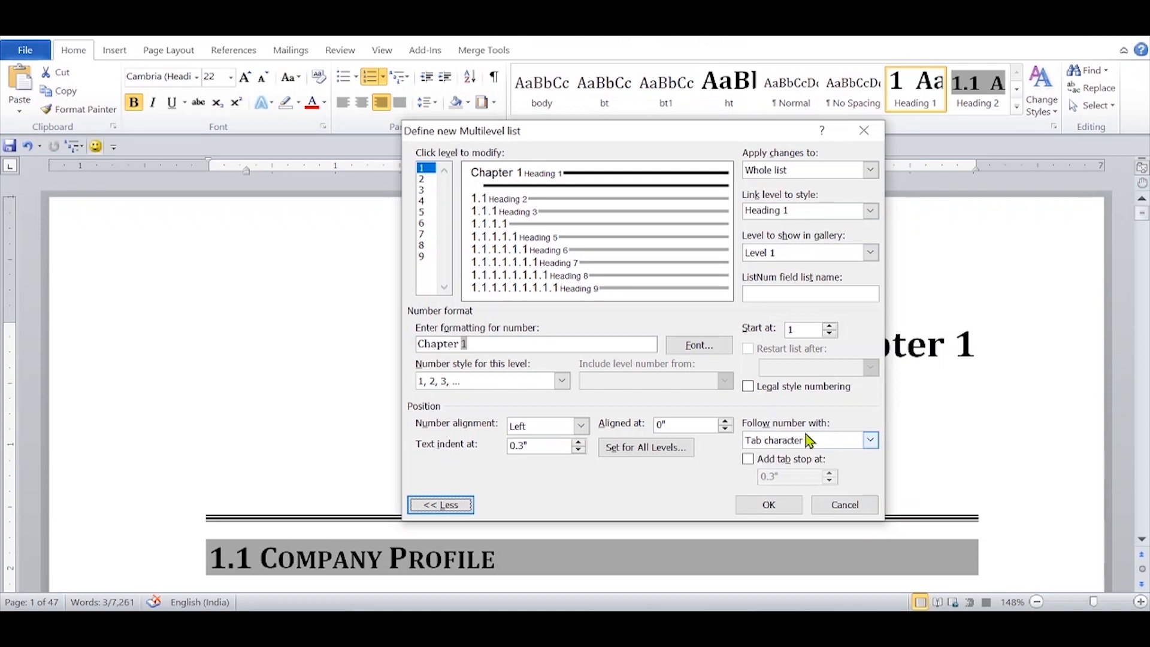
left_click(872, 440)
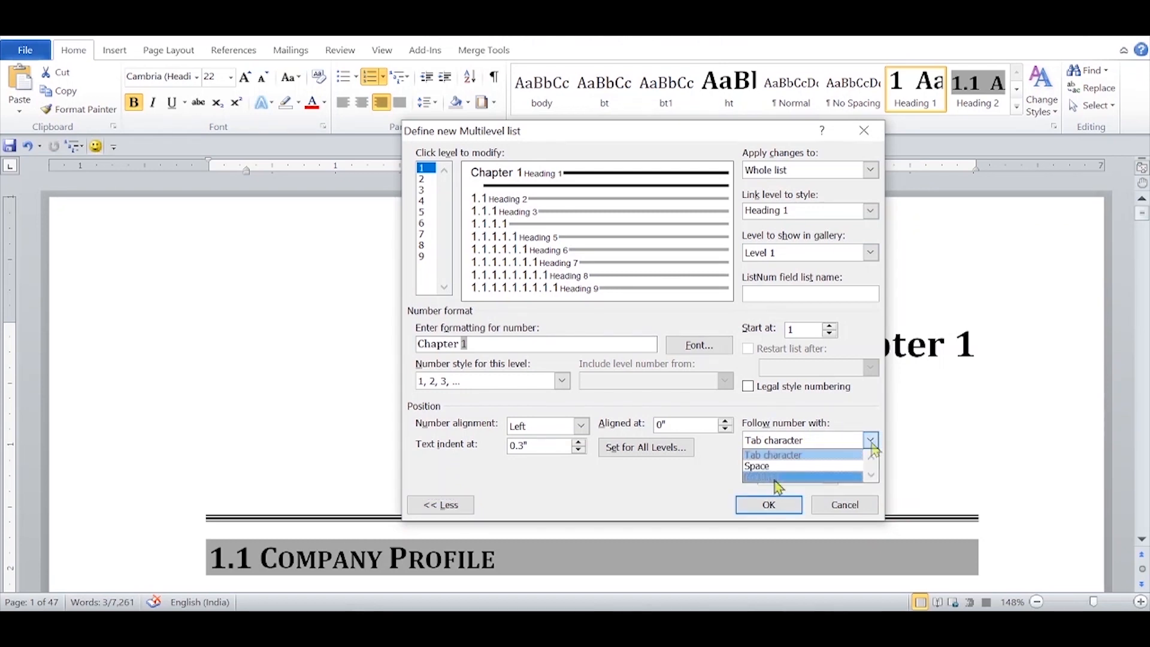
left_click(776, 478)
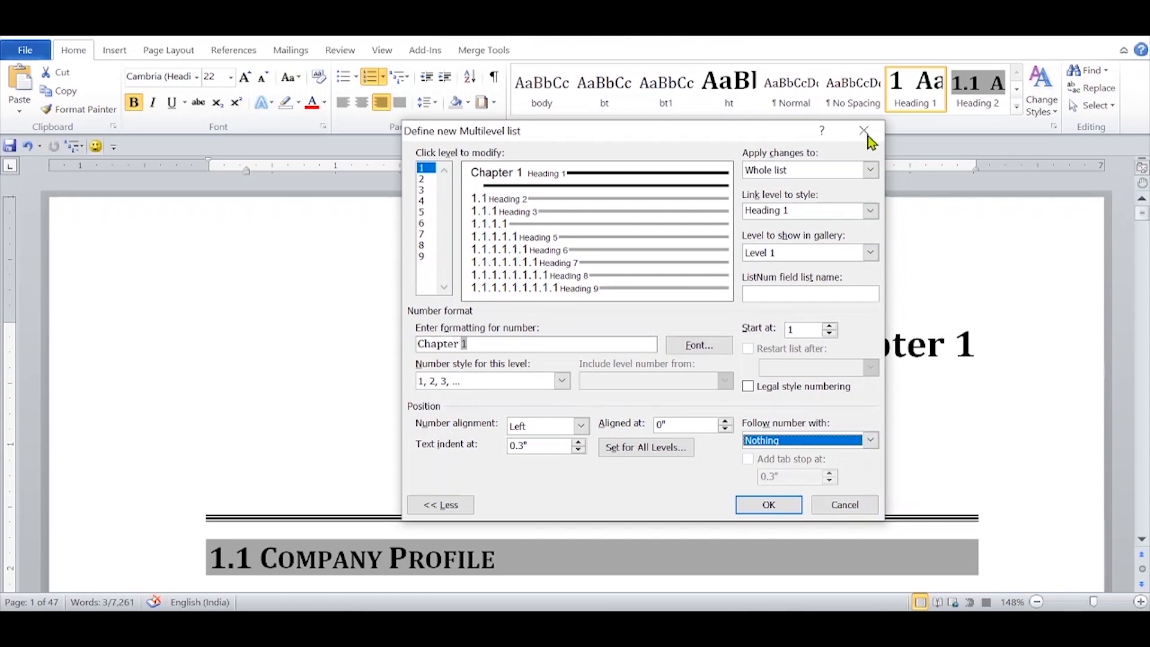
left_click(870, 170)
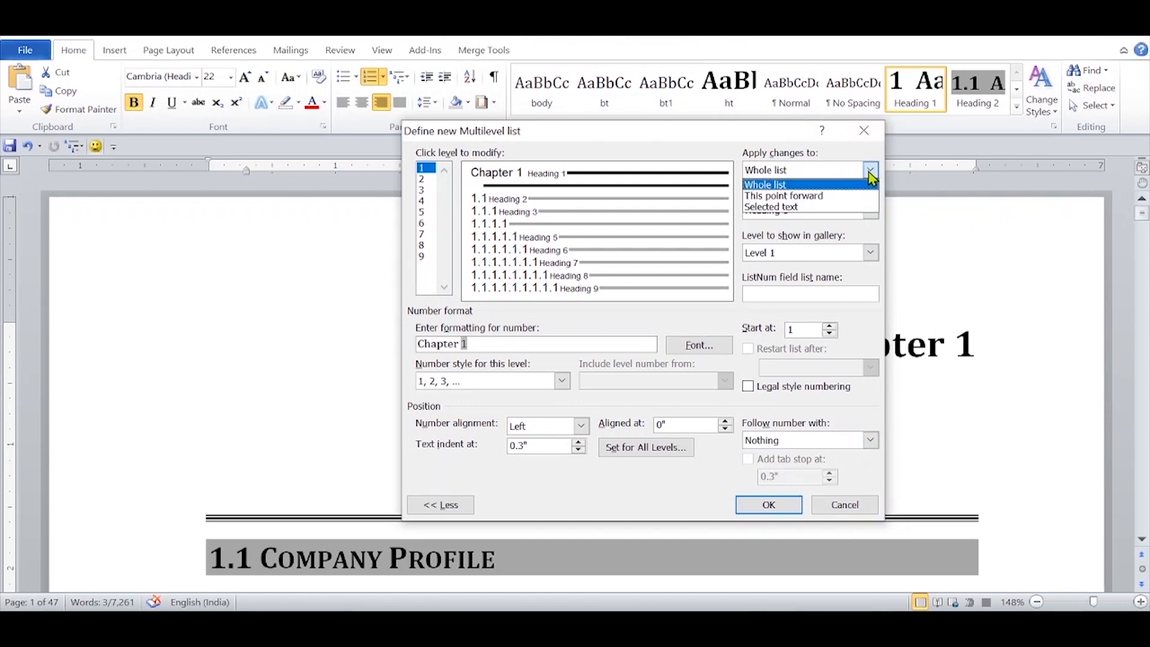
left_click(809, 207)
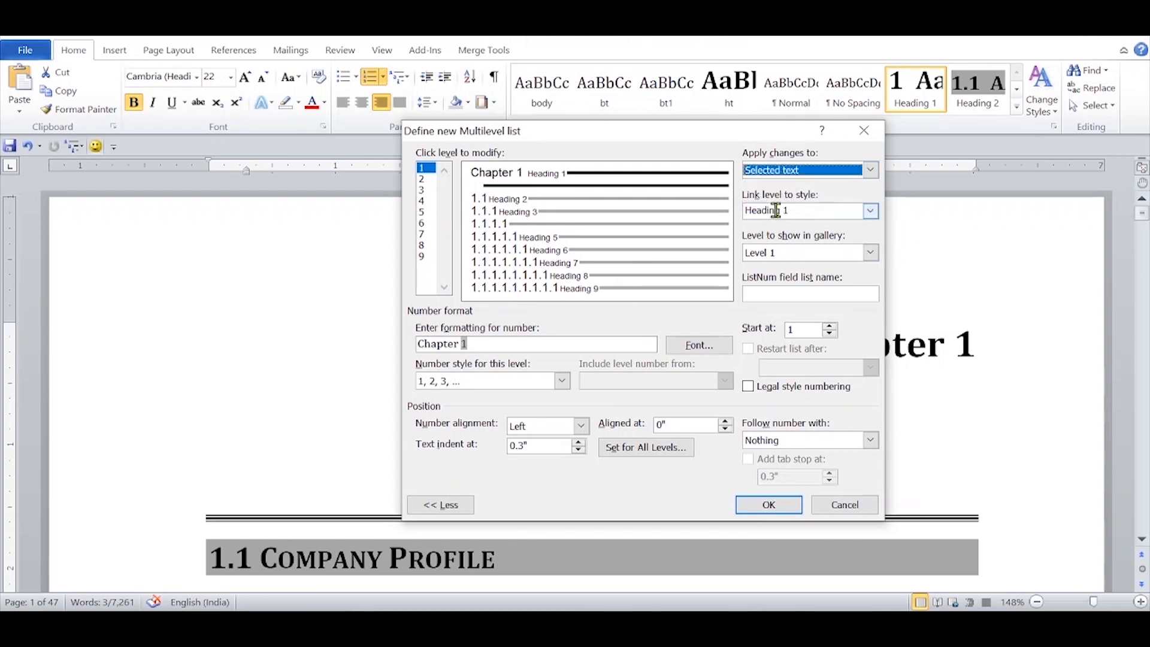
left_click(769, 506)
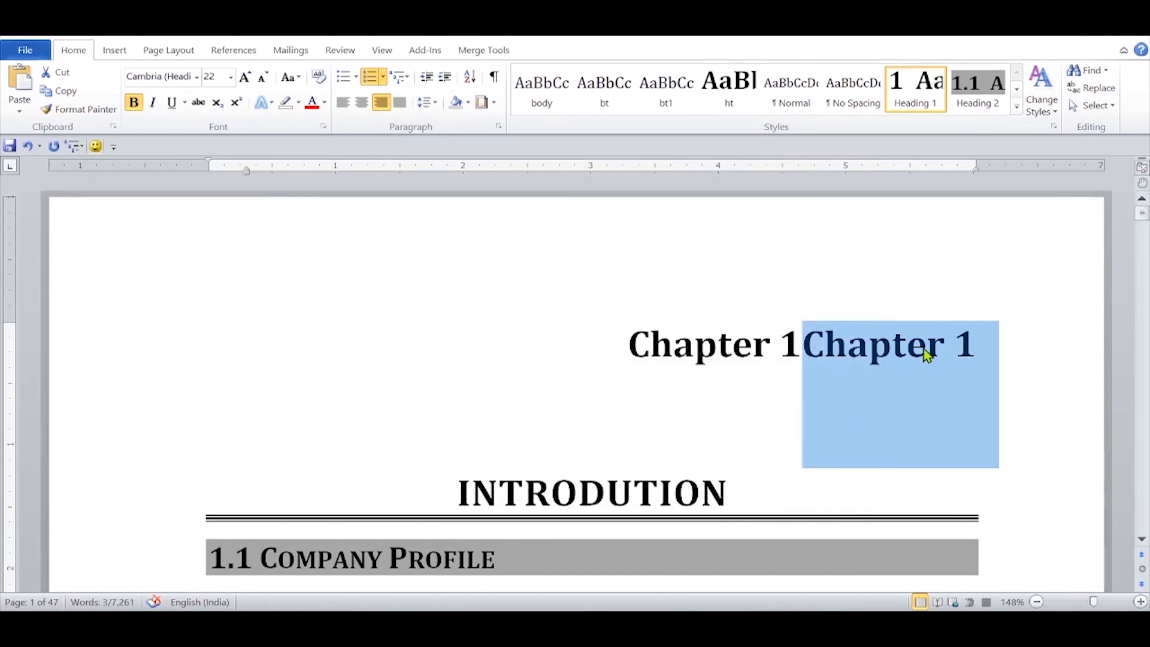
right_click(929, 95)
left_click(857, 103)
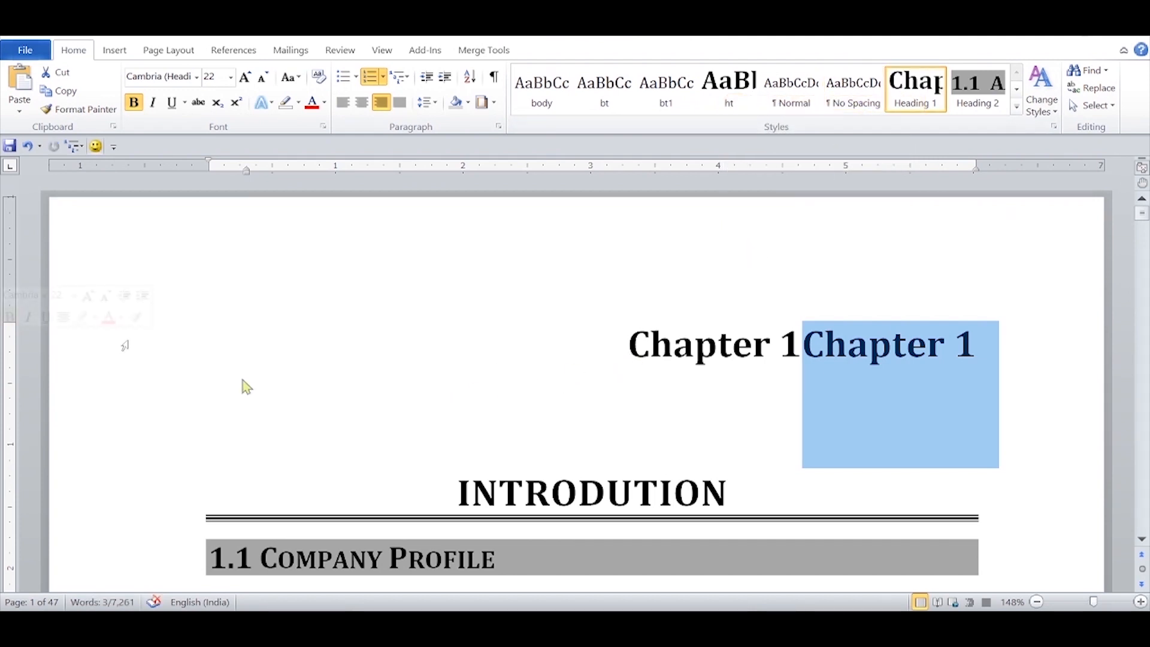
Step: Replace the typed "Chapter 1" line above INTRODUTION with an empty line in the Heading 1 style
key("Delete")
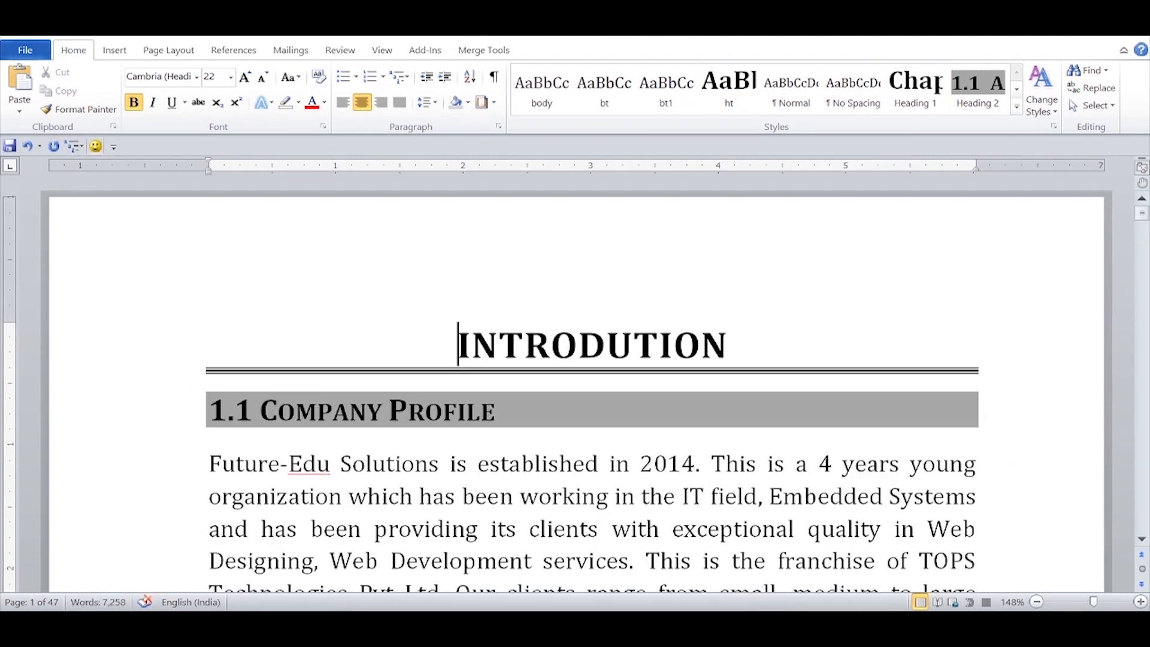
key("Return")
left_click(493, 329)
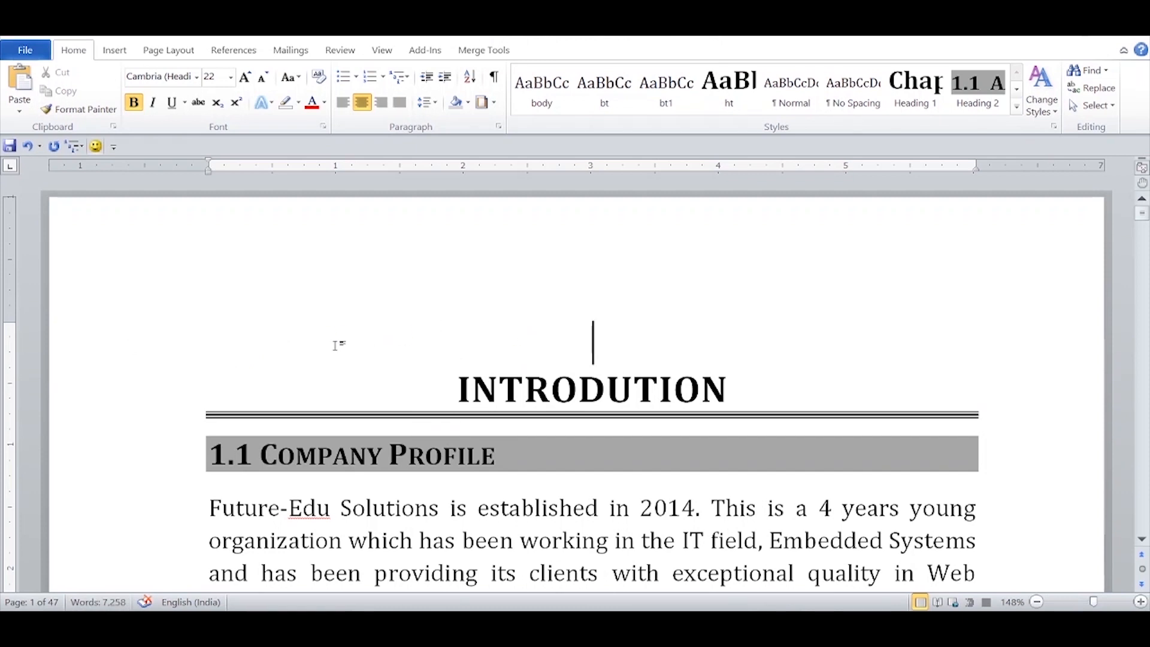
left_click(156, 344)
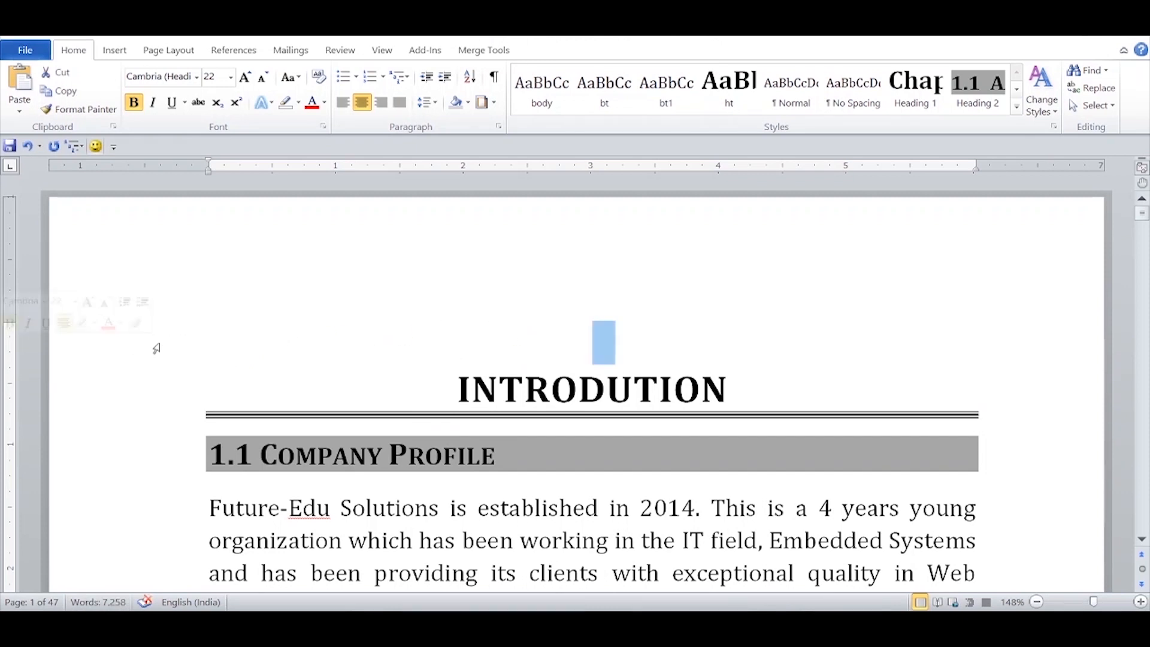
left_click(907, 106)
left_click(1010, 479)
Step: Delete the typed "CHAPTER 2" line and apply Heading 1 to the empty line above LITERATURE SURVEY
scroll(1018, 530, "down", 10)
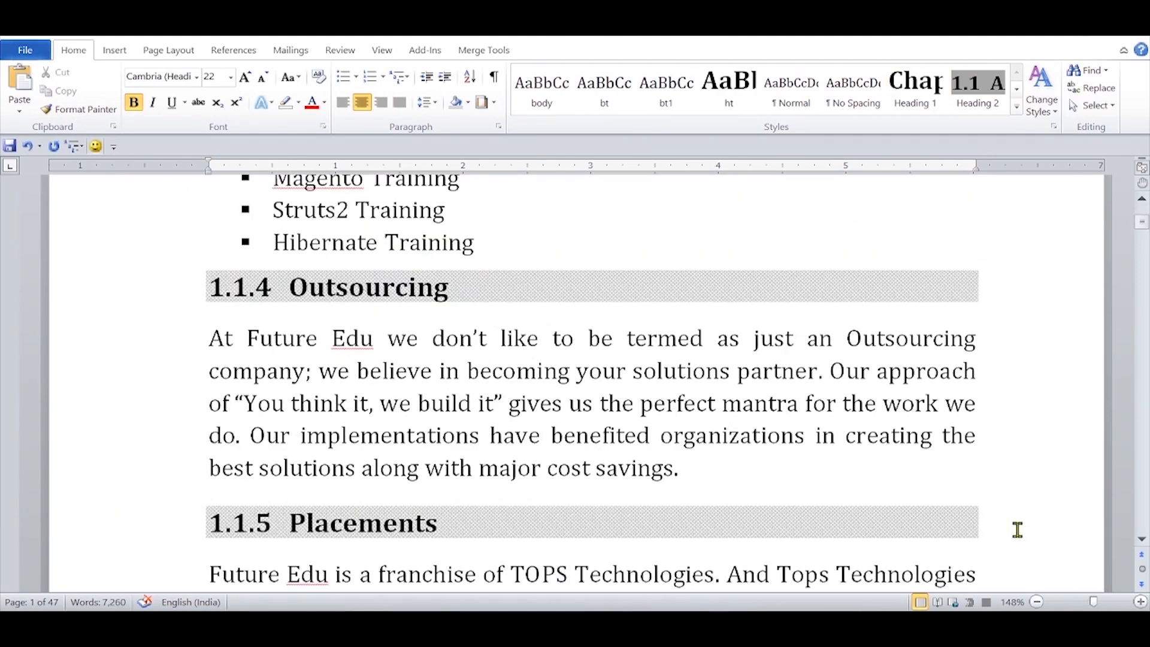
scroll(1017, 529, "down", 20)
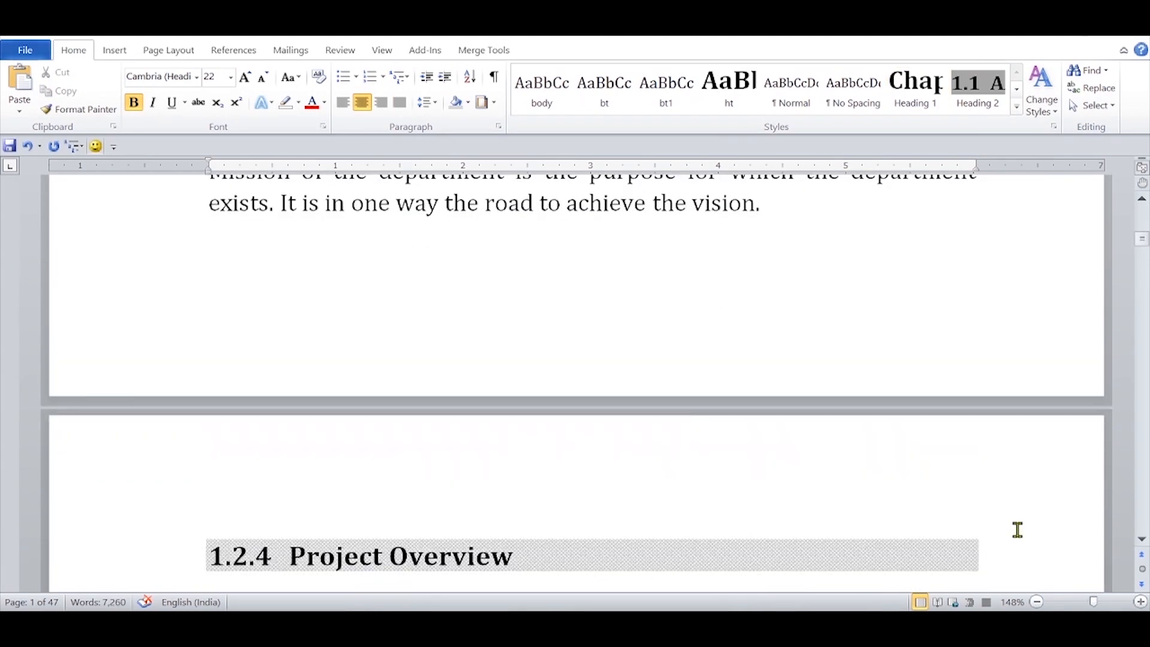
scroll(1017, 530, "down", 6)
scroll(1017, 530, "down", 18)
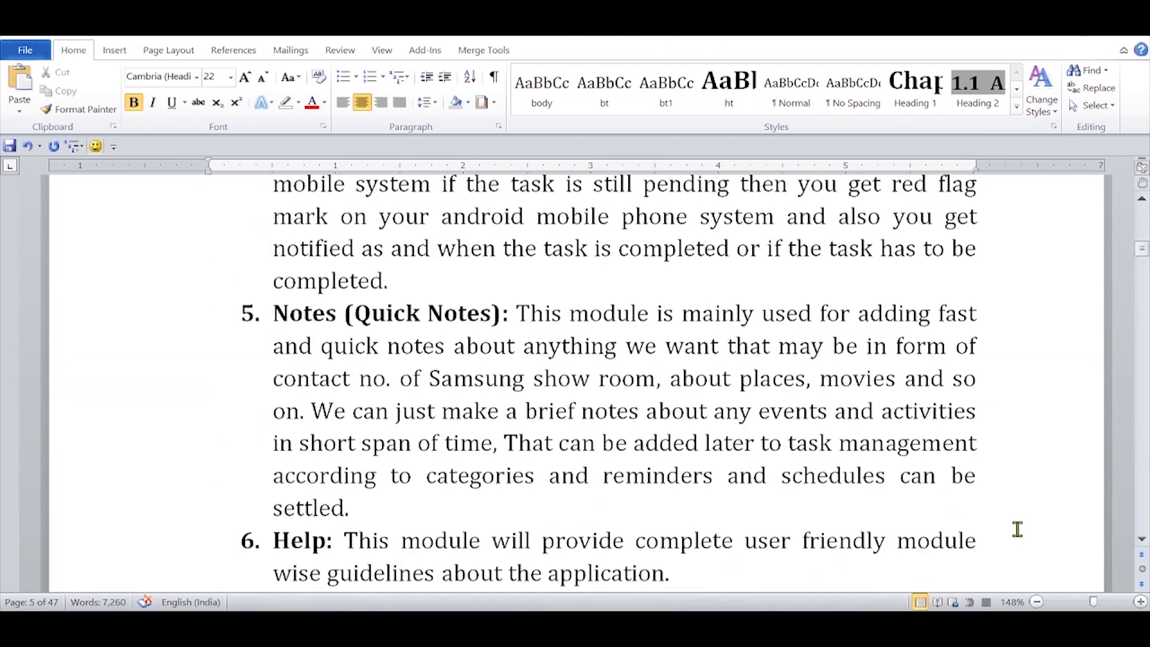
scroll(1017, 529, "up", 5)
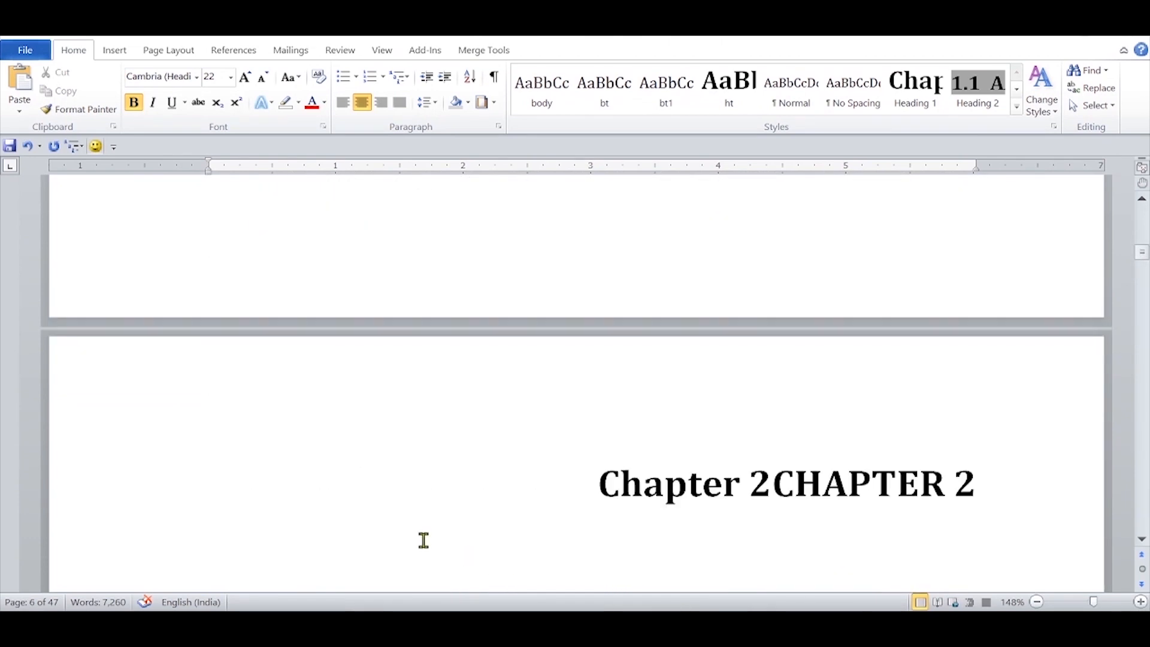
left_click(63, 479)
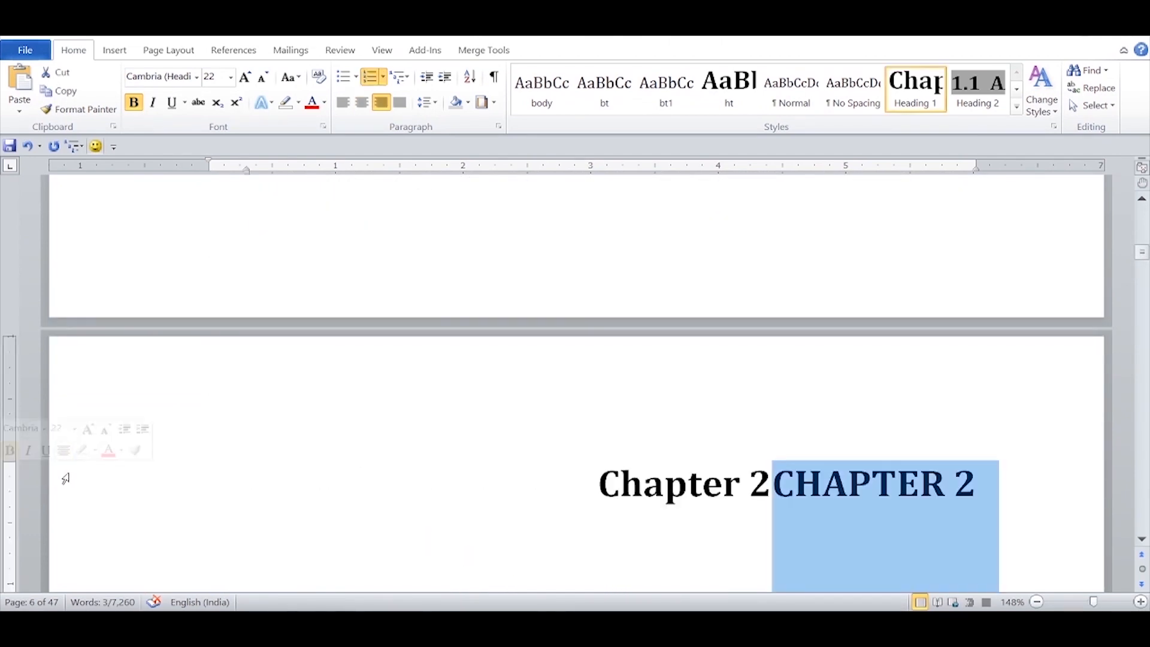
key("Delete")
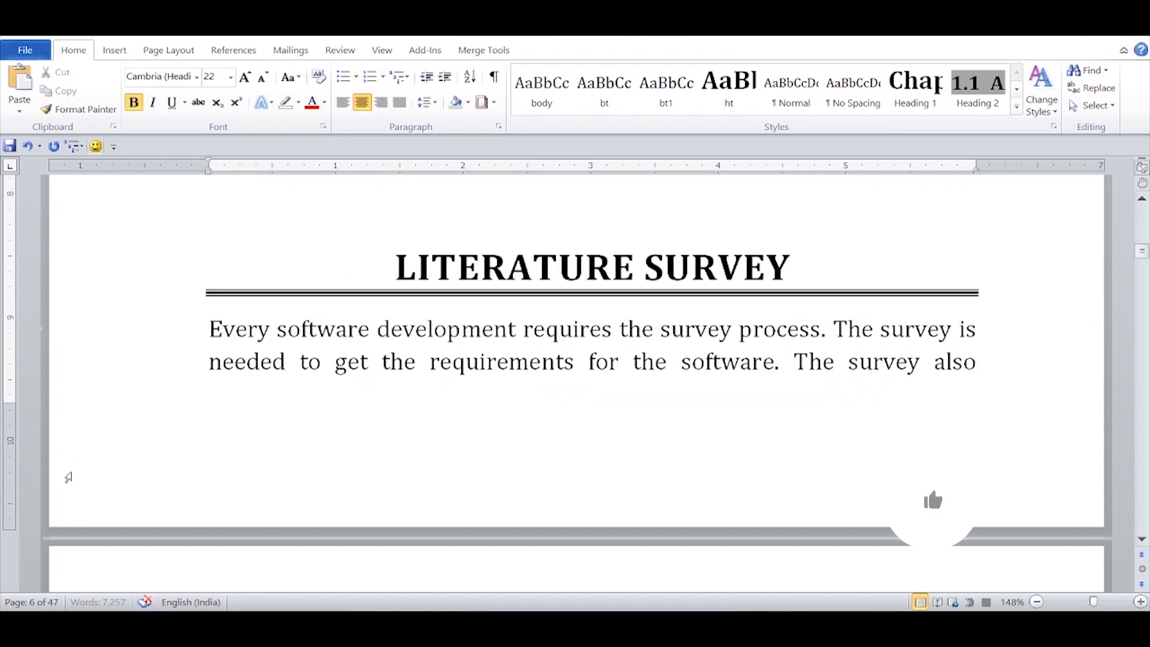
left_click(190, 231)
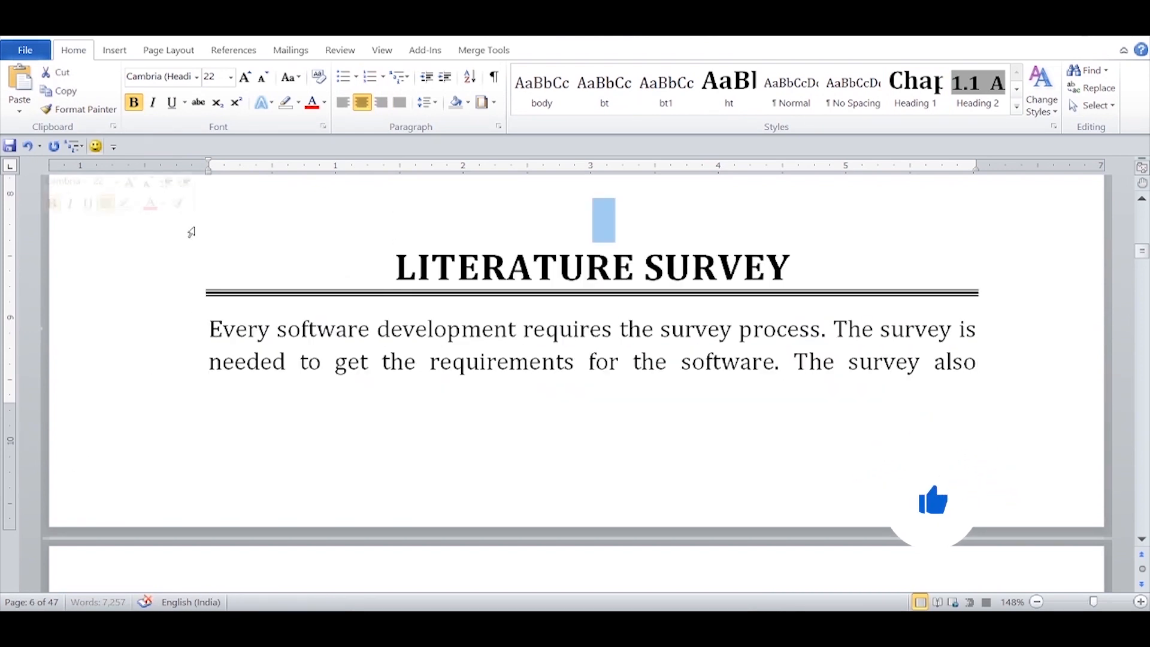
left_click(916, 89)
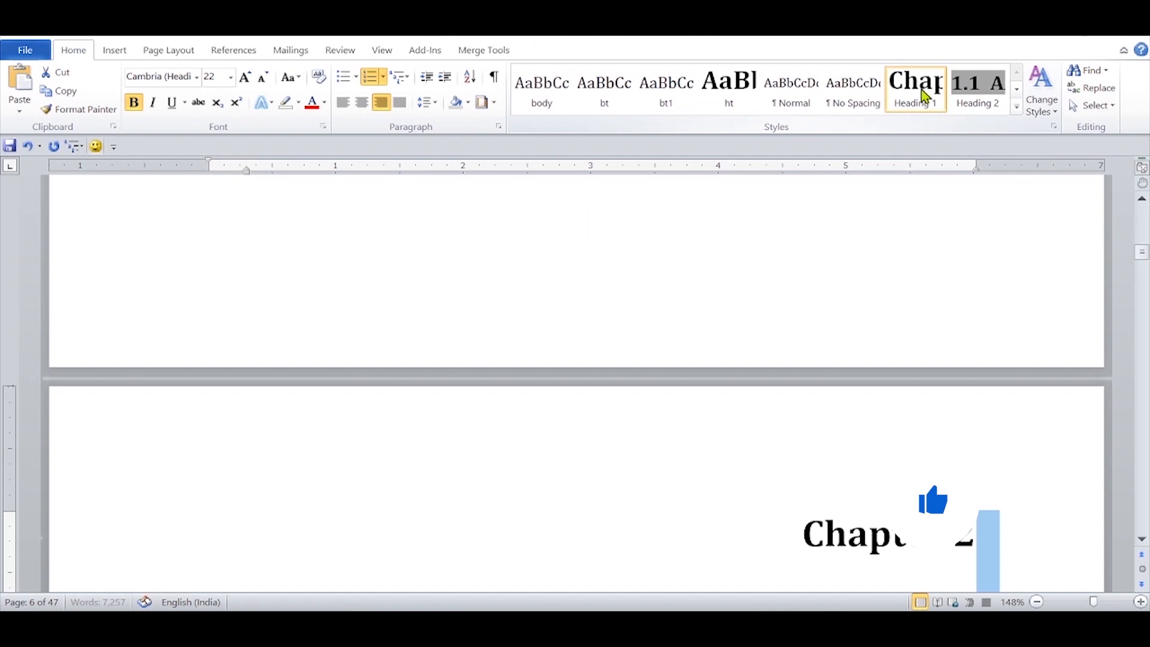
left_click(1141, 540)
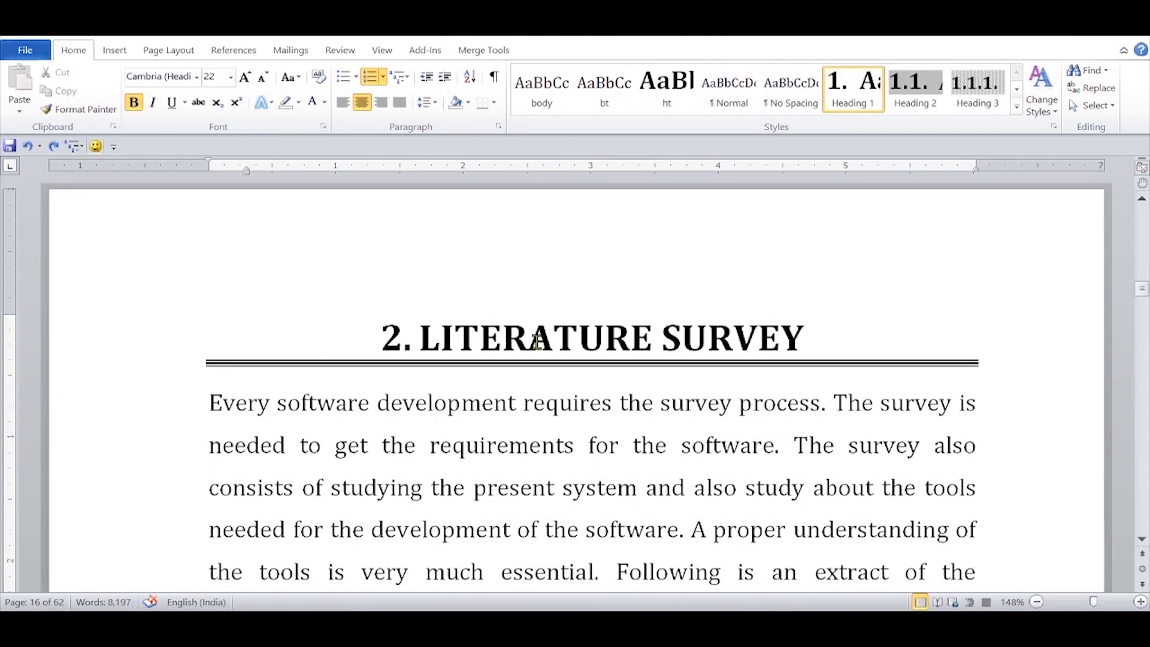
Step: Define a new multilevel list for the LITERATURE SURVEY heading number with Follow number with set to Nothing
left_click(391, 339)
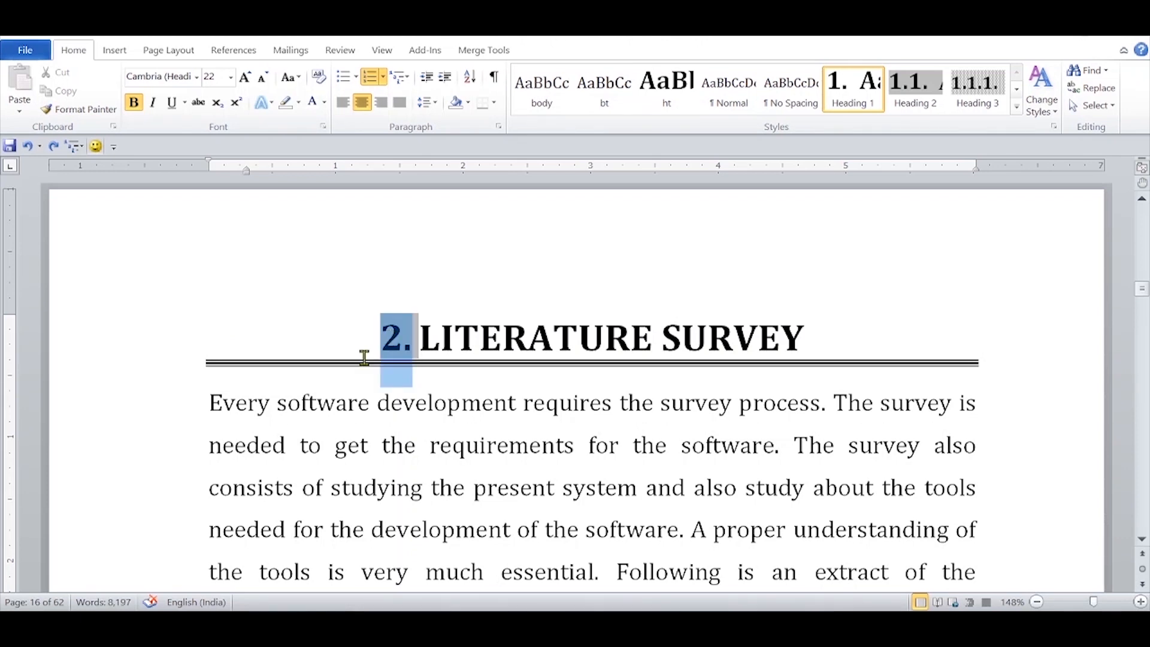
left_click(405, 78)
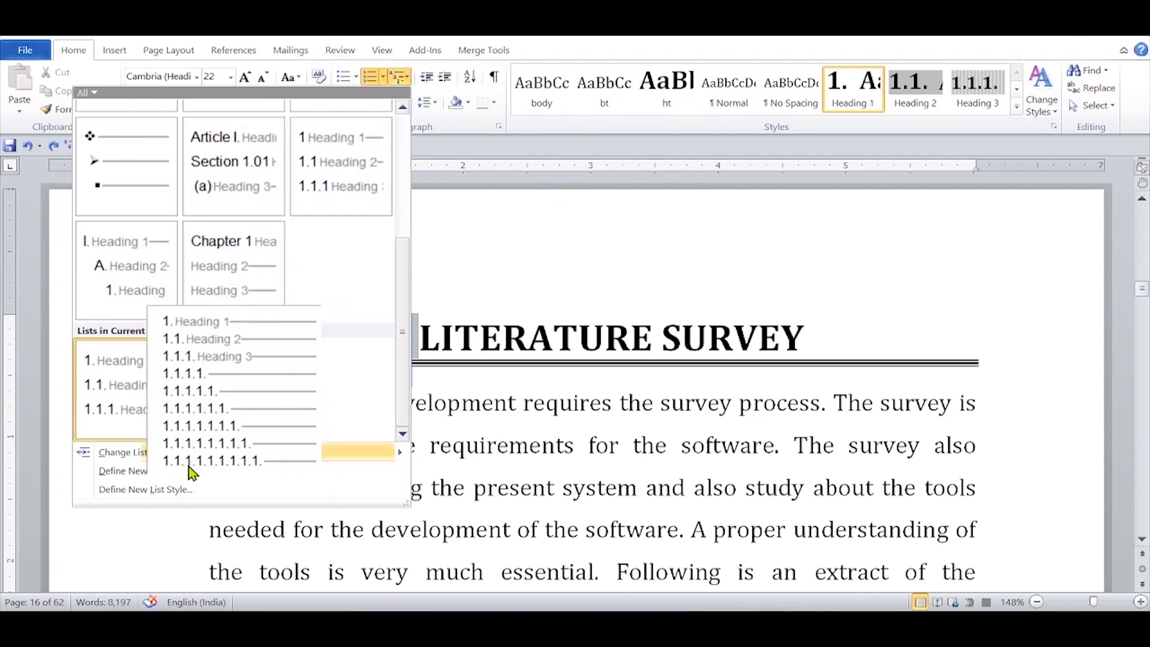
left_click(191, 470)
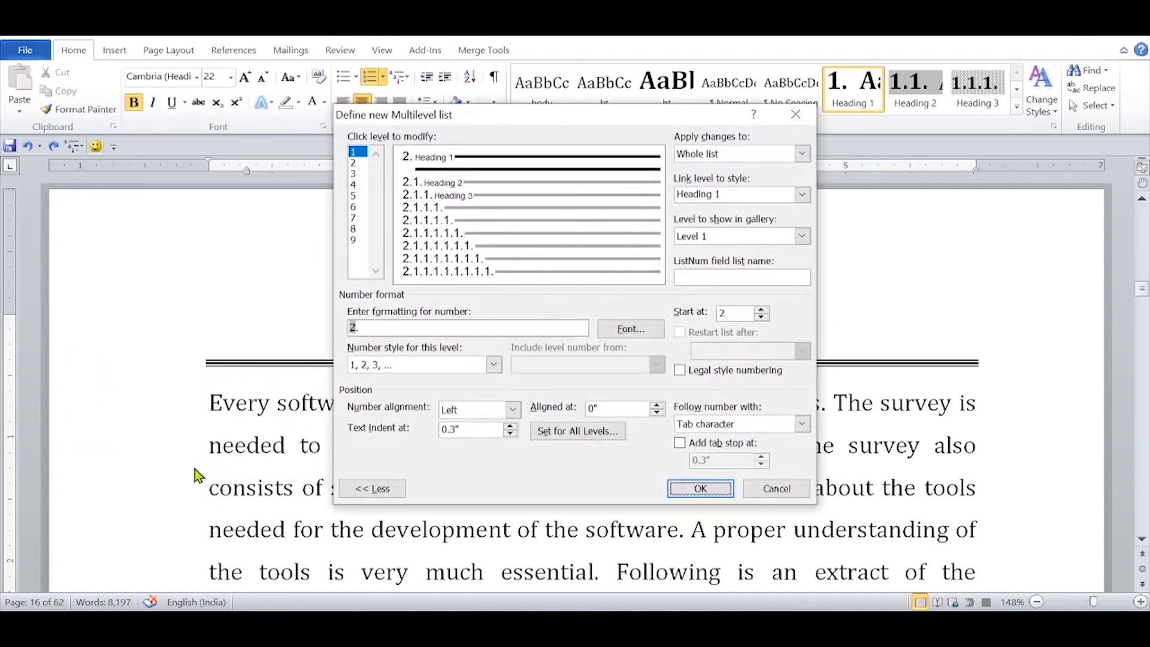
left_click(804, 424)
left_click(709, 463)
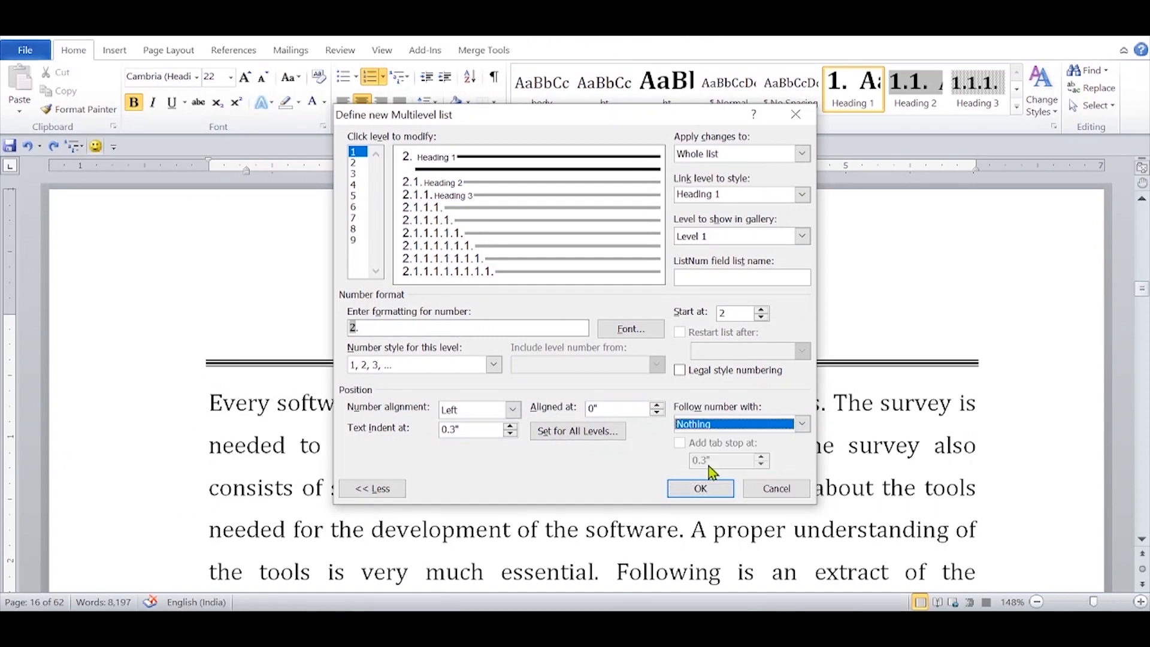
left_click(712, 489)
Step: Hide the number before LITERATURE SURVEY by colouring it white and setting its font size to 1
left_click(393, 337)
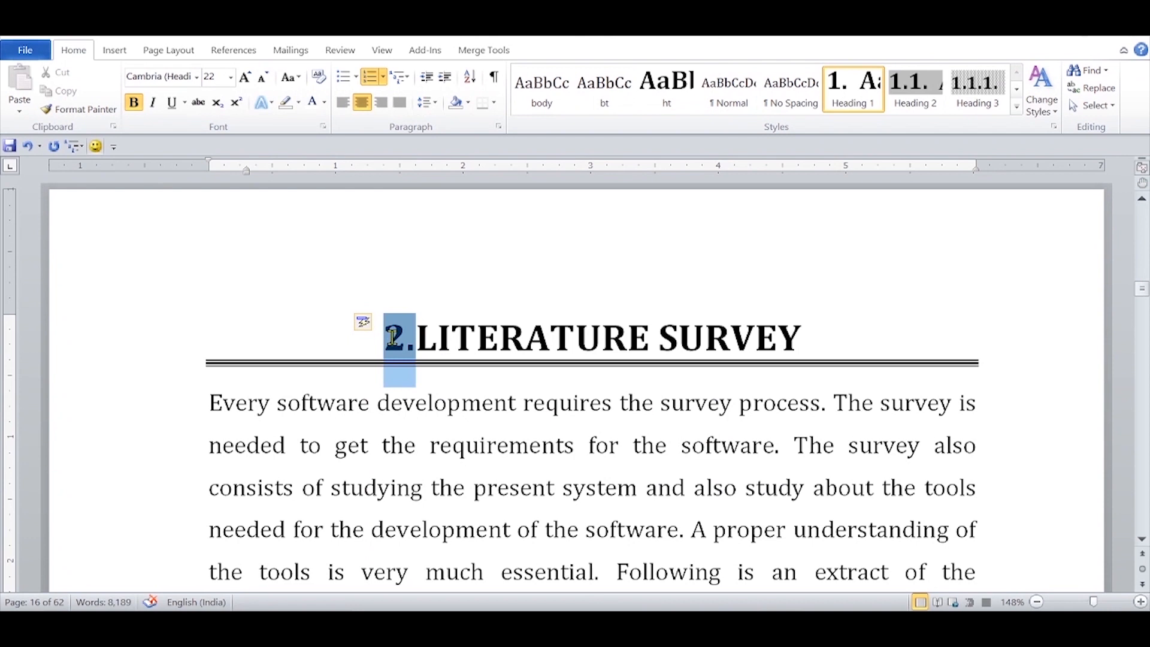
left_click(314, 103)
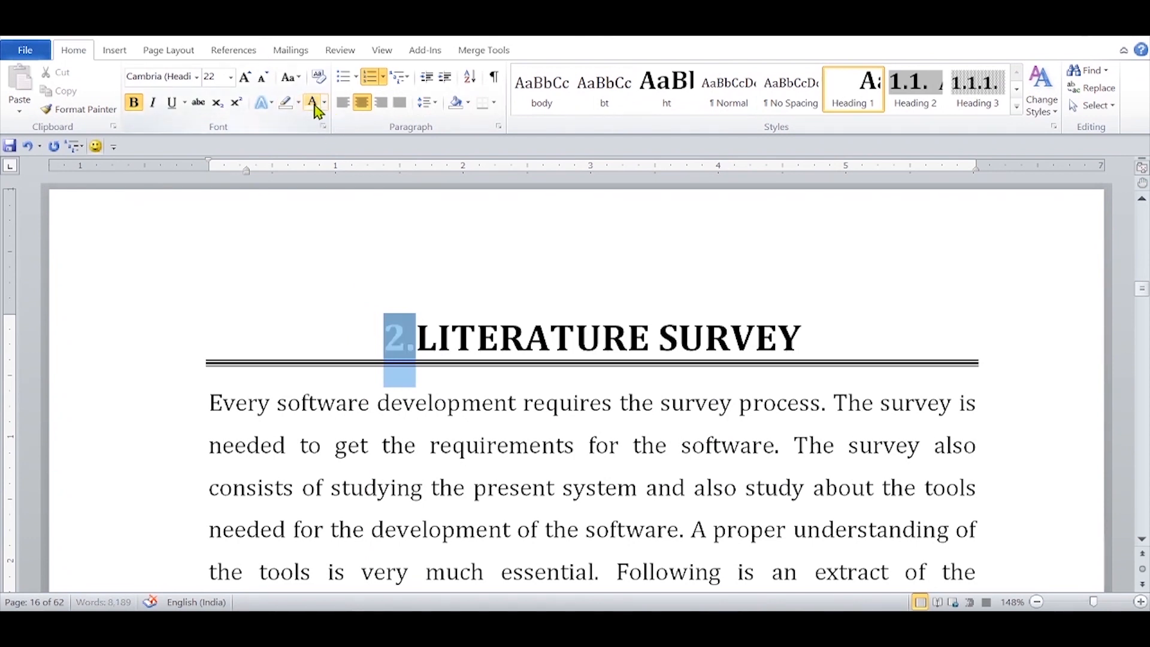
left_click(223, 77)
type("1")
key("Return")
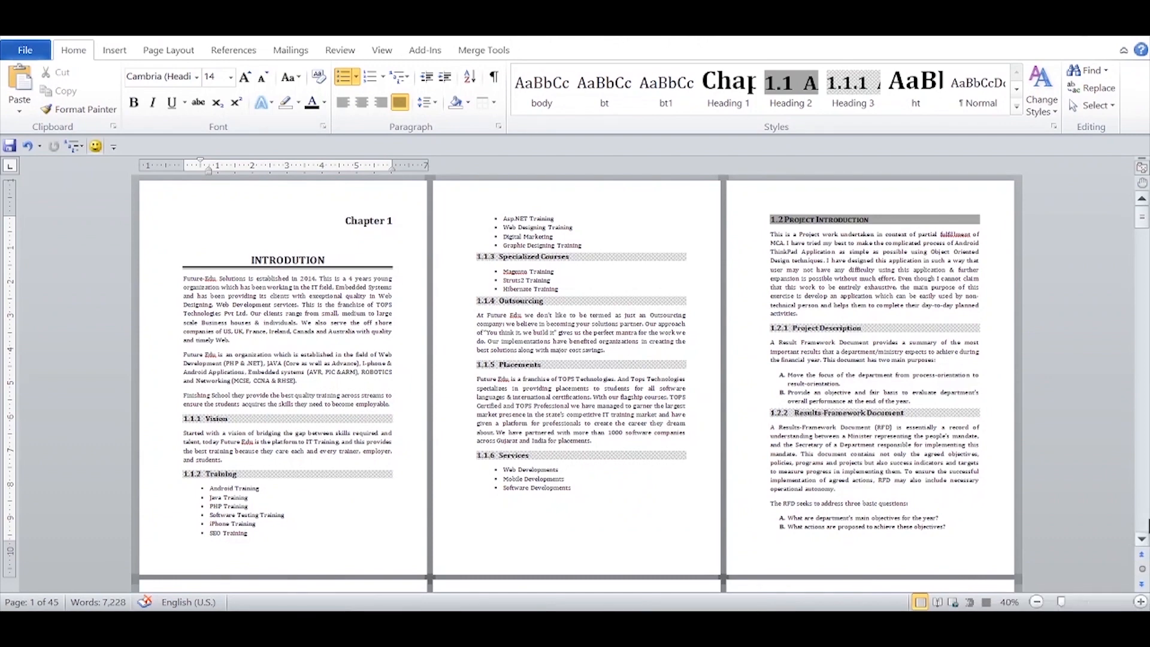
Step: Review the chapter labels, titles and numbered subheadings across the report's pages
scroll(1147, 526, "down", 5)
scroll(1148, 526, "down", 5)
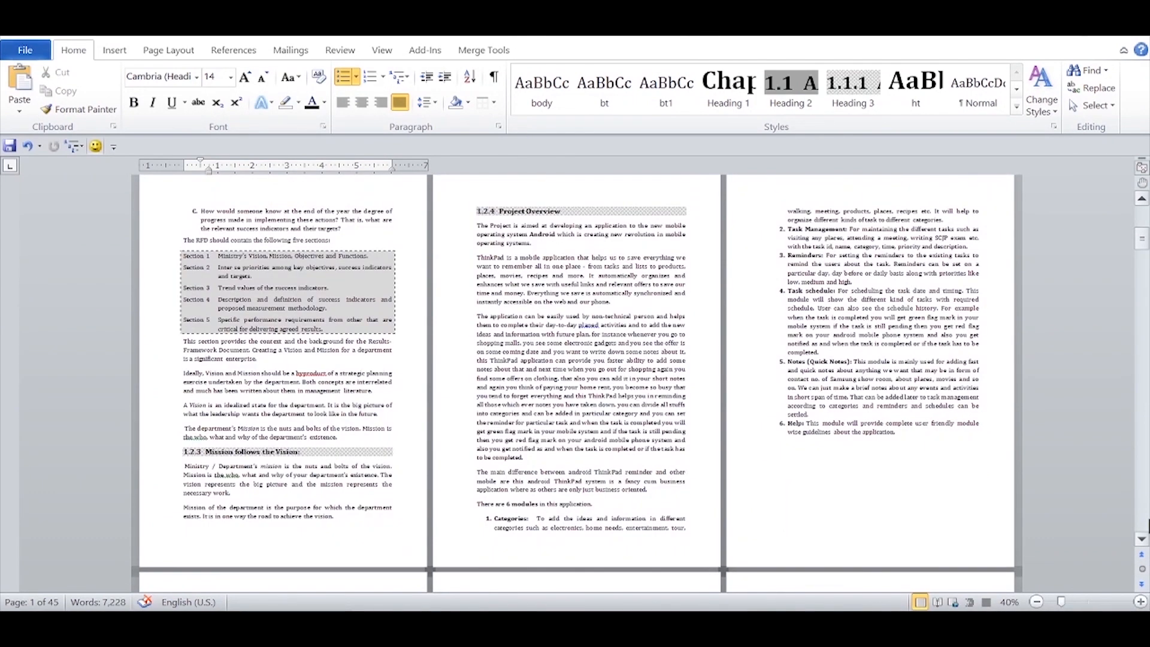
scroll(1147, 526, "down", 5)
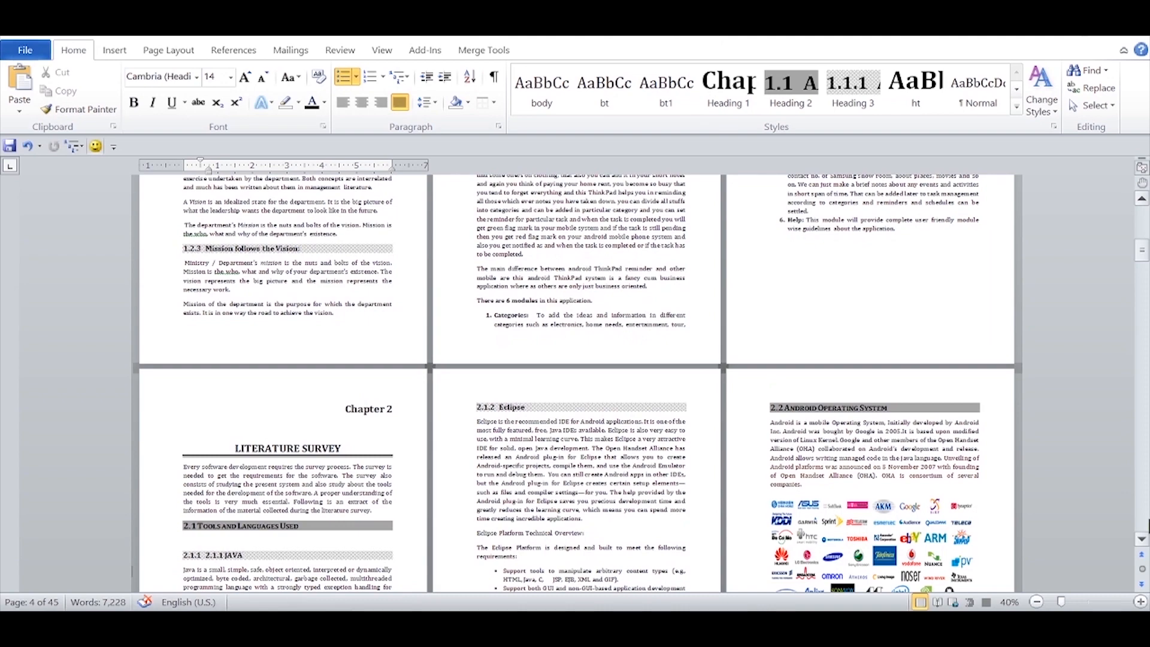
scroll(1148, 526, "down", 10)
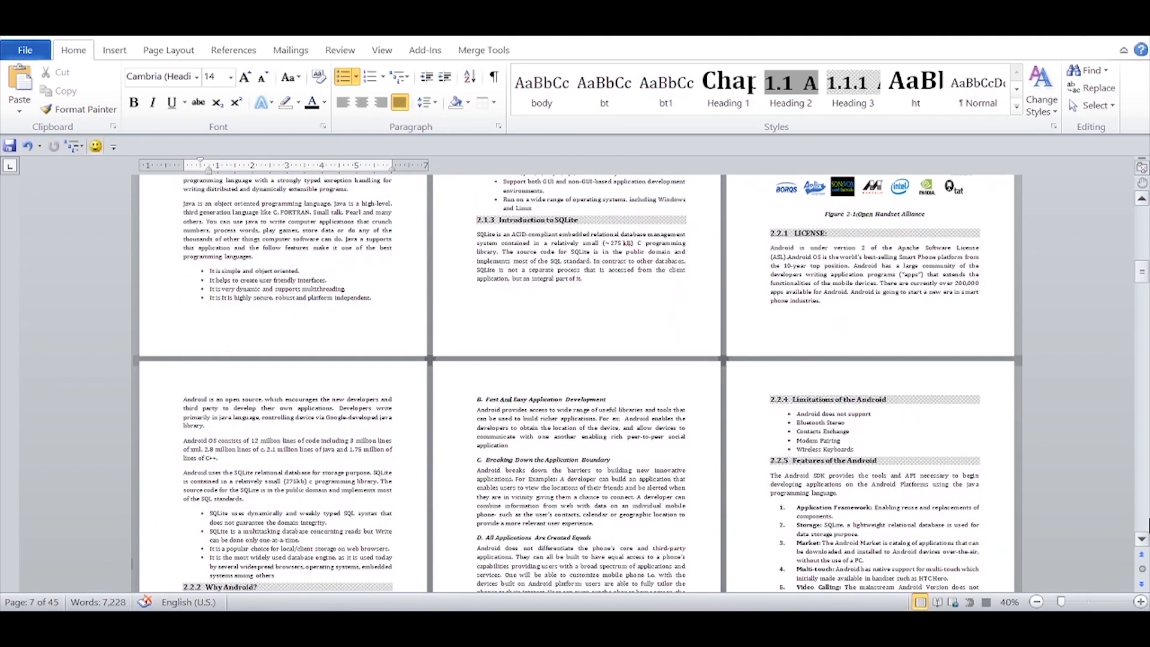
scroll(1147, 526, "down", 5)
scroll(1148, 525, "up", 5)
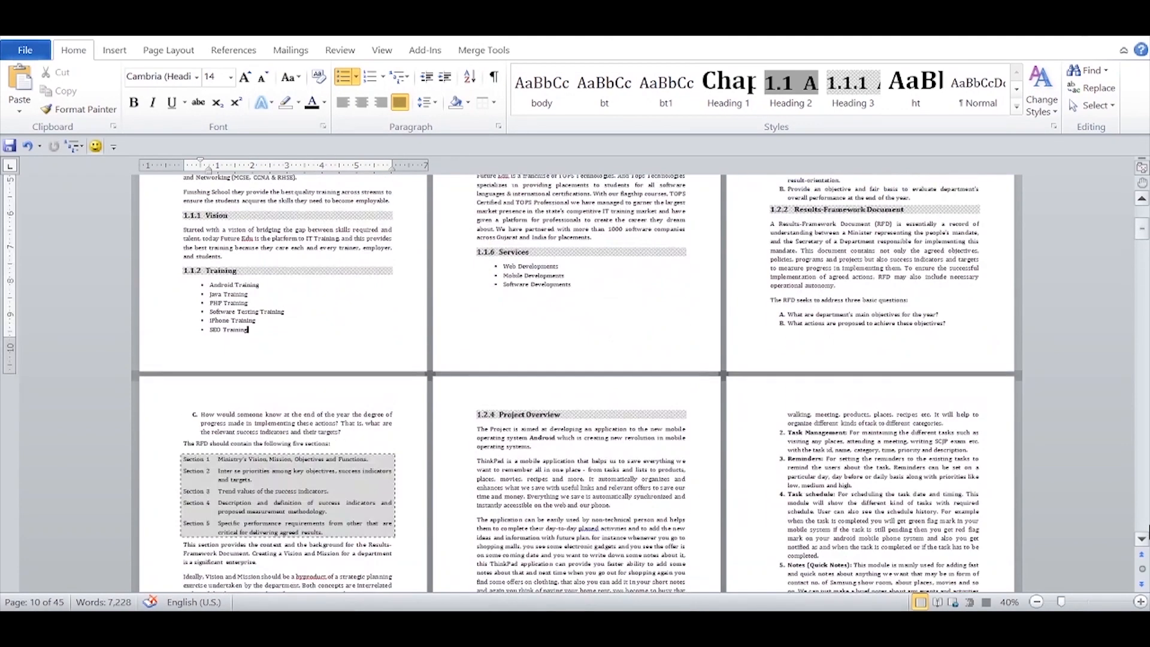
scroll(1148, 527, "up", 5)
scroll(1147, 527, "up", 4)
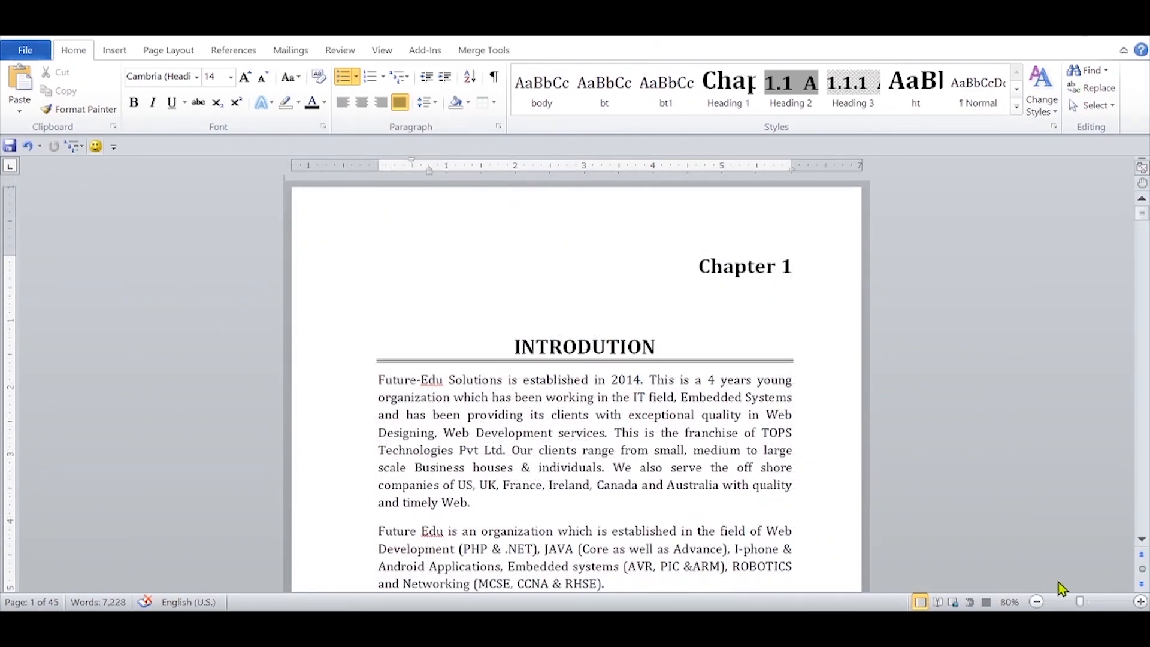
Step: Insert a right-aligned "1 | Page" style page number in the footer and add a top border to it
scroll(1061, 588, "down", 5)
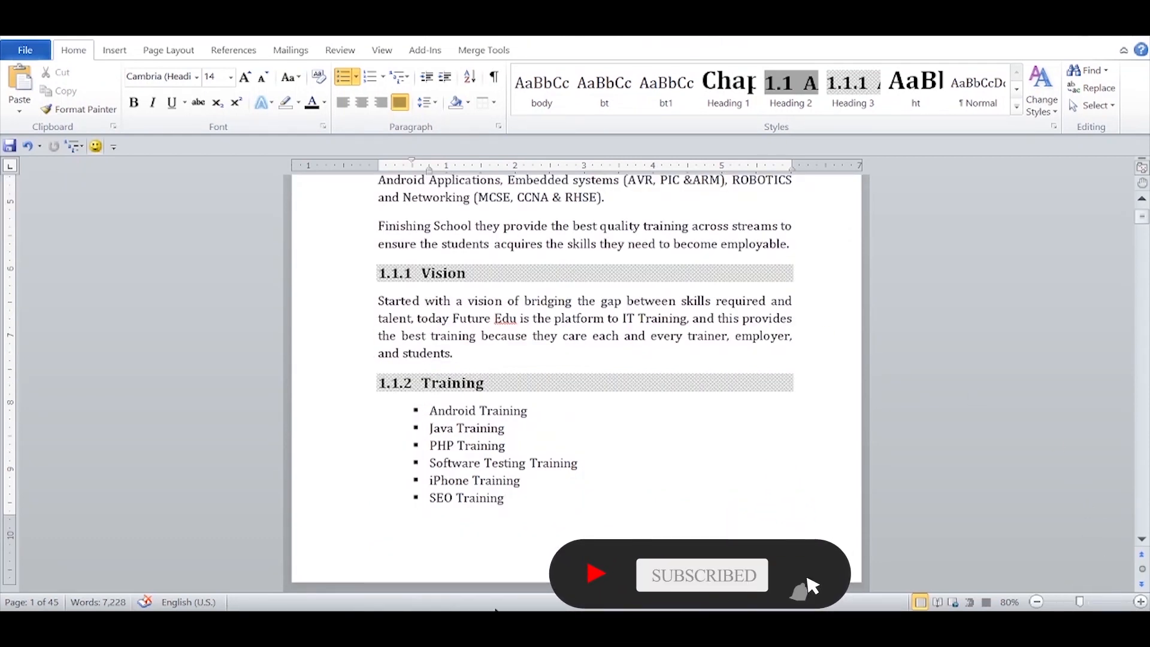
double_click(505, 552)
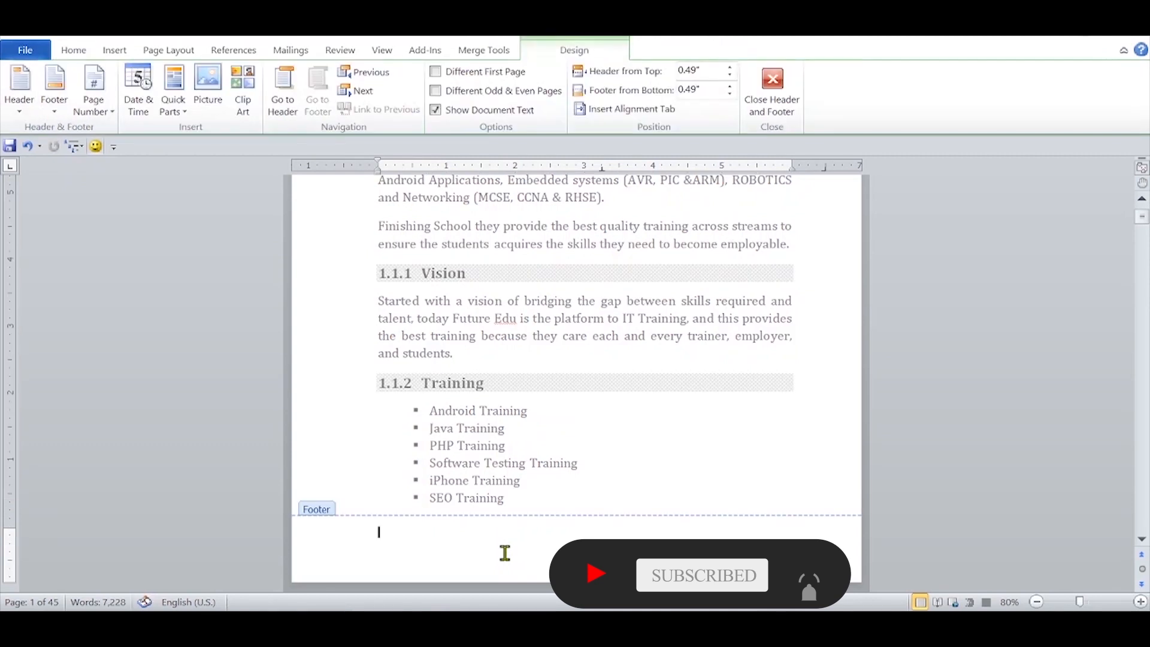
left_click(94, 103)
mouse_move(84, 154)
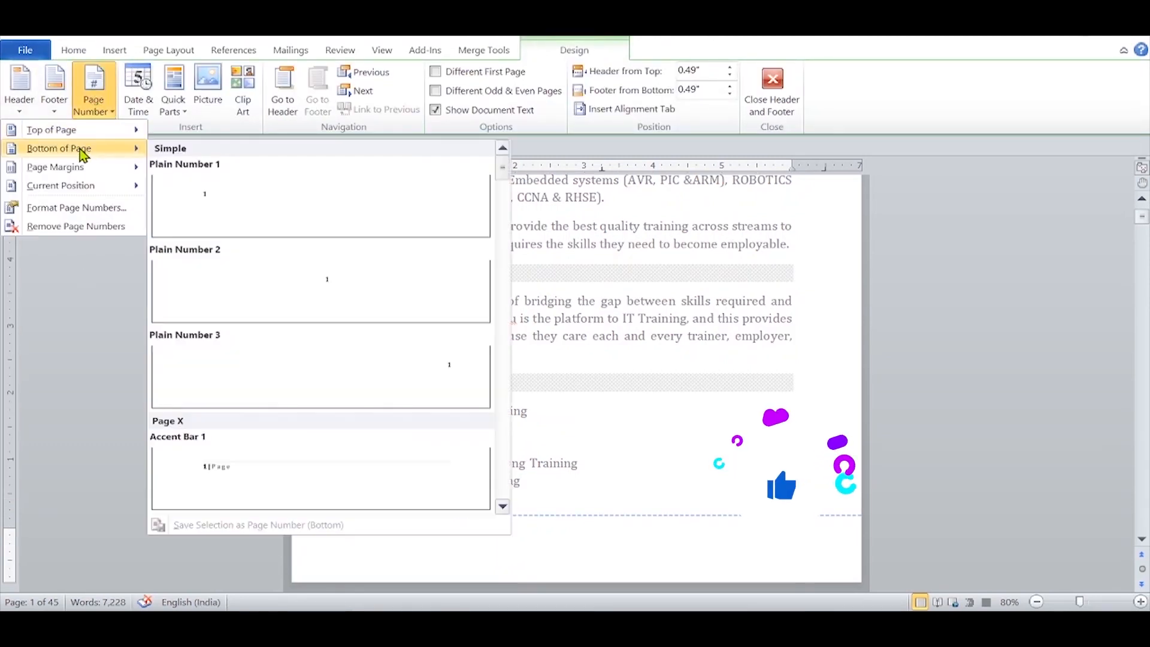
left_click(503, 509)
left_click(503, 508)
left_click(436, 385)
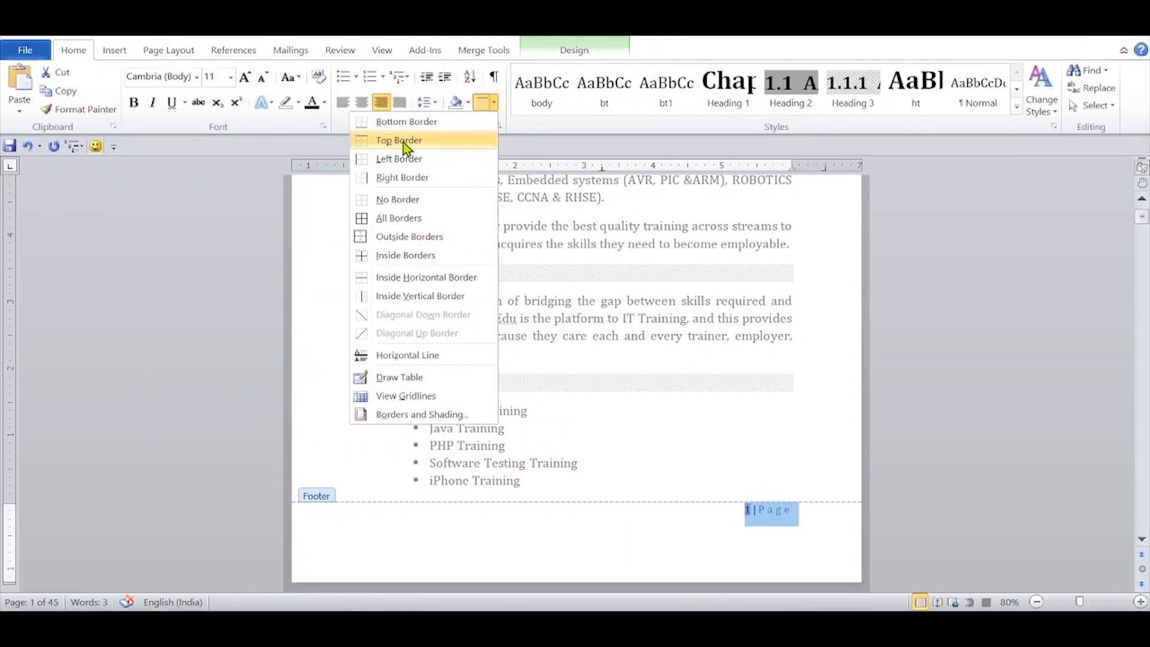
left_click(404, 142)
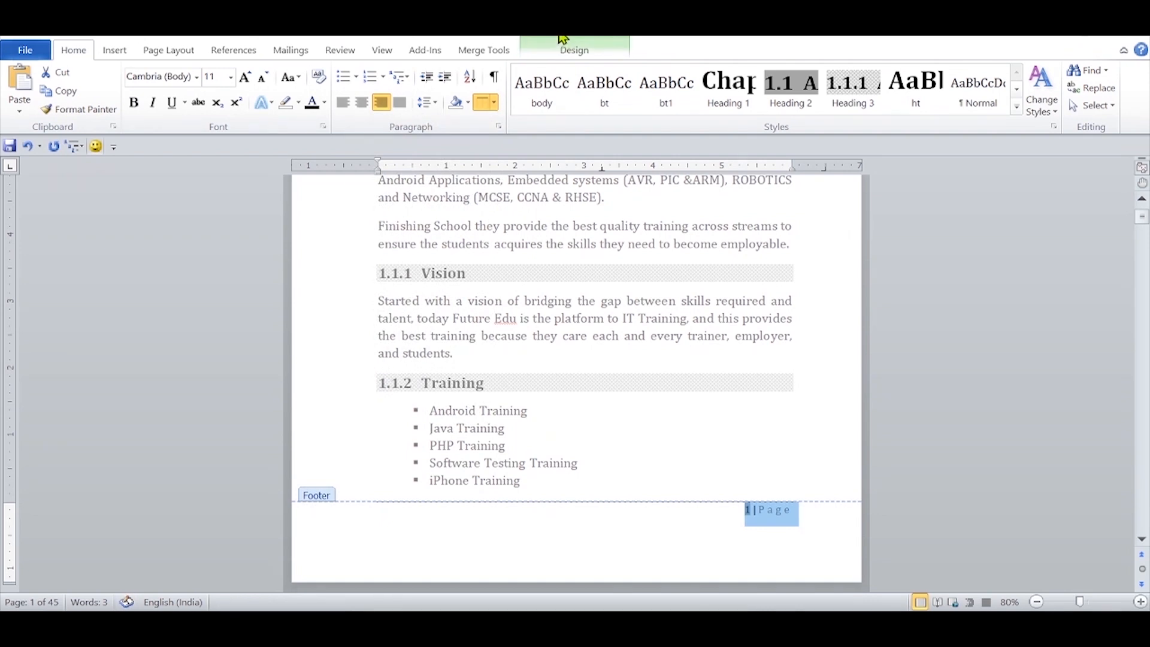
Step: Insert a StyleRef field in the page header that references the Title style
left_click(560, 46)
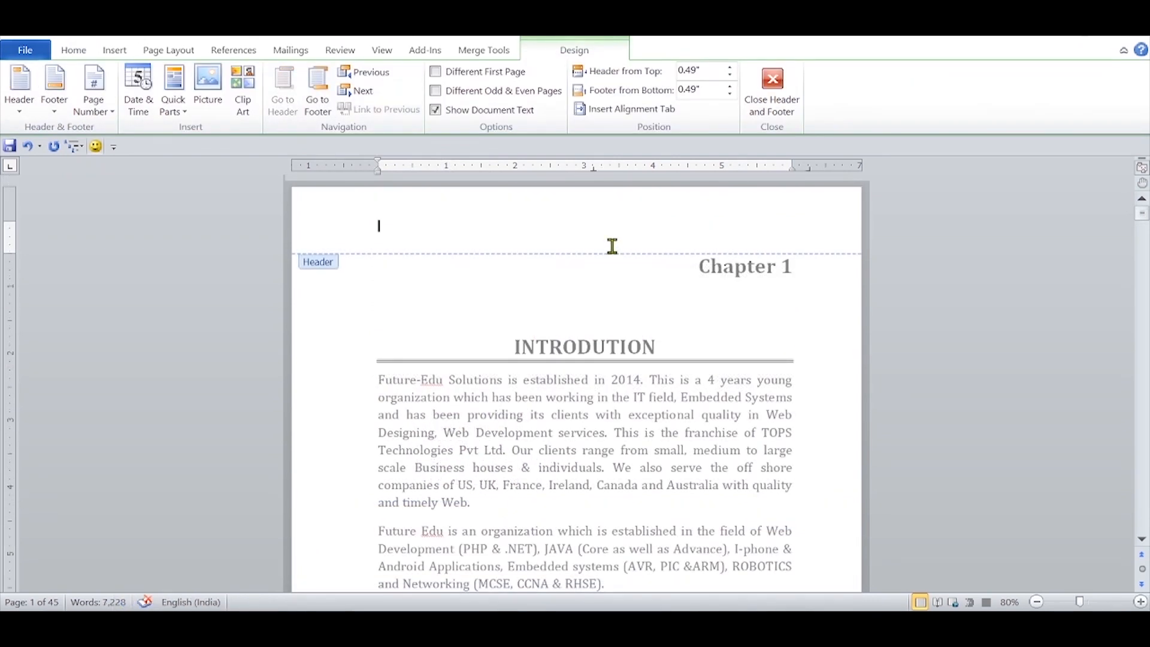
left_click(173, 111)
left_click(34, 170)
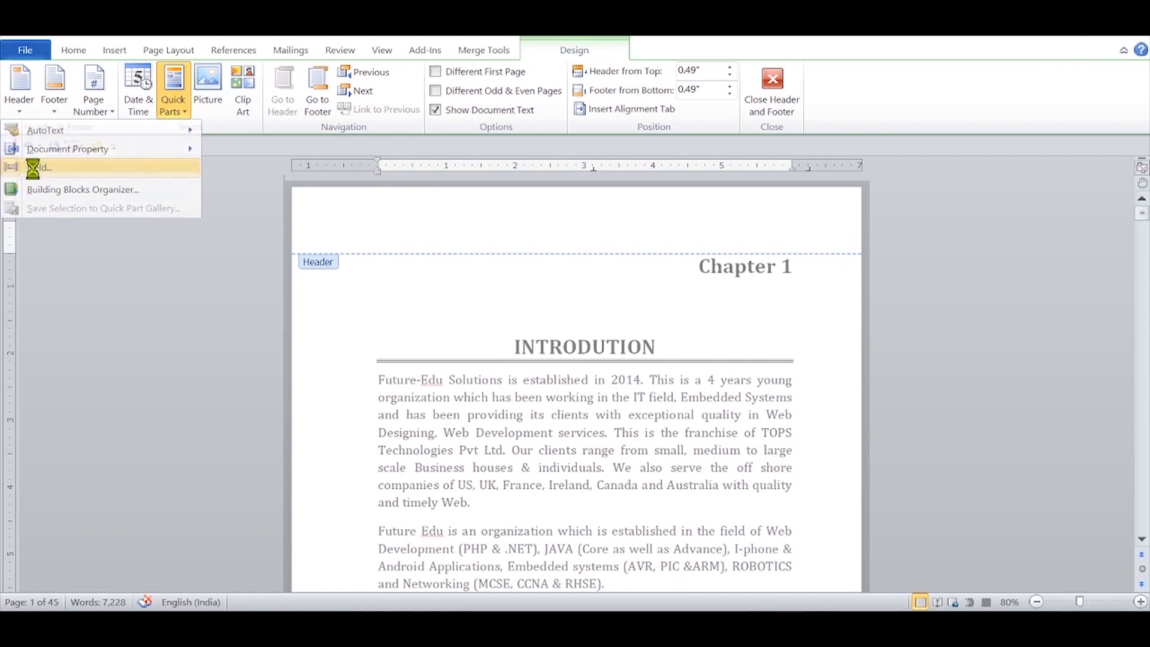
scroll(388, 256, "down", 15)
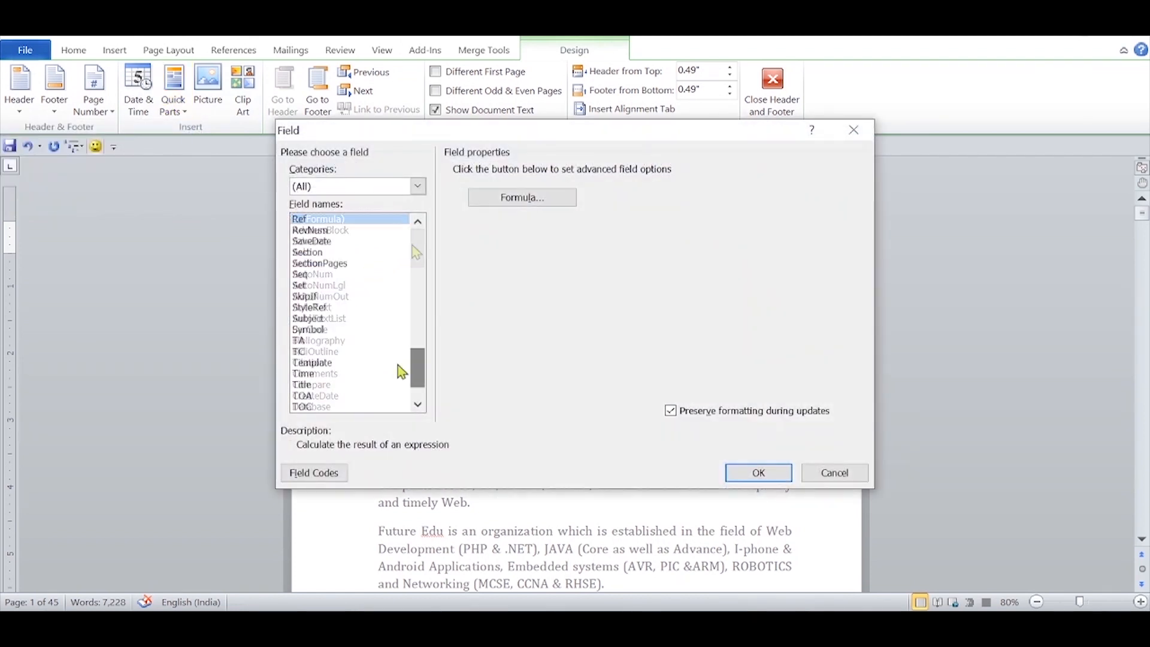
left_click(312, 308)
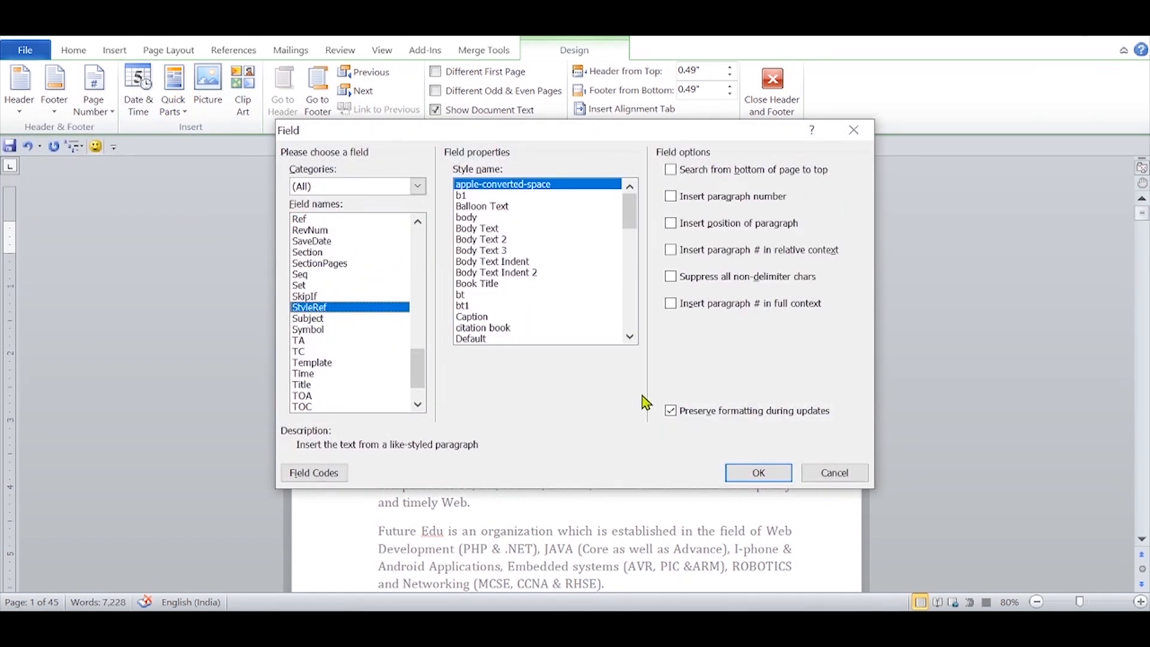
left_click_drag(636, 218, 625, 342)
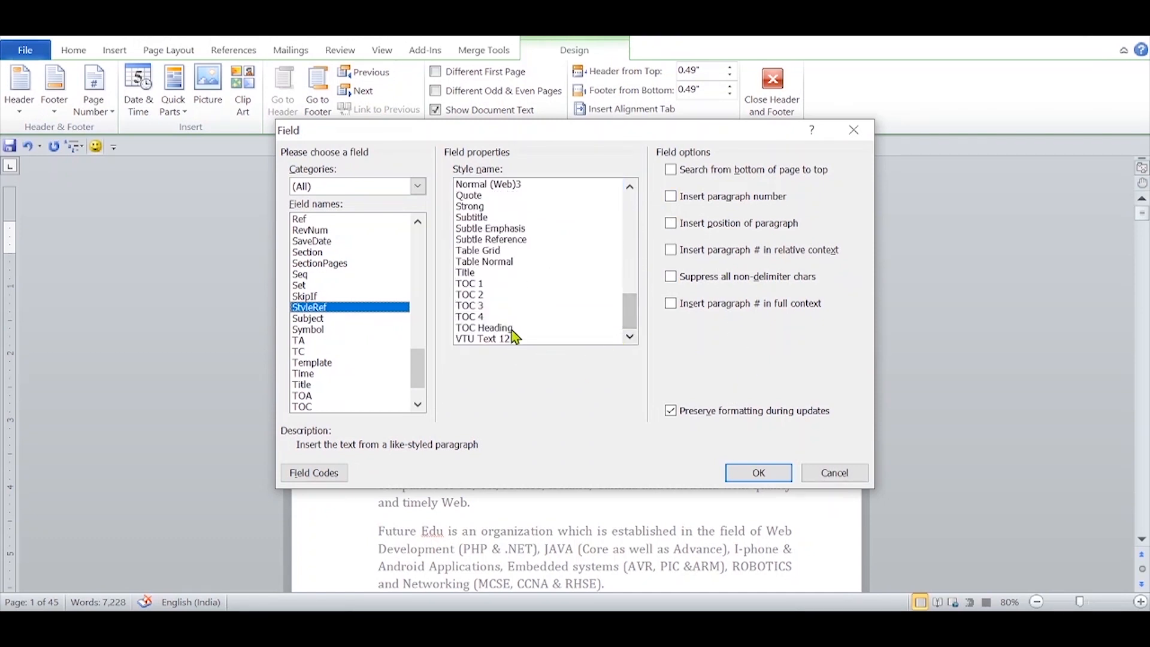
left_click(464, 275)
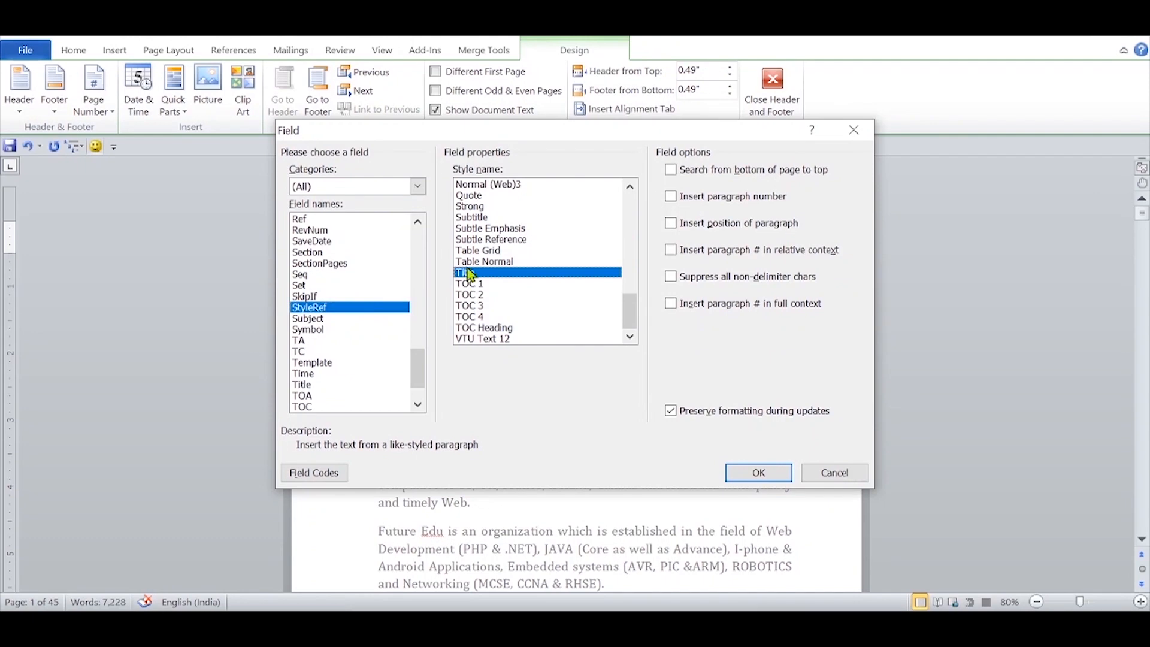
left_click(762, 474)
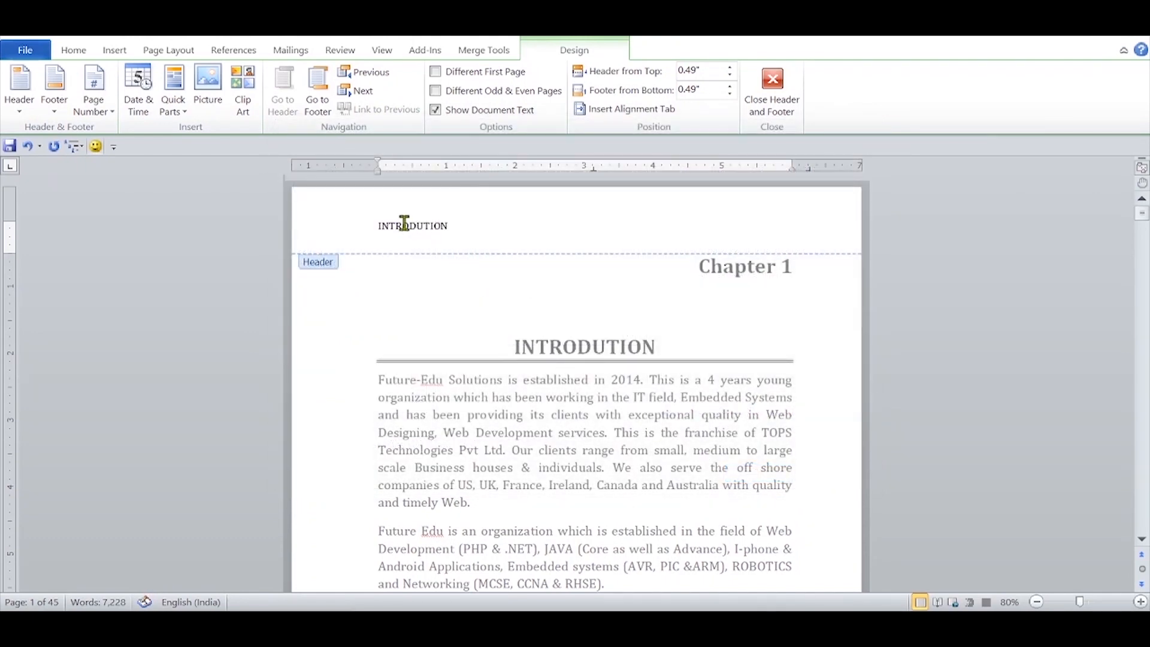
Step: Format the header field as bold 14 pt, right-align it, add a bottom border and check the header across the pages
left_click(327, 230)
key("ctrl+r")
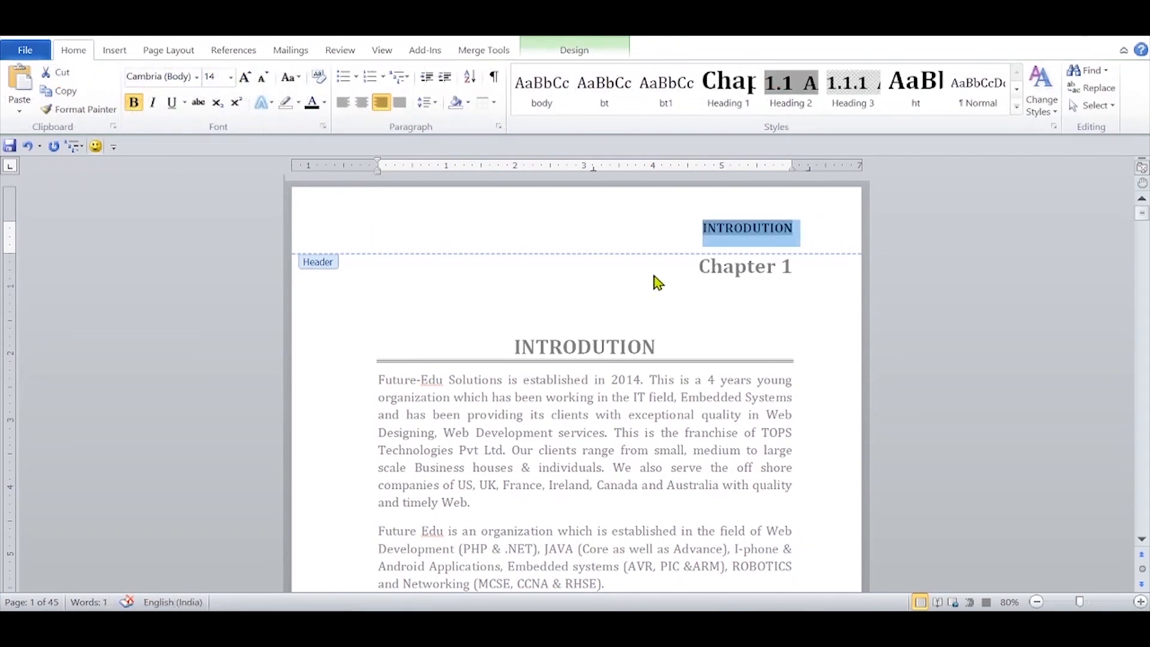
left_click(494, 103)
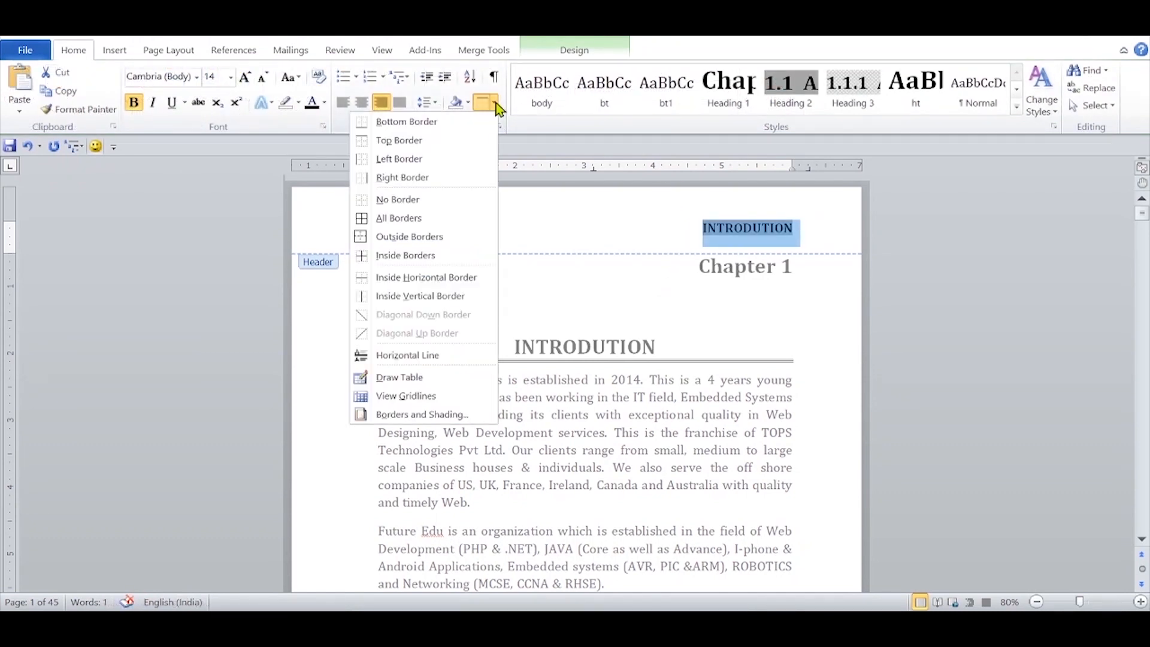
left_click(421, 123)
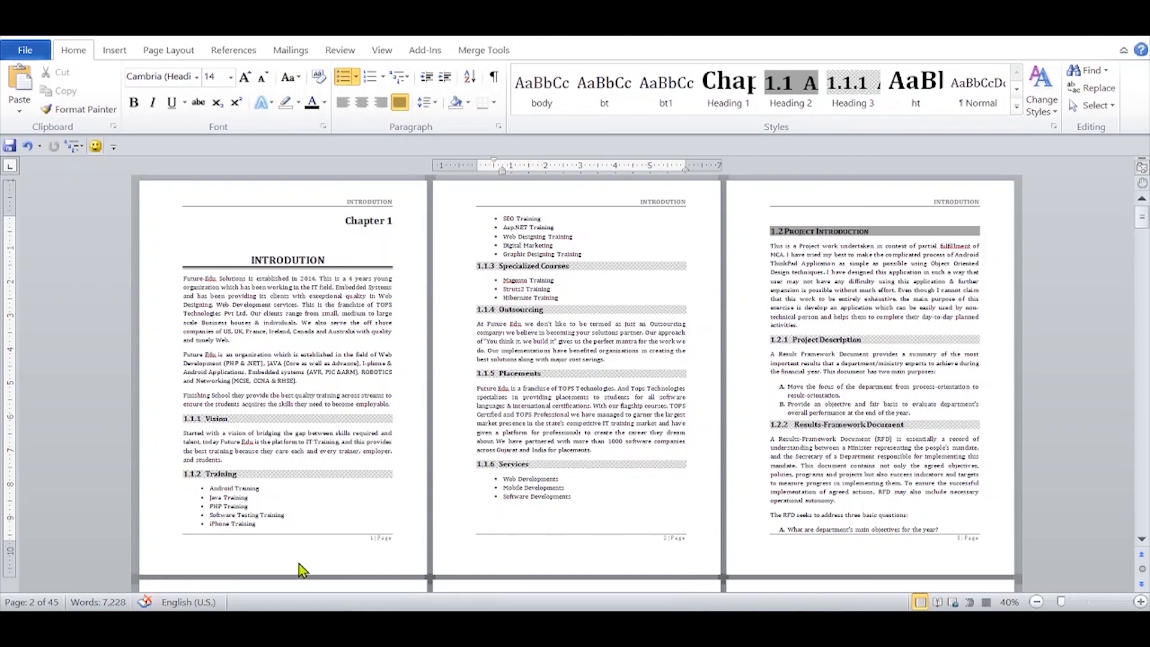
scroll(514, 516, "down", 3)
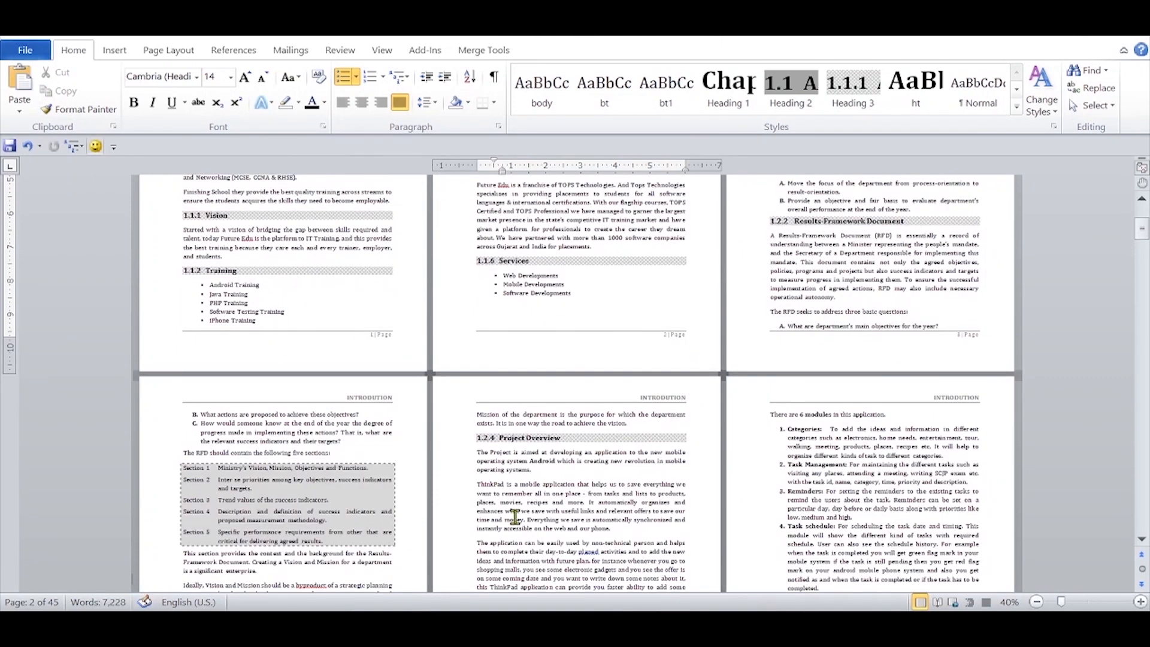
scroll(514, 517, "up", 3)
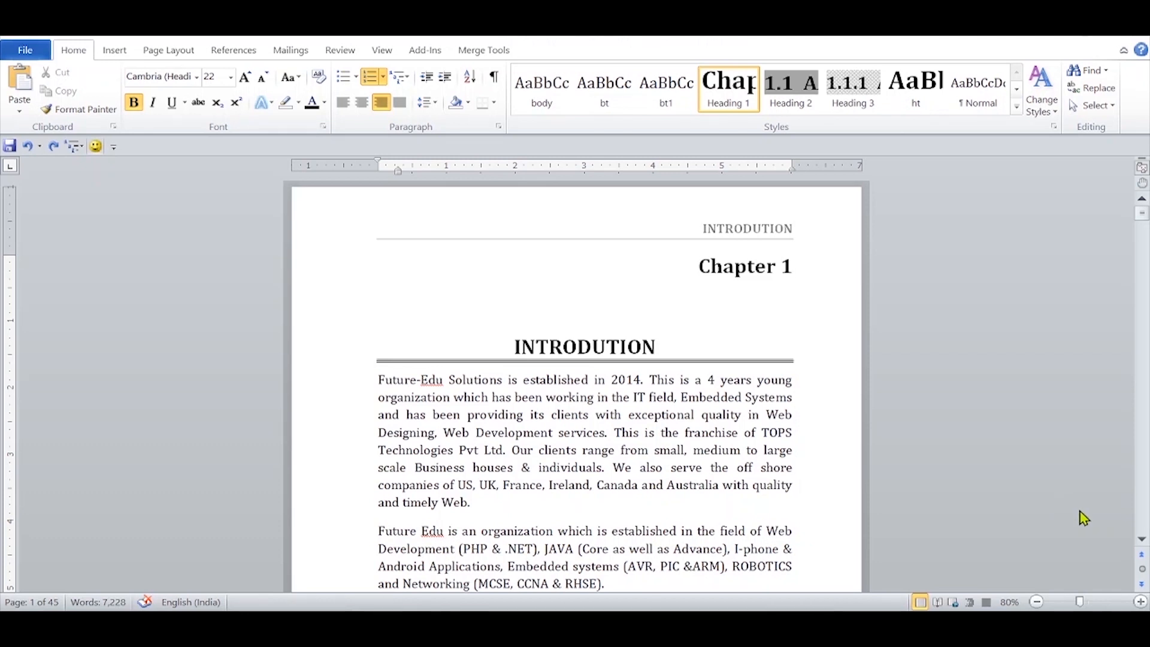
Step: Insert the built-in Automatic Table 2 table of contents before the Chapter 1 heading and inspect its Chapter 1 entry
left_click(243, 50)
left_click(24, 89)
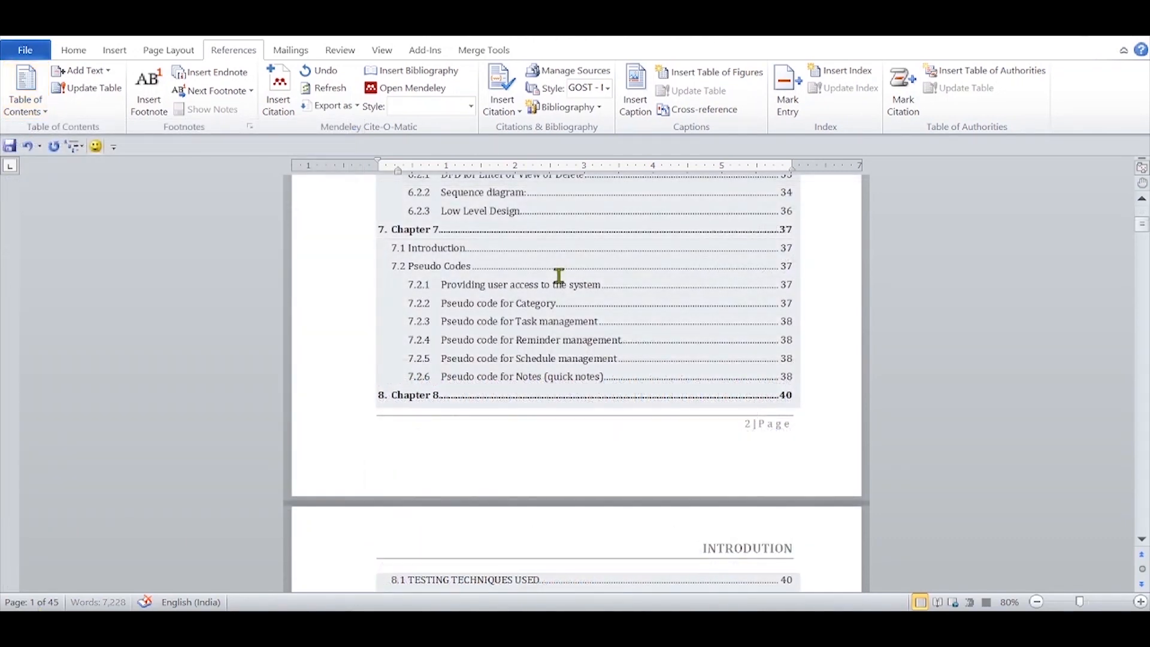
scroll(558, 276, "up", 10)
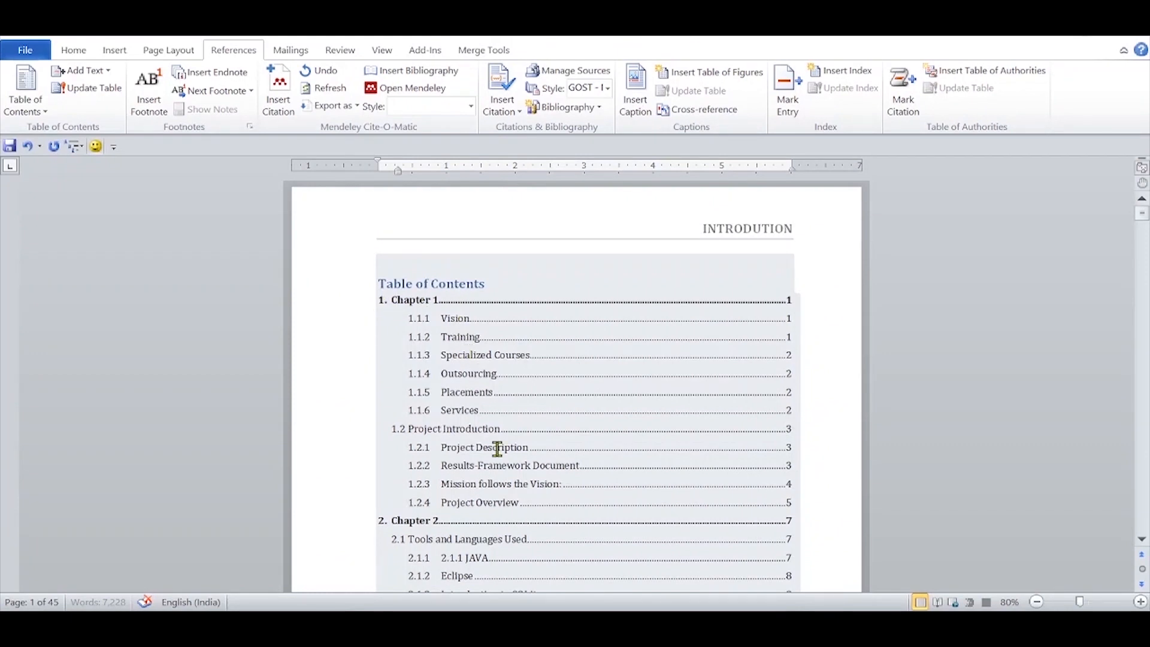
left_click(372, 304)
left_click(505, 304)
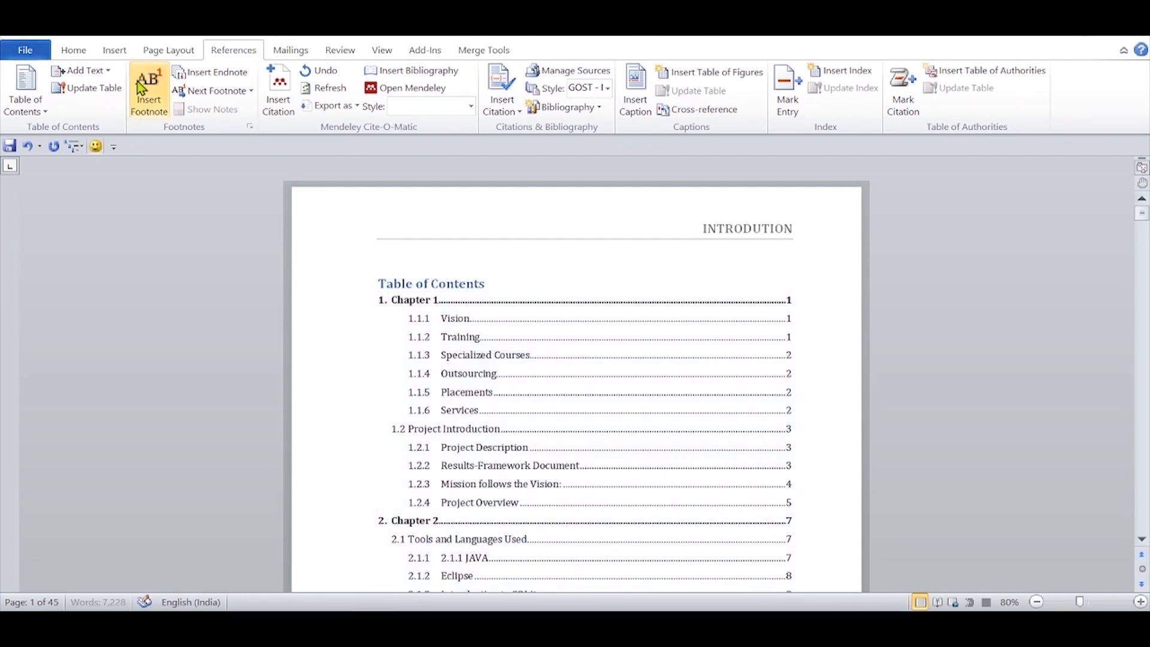
Step: Remove the automatic table of contents from the start of the report
left_click(22, 96)
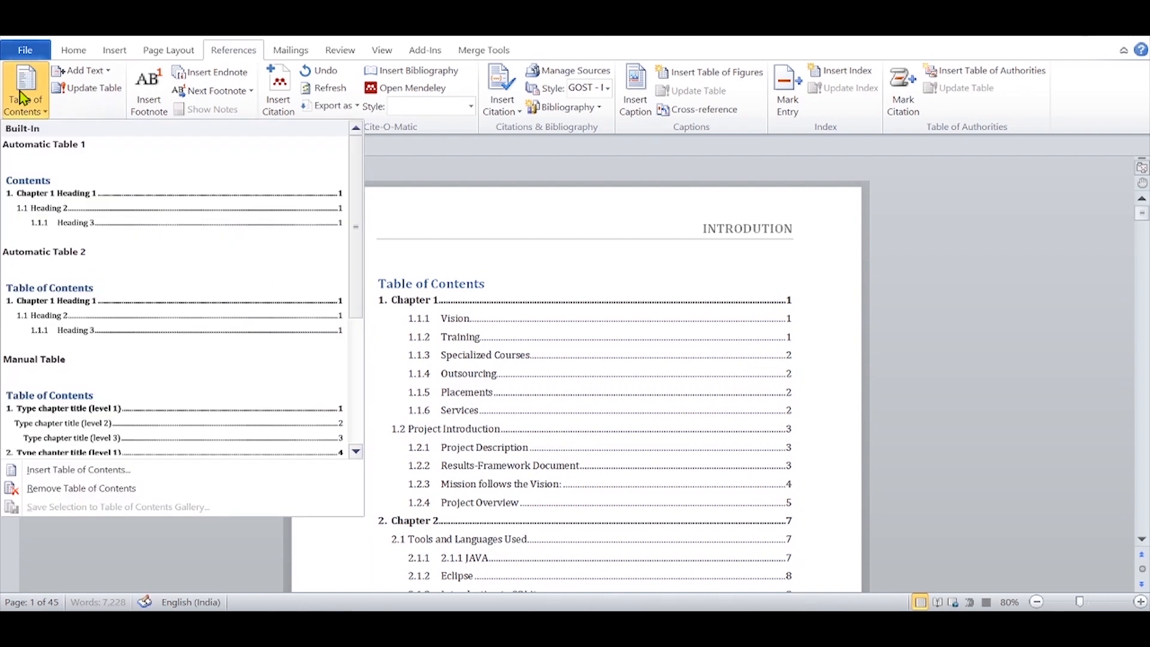
left_click(58, 490)
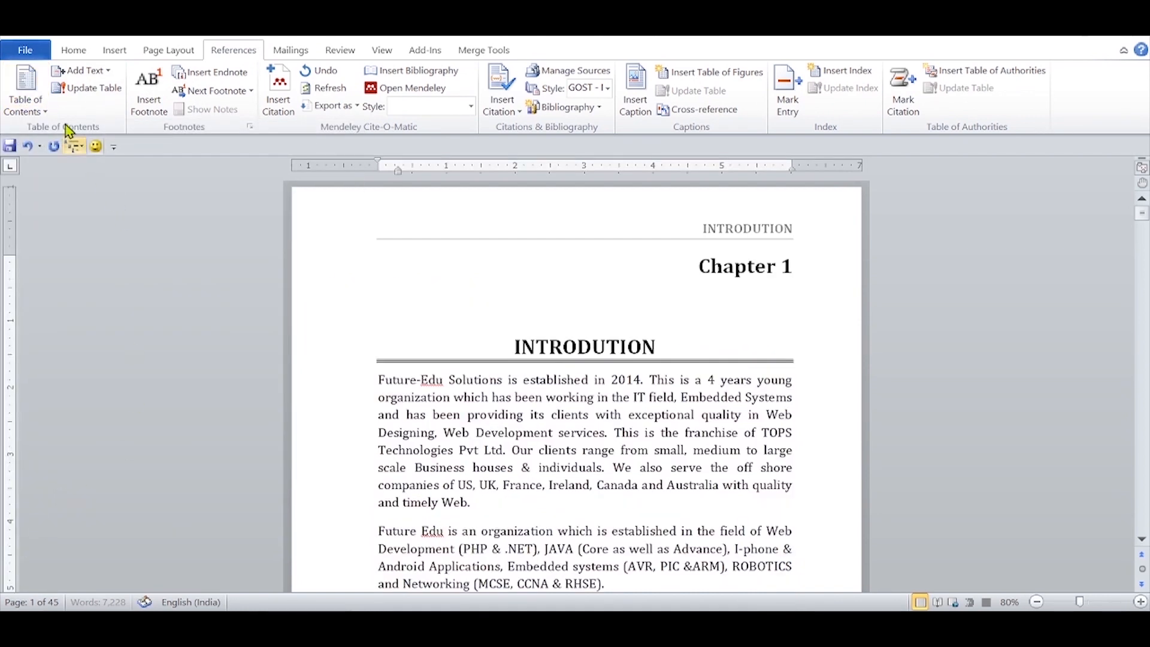
Step: Configure a custom table of contents that leaves out Heading 1 and assigns TOC level 1 to the Title style
left_click(25, 99)
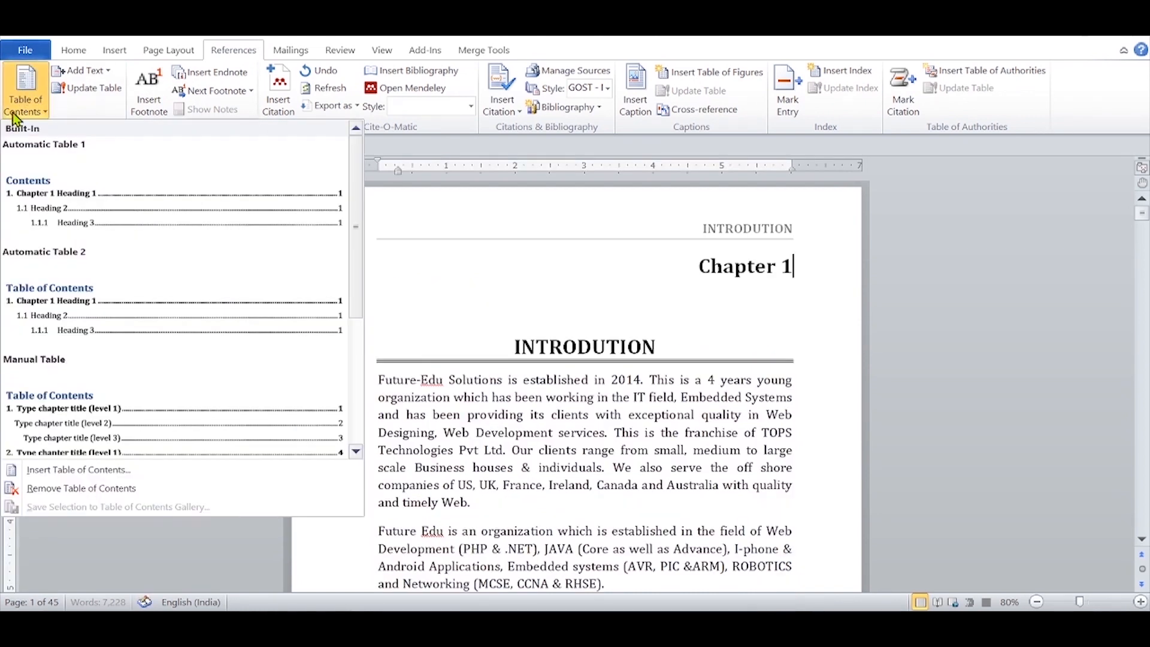
left_click(43, 474)
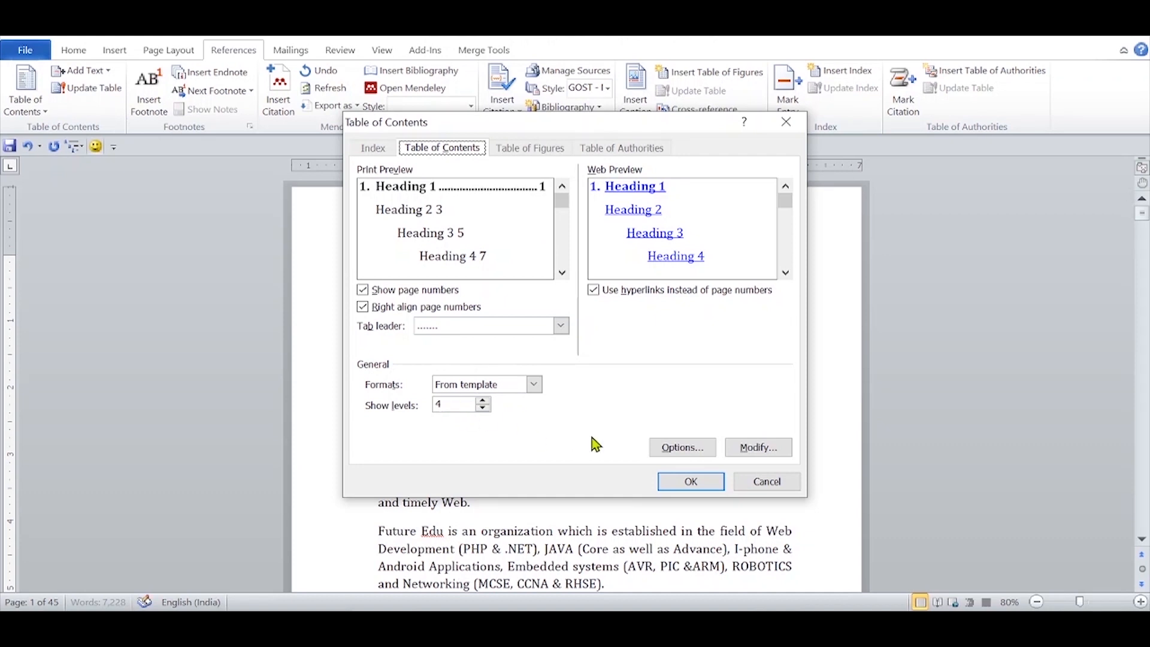
left_click(679, 457)
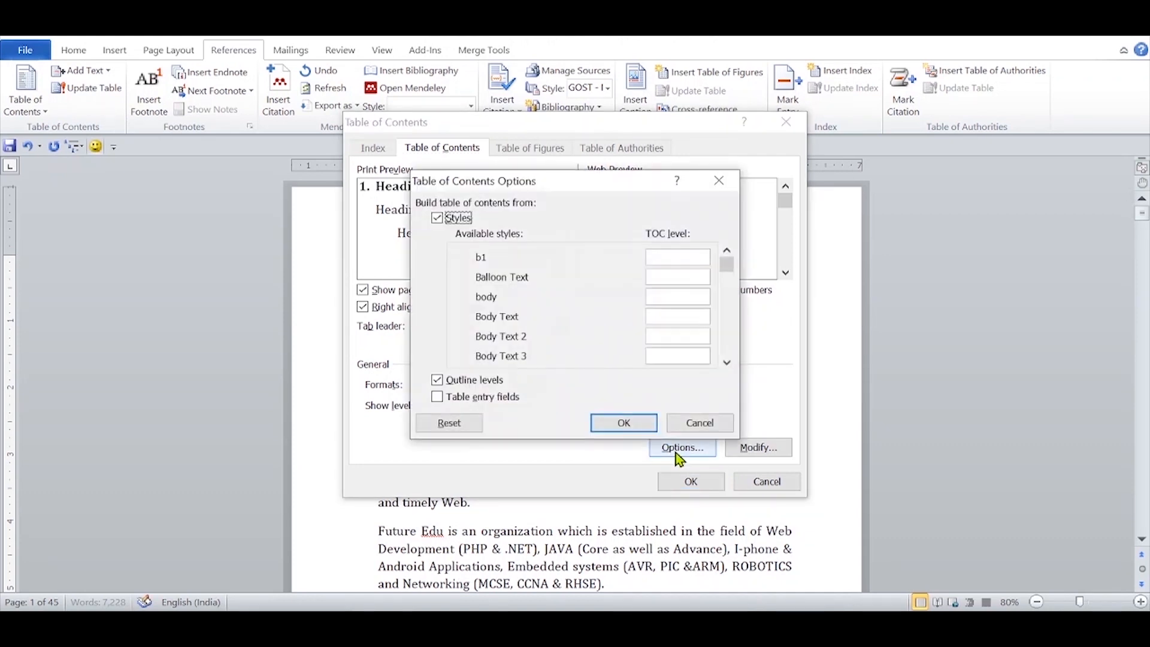
left_click(727, 362)
left_click(726, 362)
left_click(727, 362)
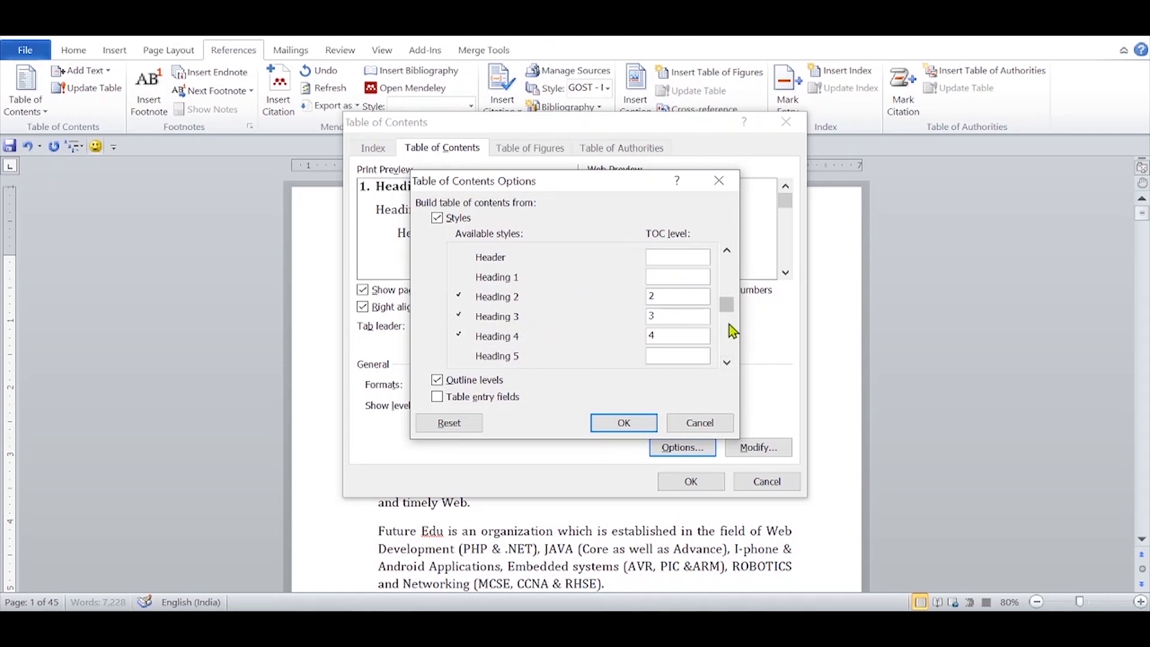
left_click_drag(732, 305, 728, 346)
left_click(656, 318)
type("1")
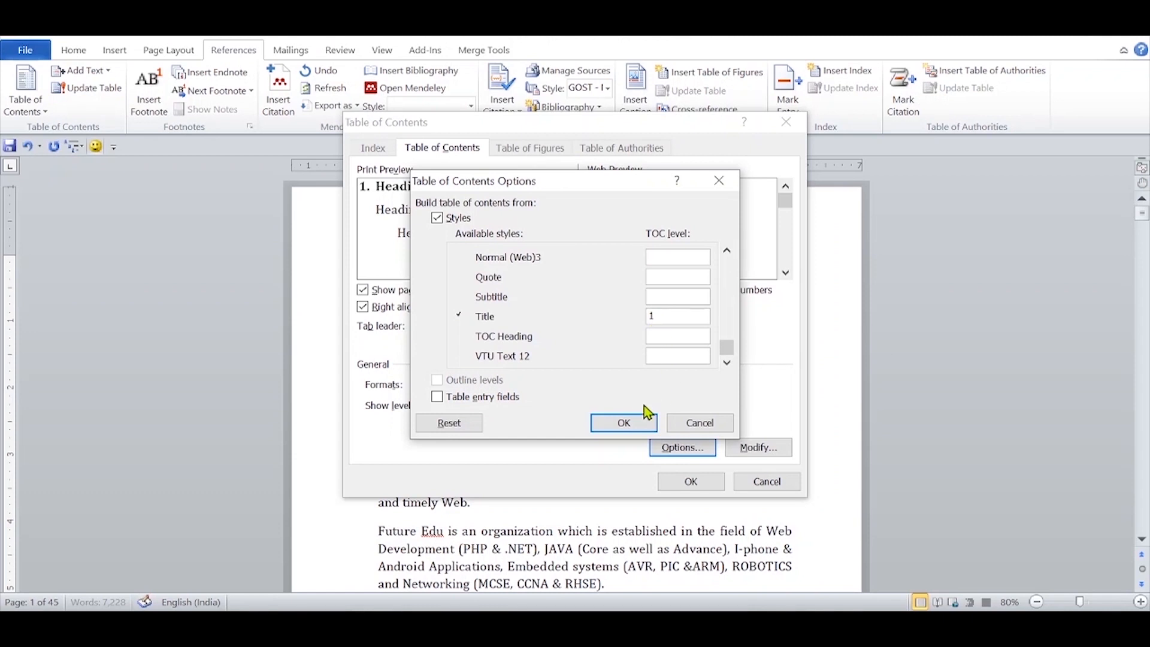
left_click(635, 422)
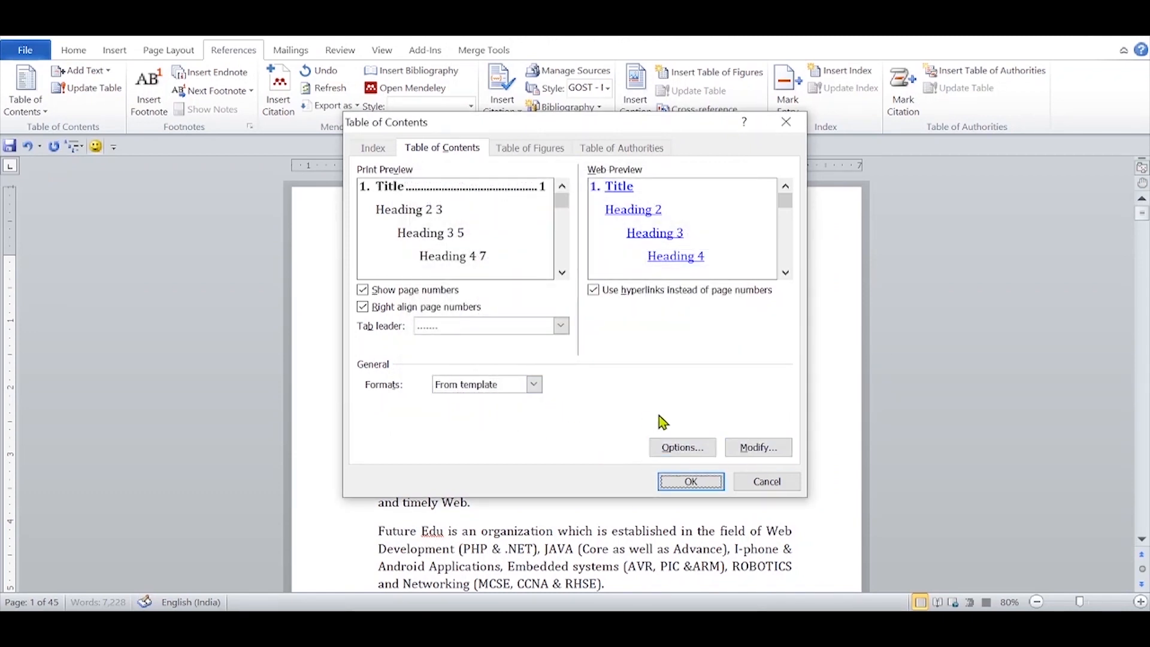
Step: Insert the custom table of contents before the Chapter 1 heading and review its entries
left_click(674, 477)
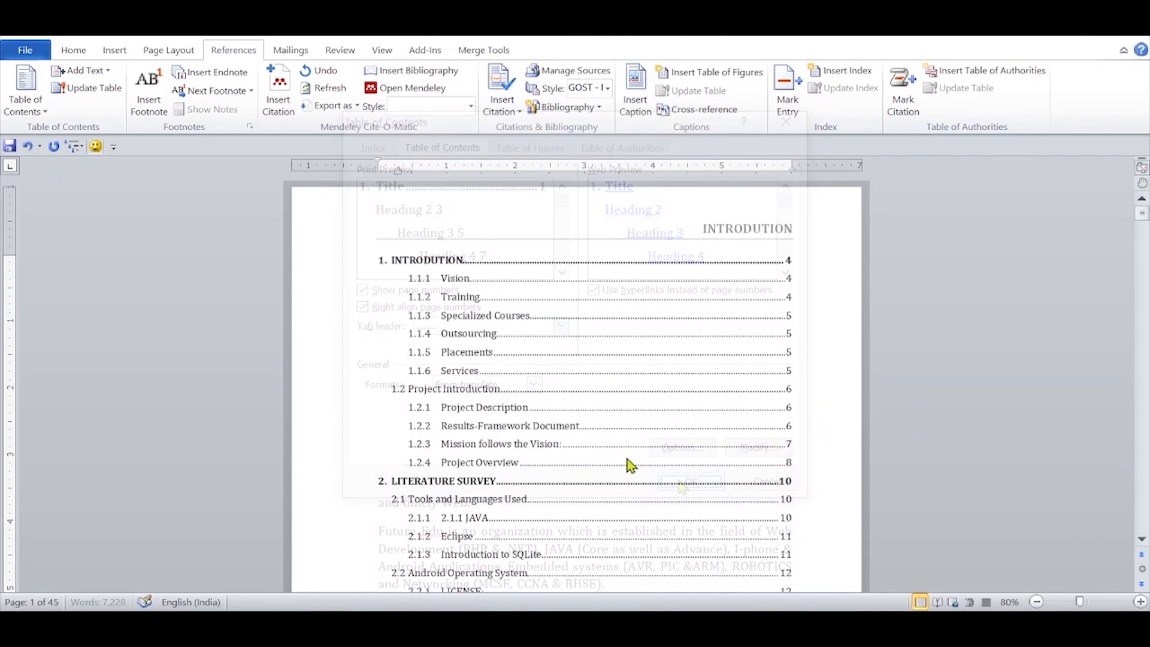
scroll(629, 462, "up", 20)
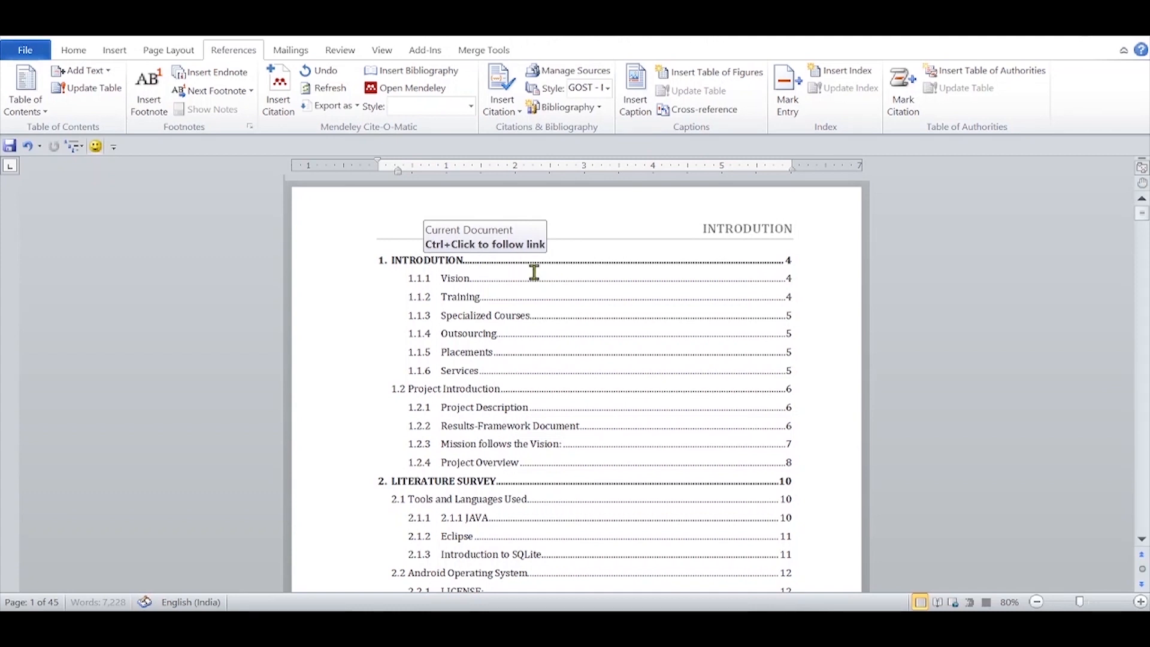
scroll(626, 379, "up", 6)
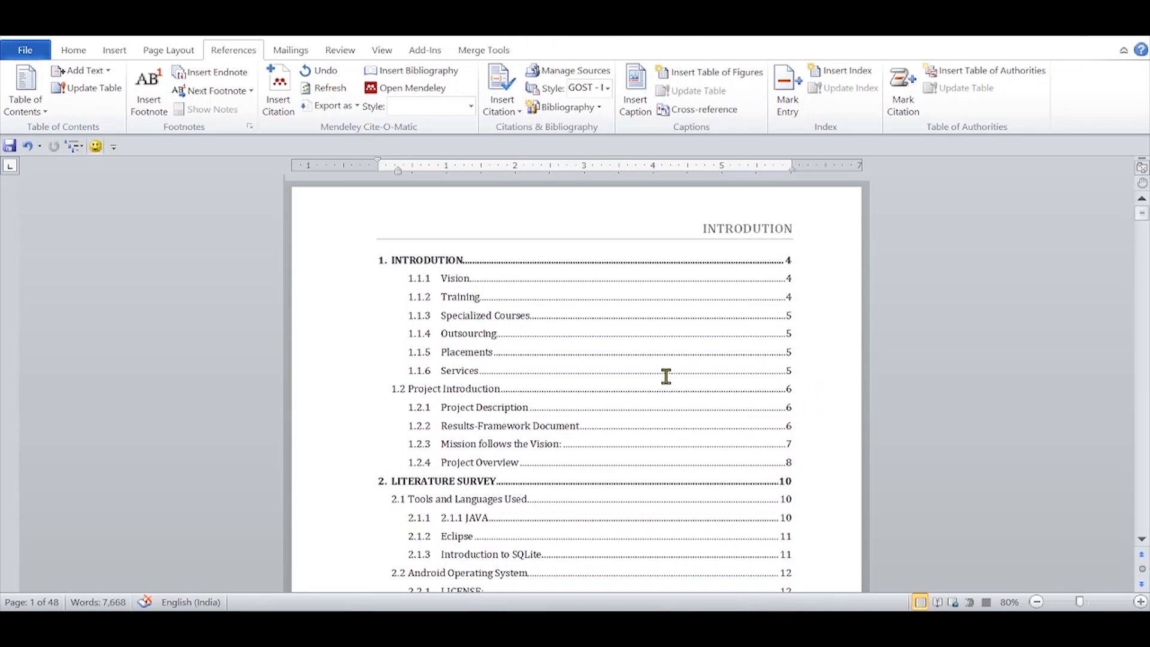
Step: Update the entire table of contents from its field options, not only its page numbers
left_click(371, 391)
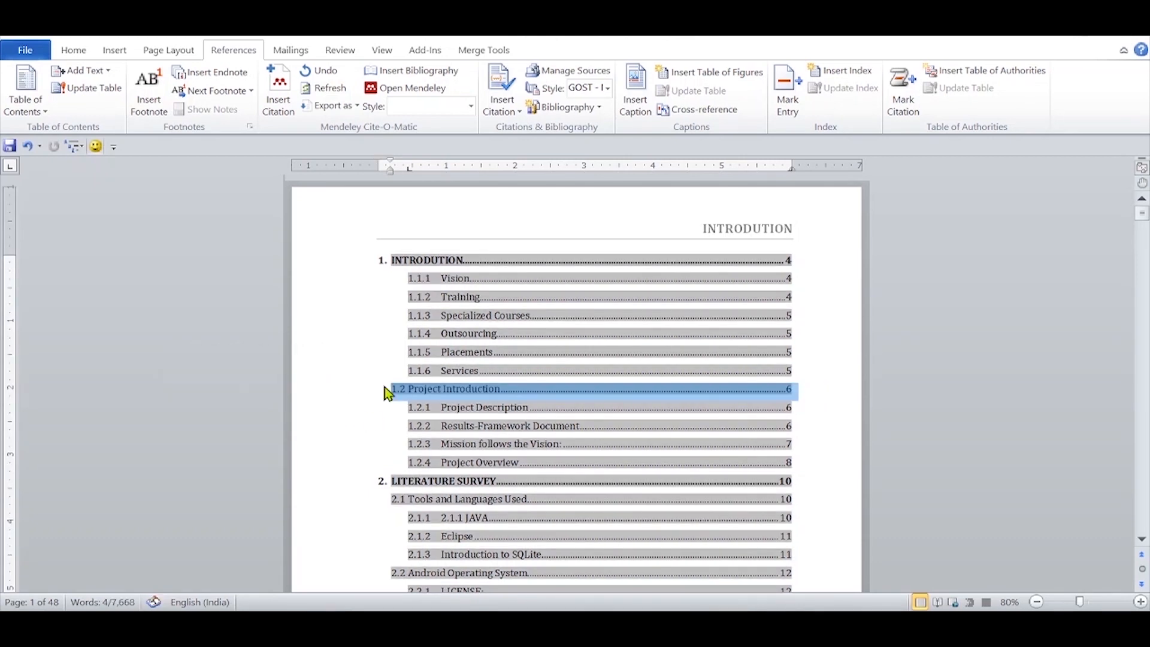
right_click(553, 398)
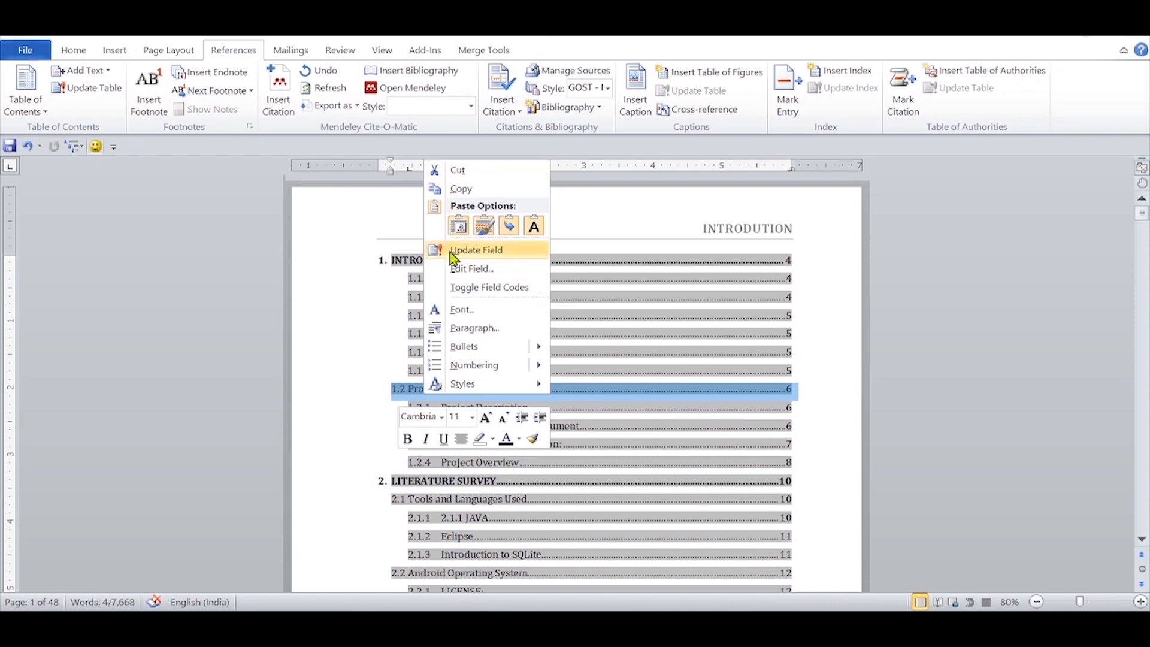
left_click(466, 253)
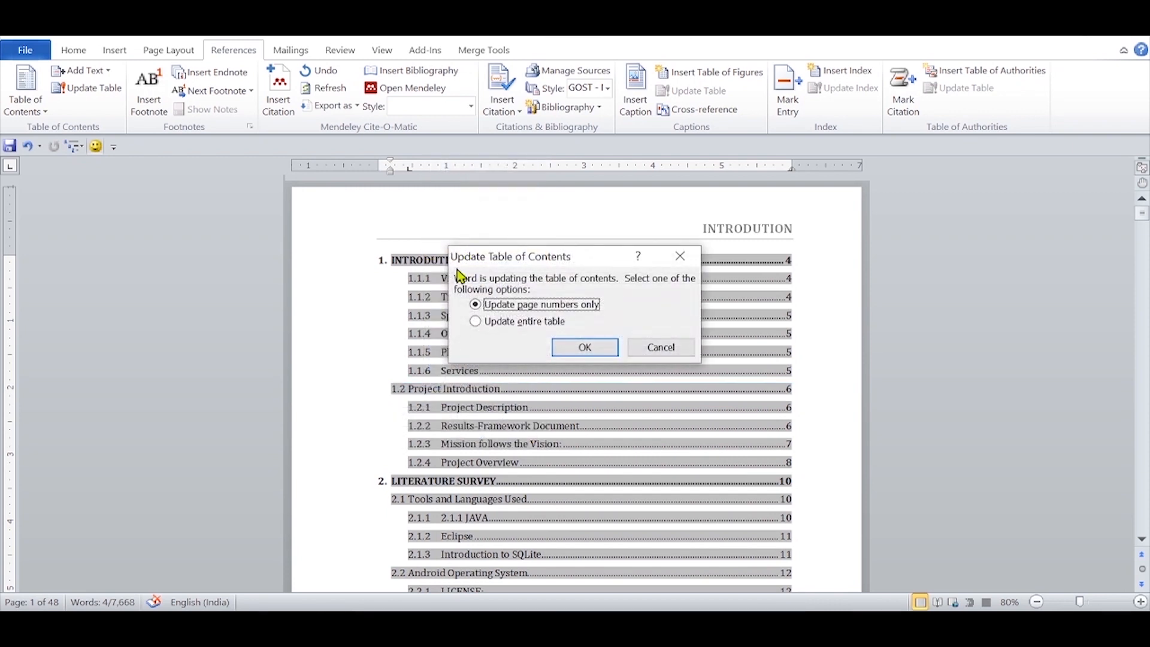
left_click(544, 324)
left_click(584, 347)
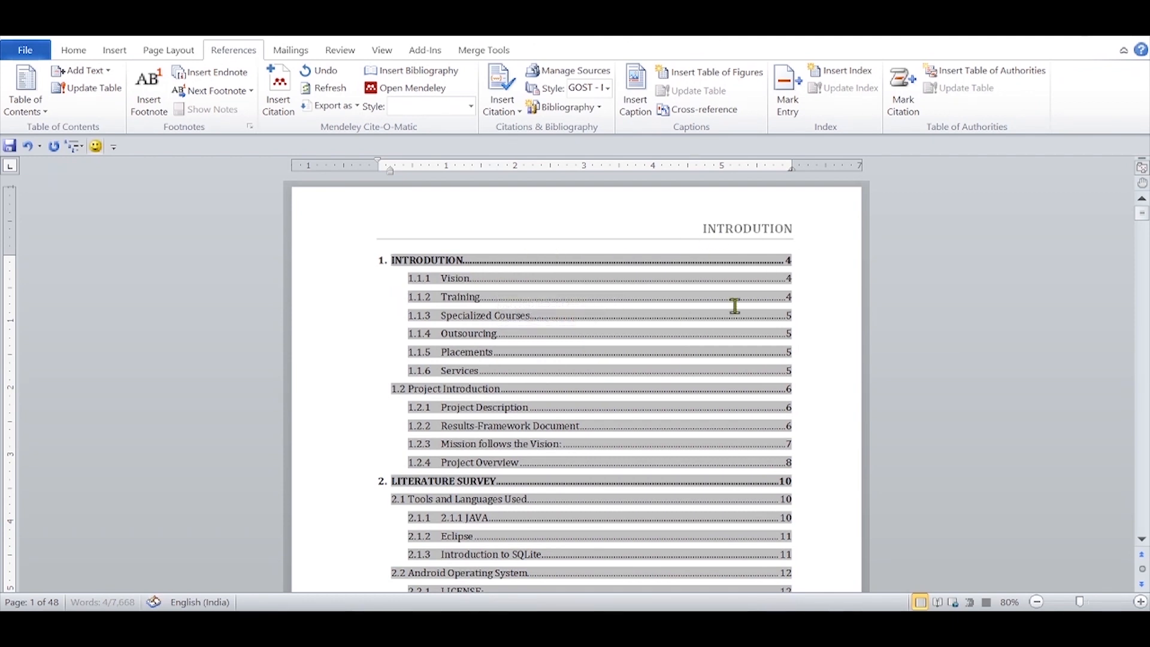
Step: Add a "Table of Contents" line above the table's first entry and apply the Title style to it
key("Return")
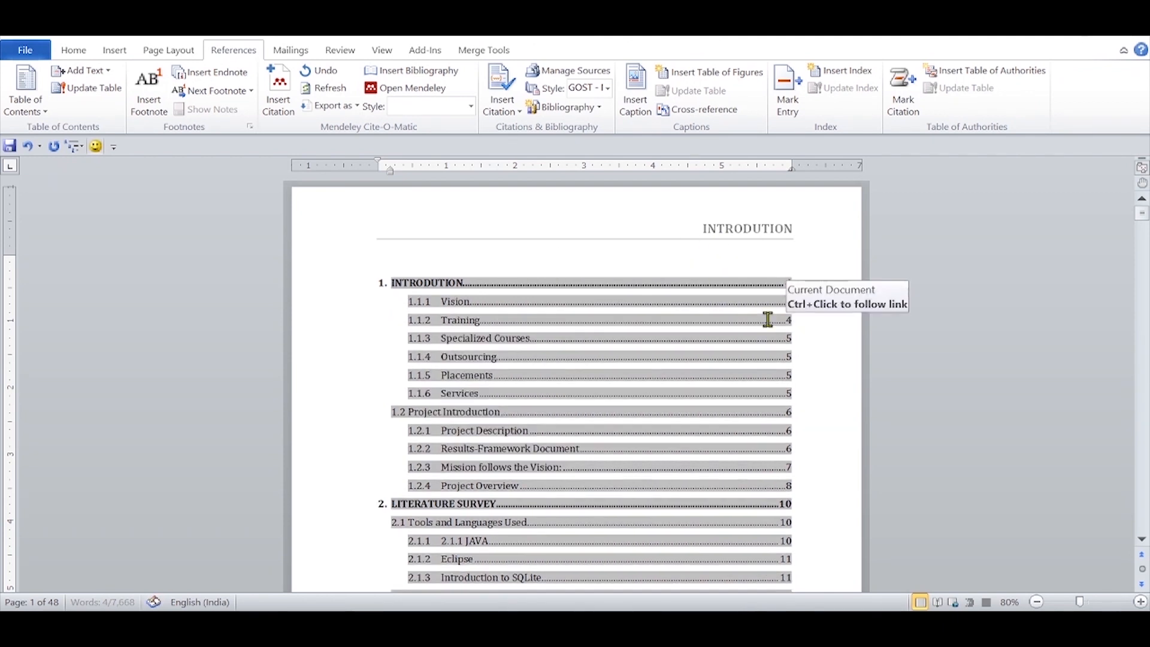
left_click(652, 258)
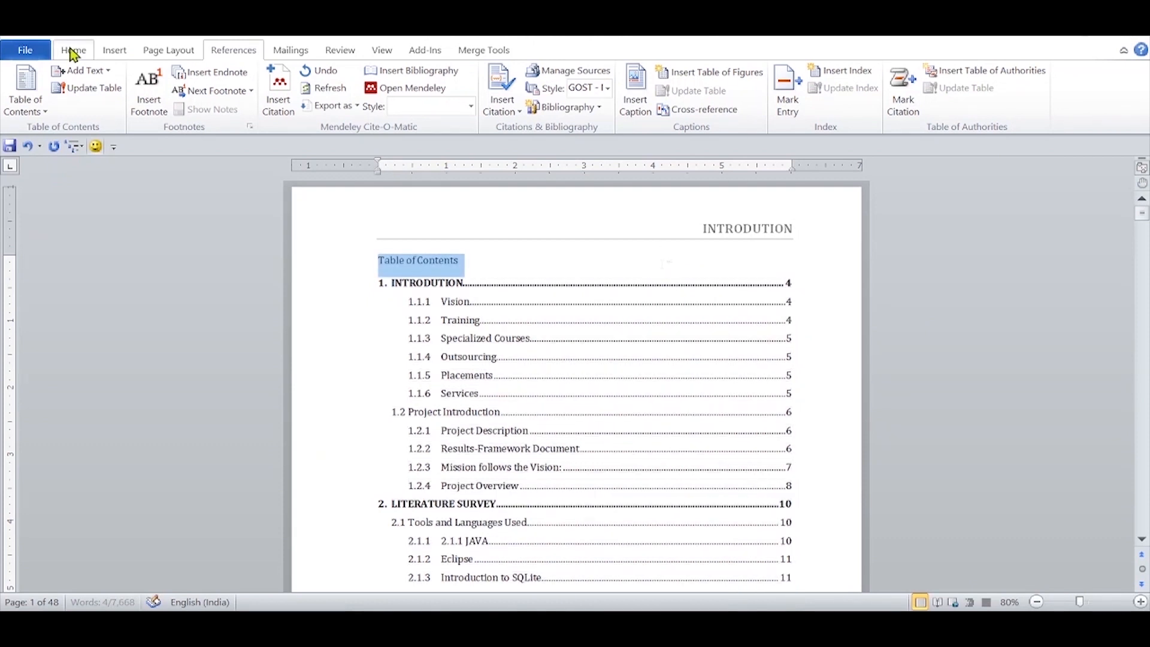
left_click(73, 50)
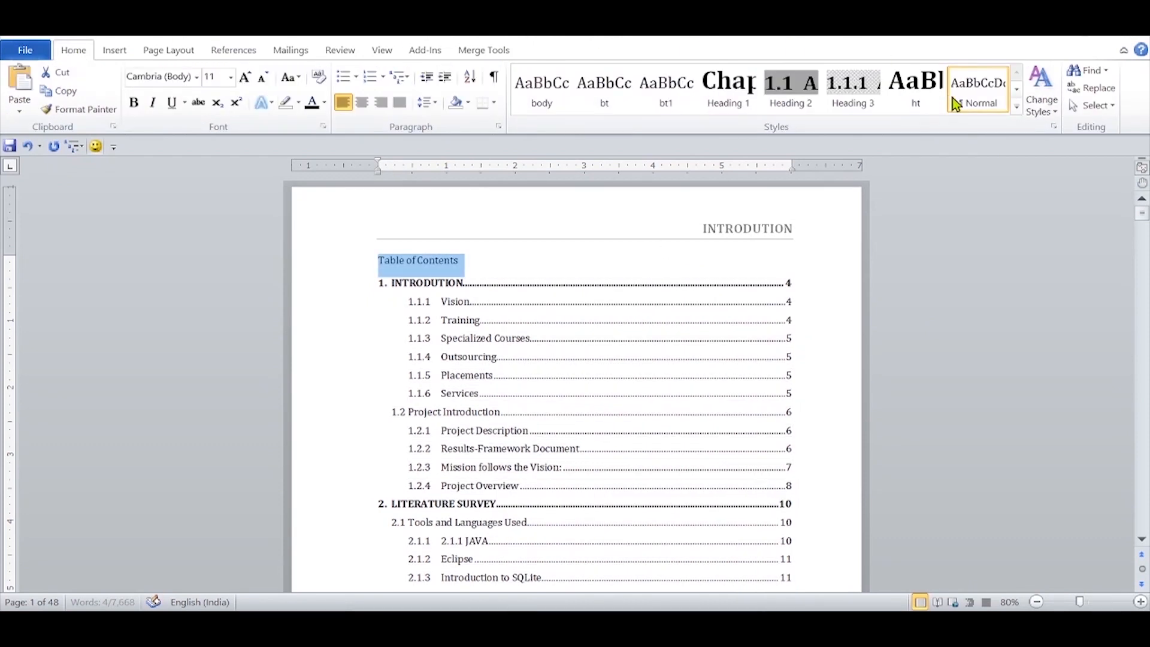
left_click(1016, 108)
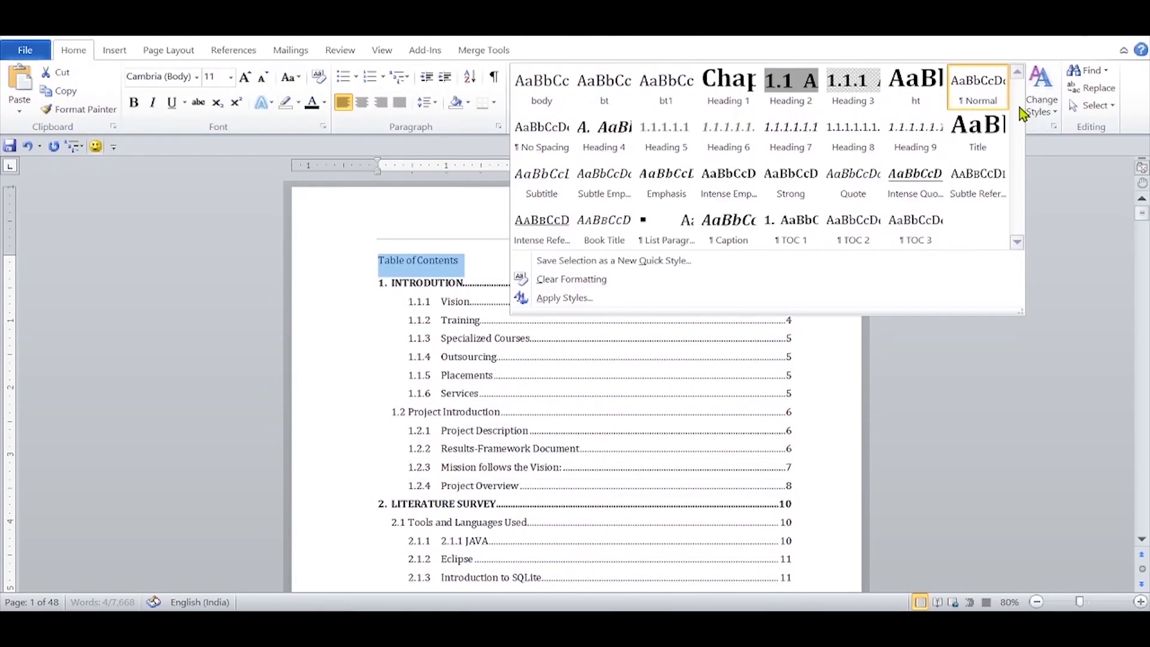
left_click(980, 137)
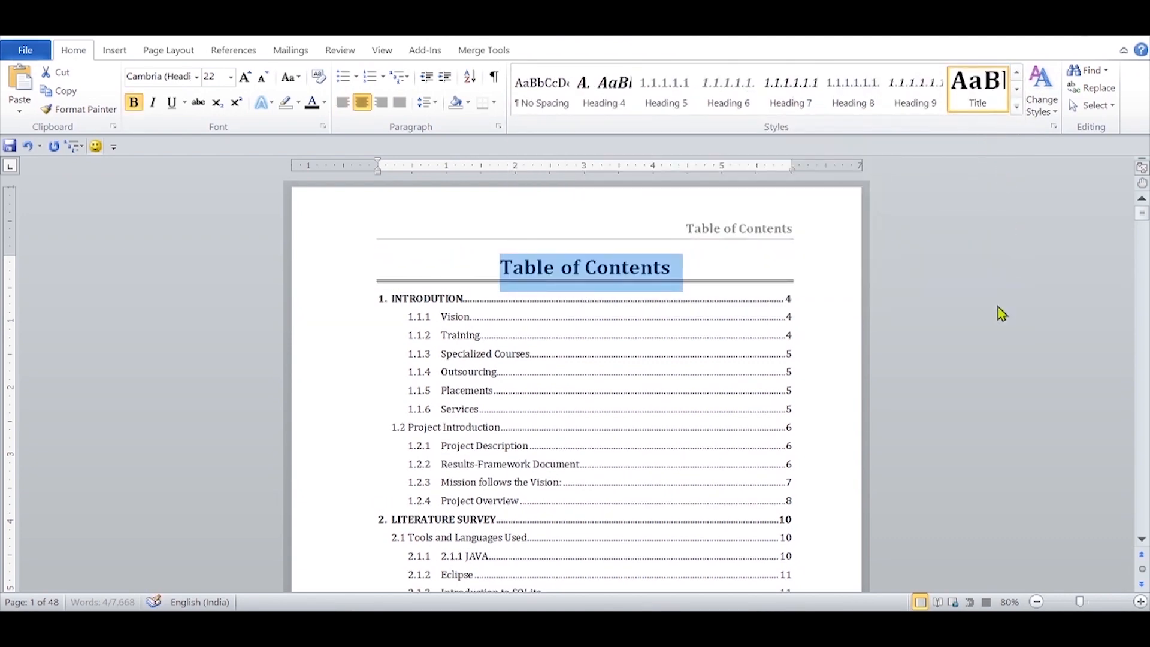
left_click(806, 402)
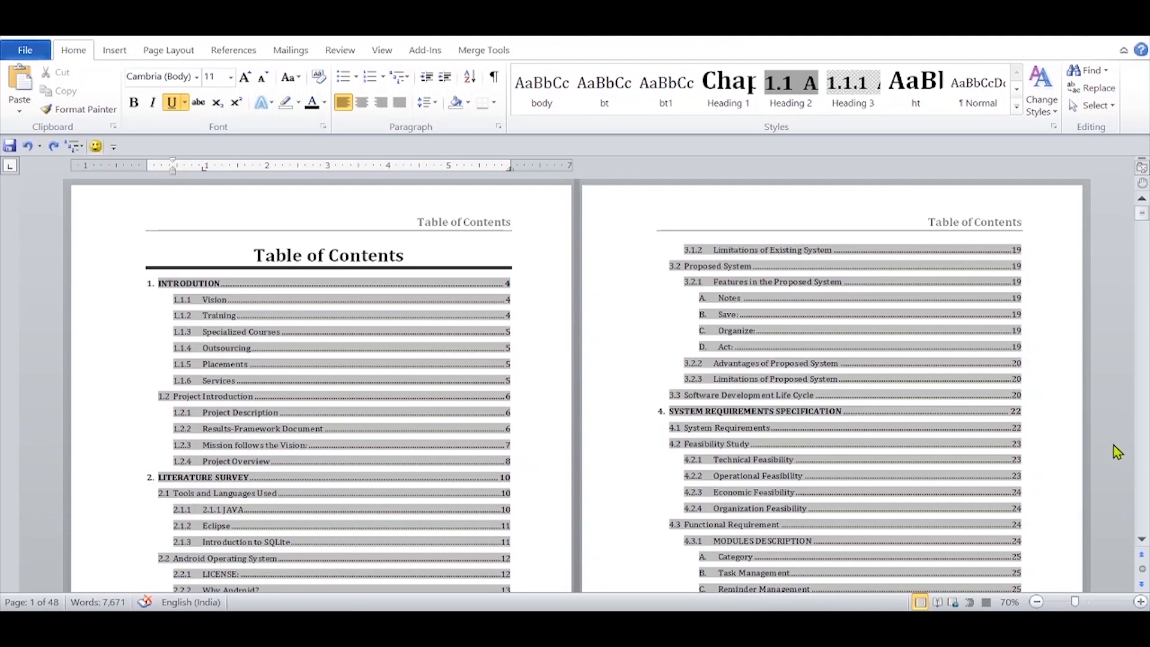
Step: Insert a Next Page section break after the last table of contents entry and delete the extra blank line before Chapter 1
scroll(1103, 510, "down", 10)
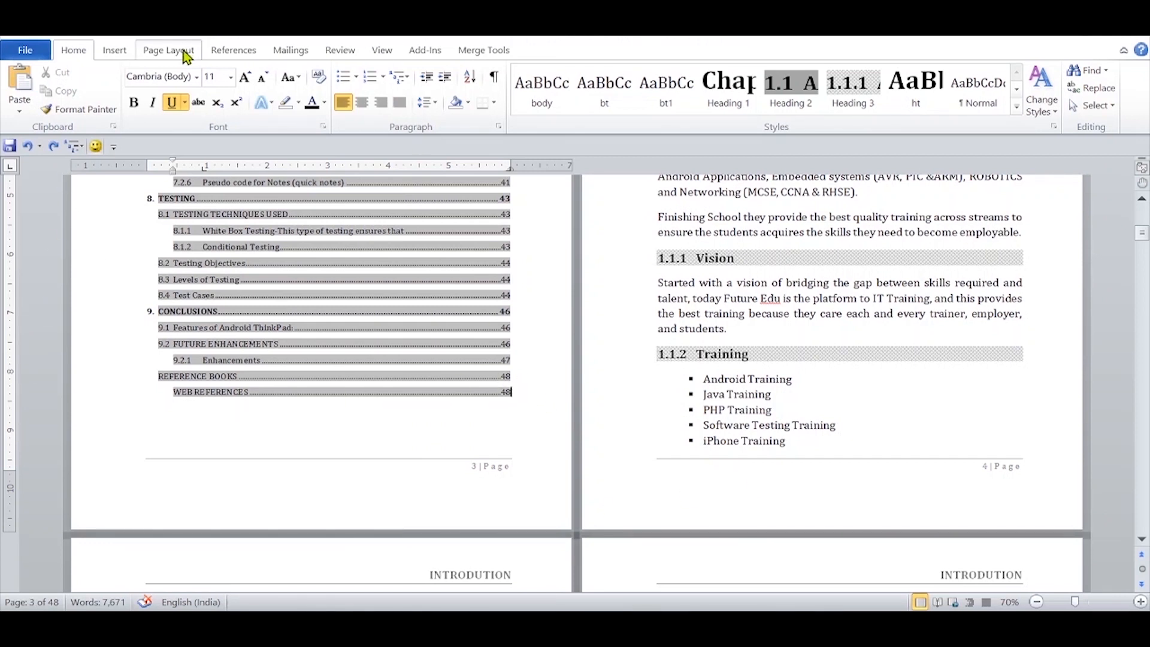
left_click(185, 52)
left_click(286, 70)
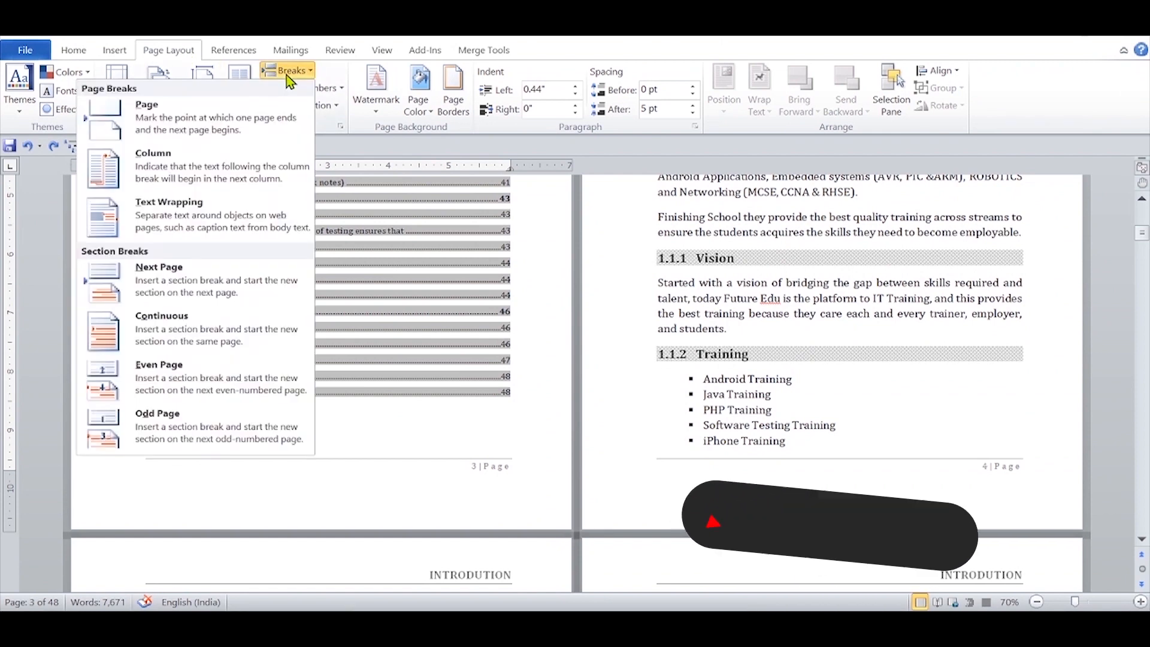
left_click(156, 267)
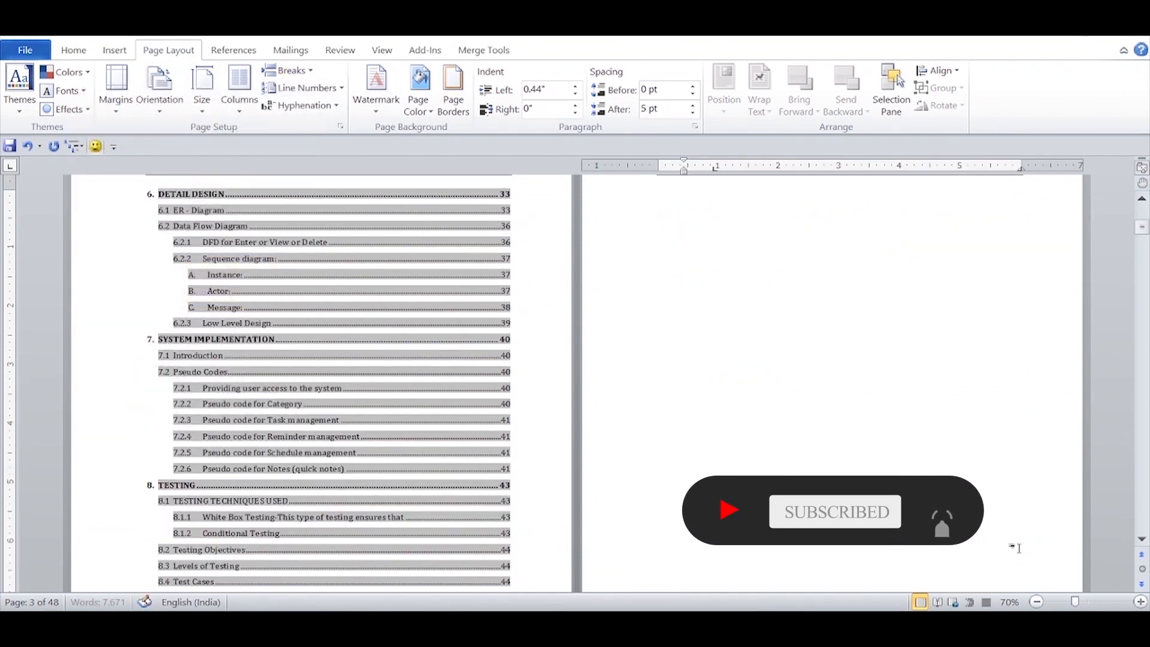
key("Delete")
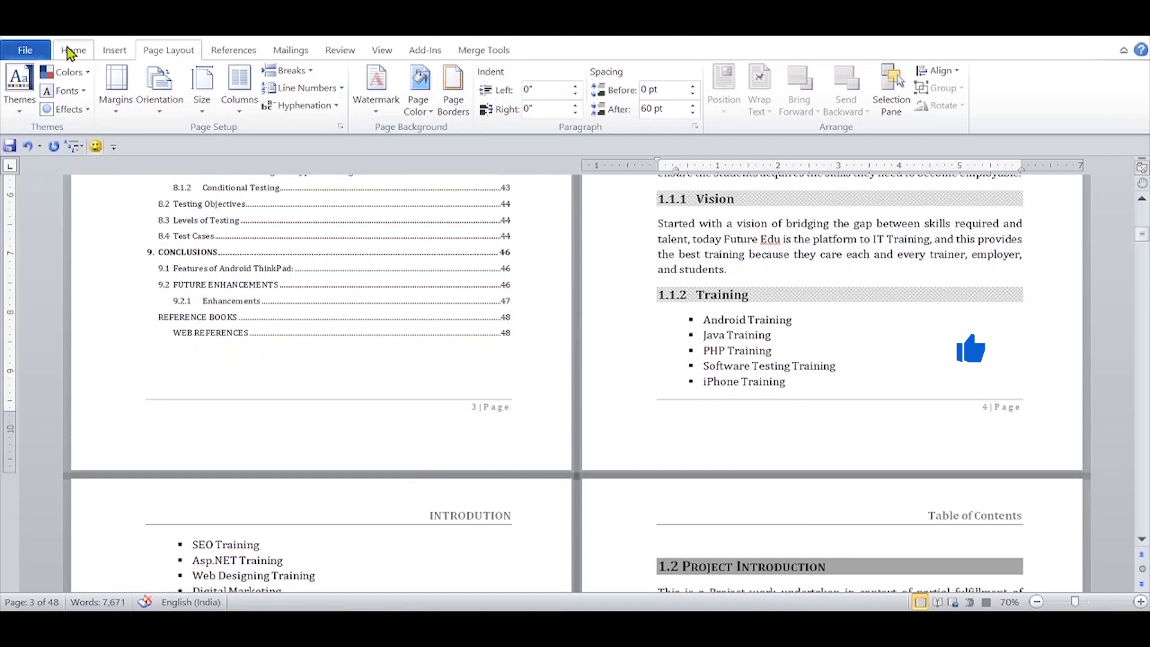
Step: Show the formatting marks to check the section break after the table of contents, and hide them again
left_click(72, 51)
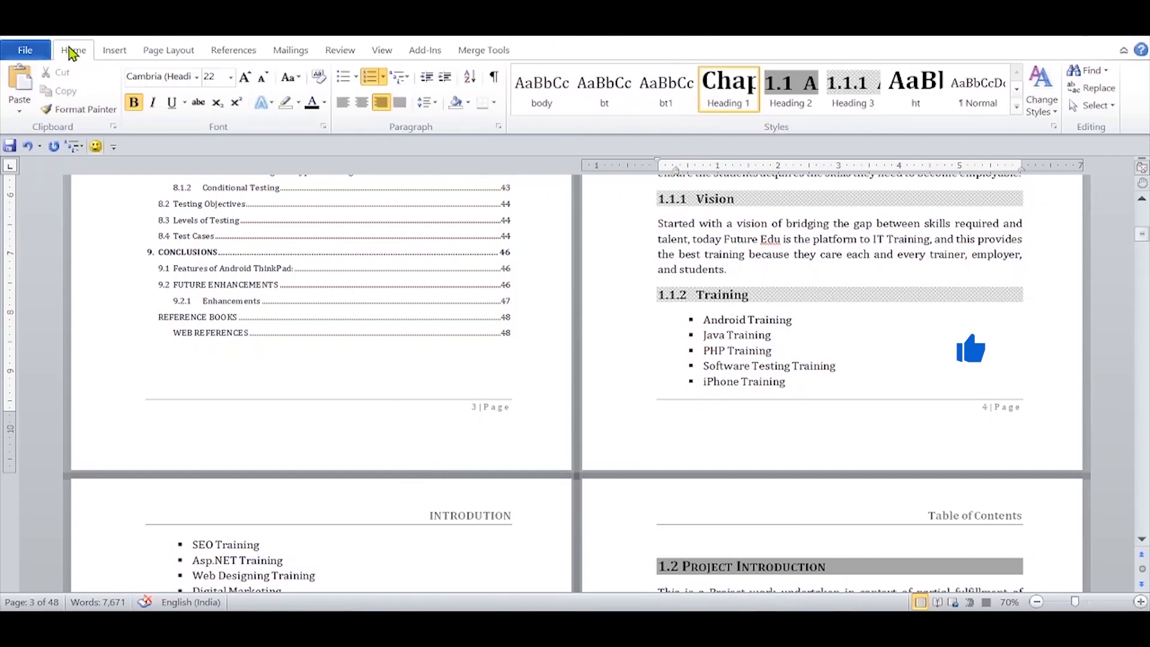
left_click(494, 78)
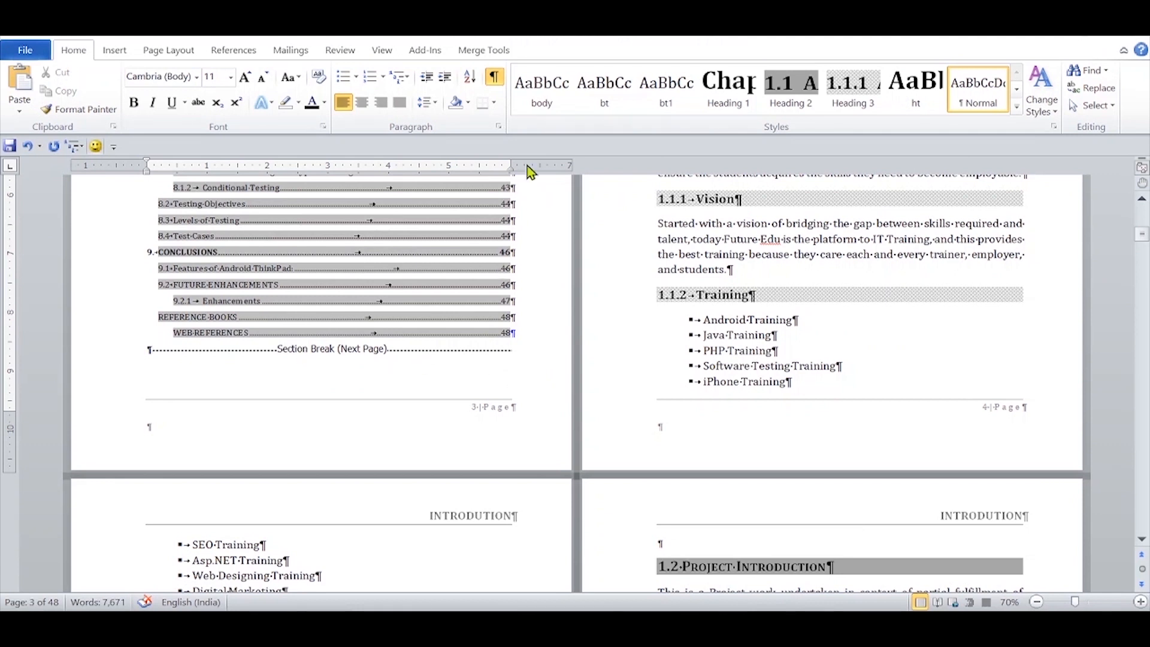
left_click(494, 80)
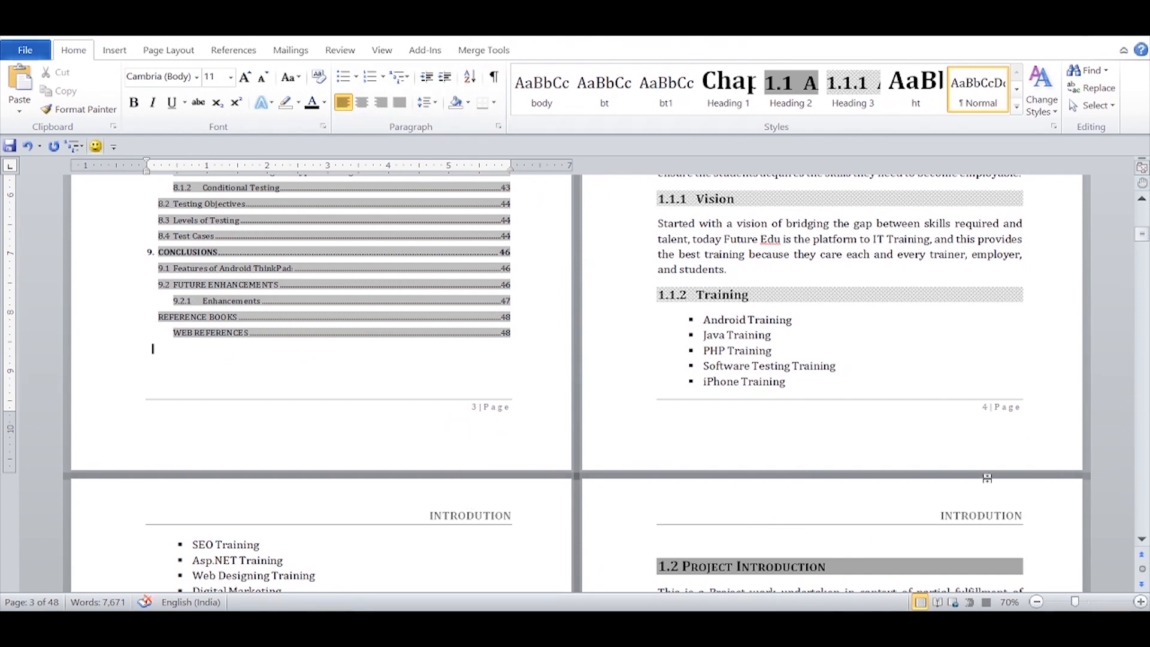
Step: Unlink the Section 2 footer from the previous section and restart its page numbering at 1
double_click(995, 413)
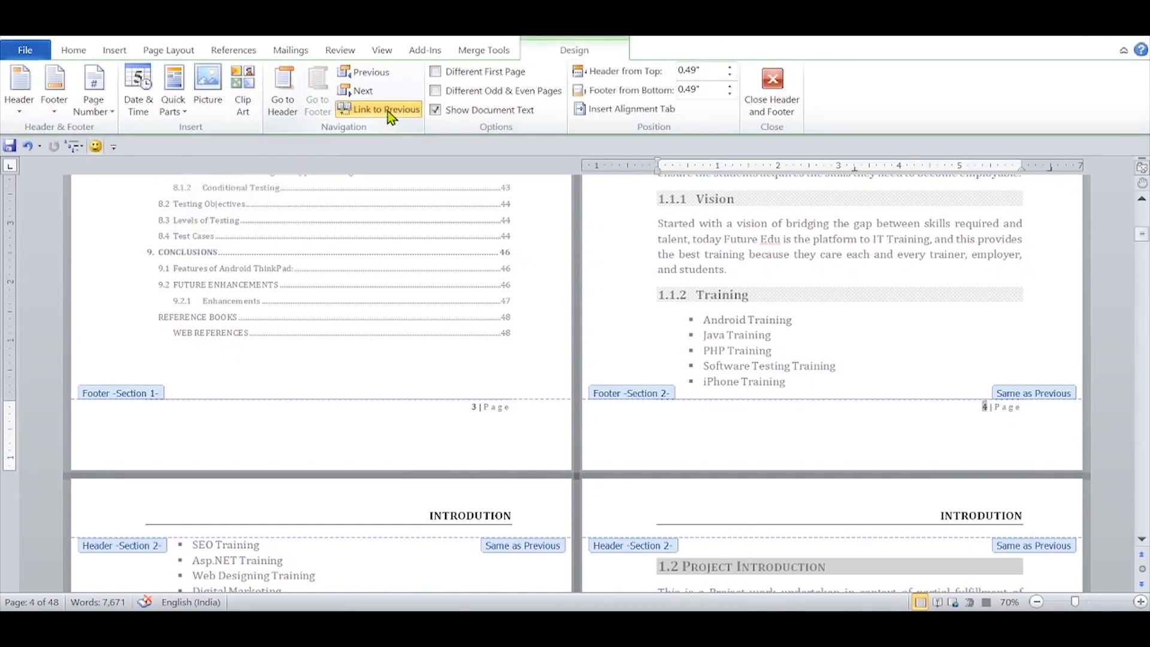
left_click(387, 110)
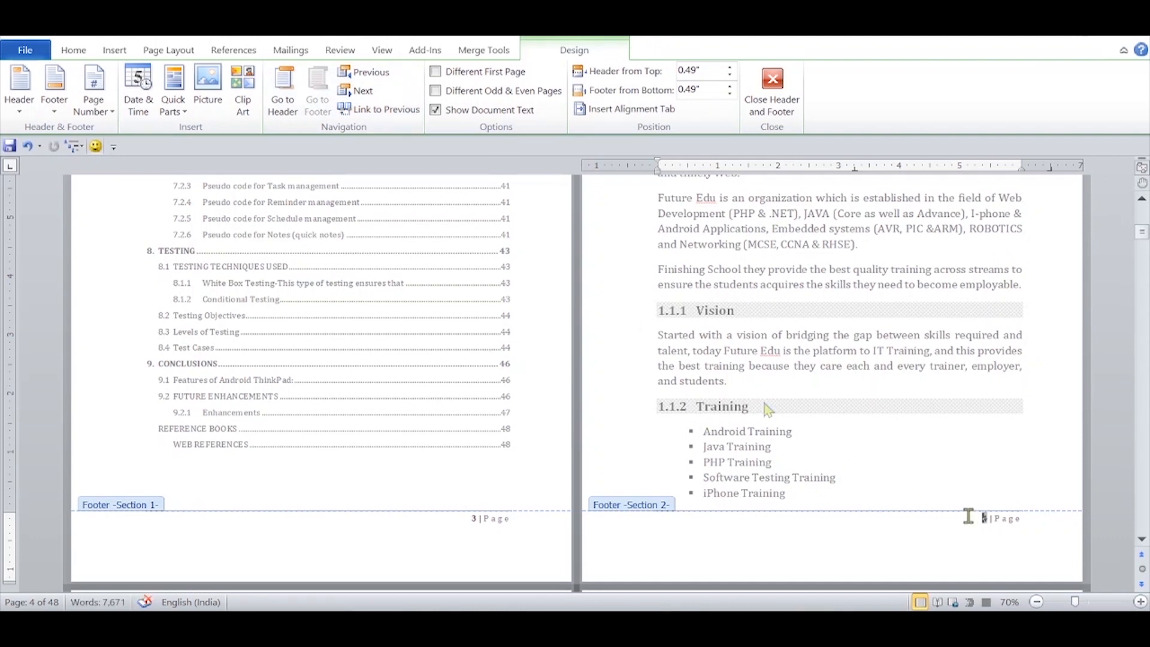
left_click(100, 99)
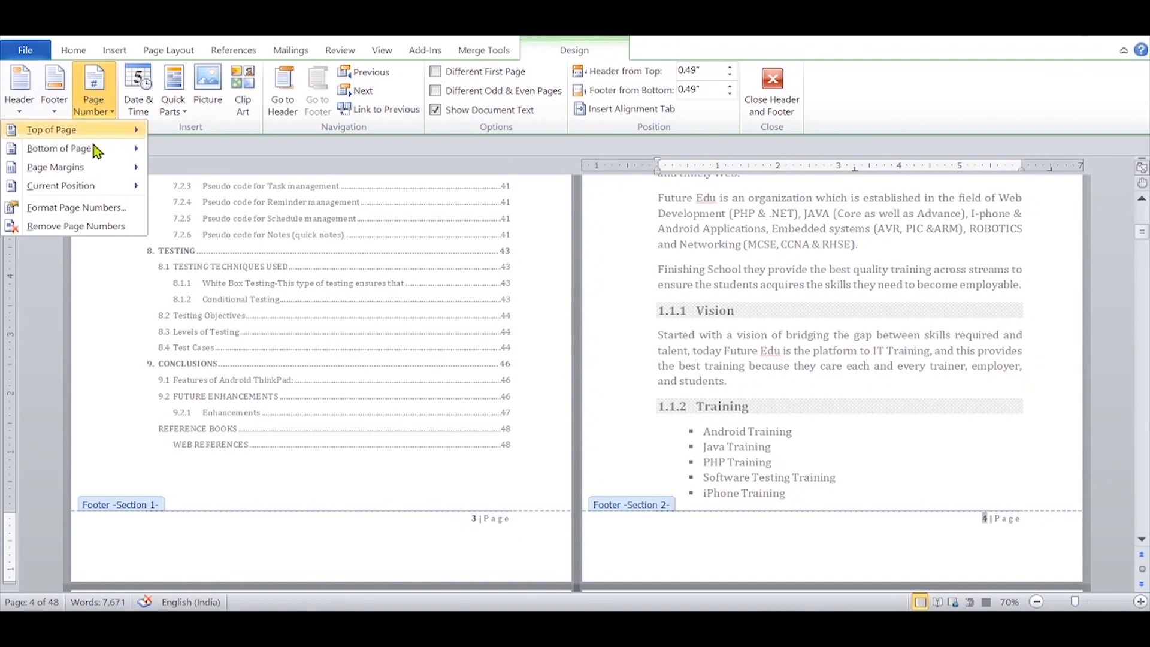
left_click(82, 210)
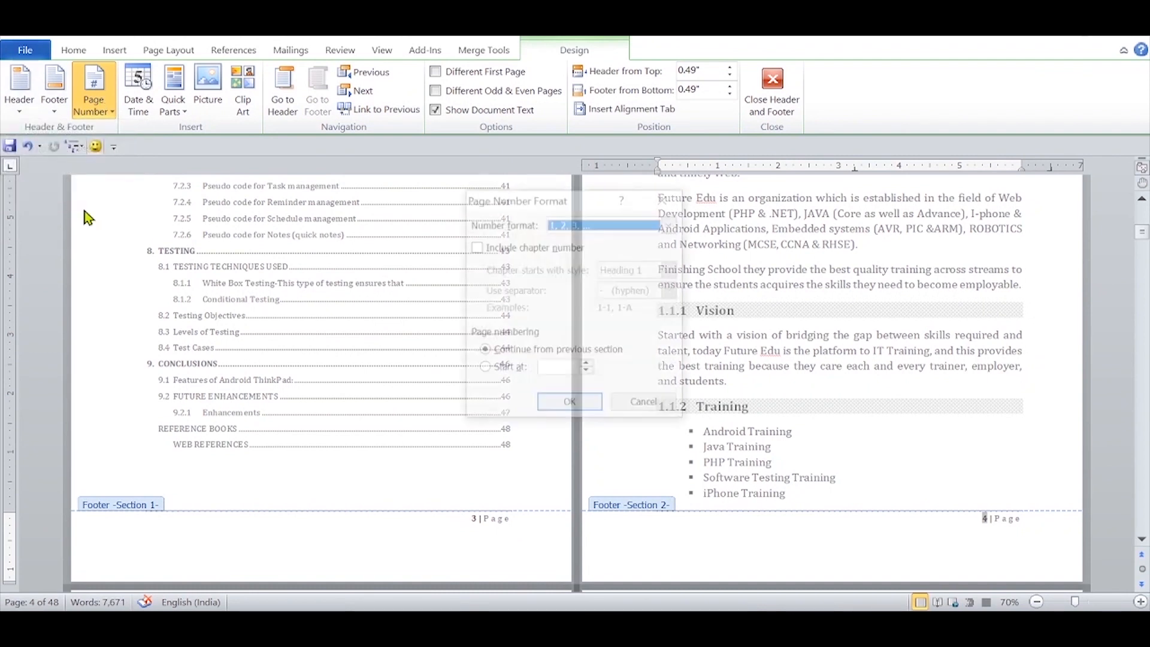
left_click(483, 368)
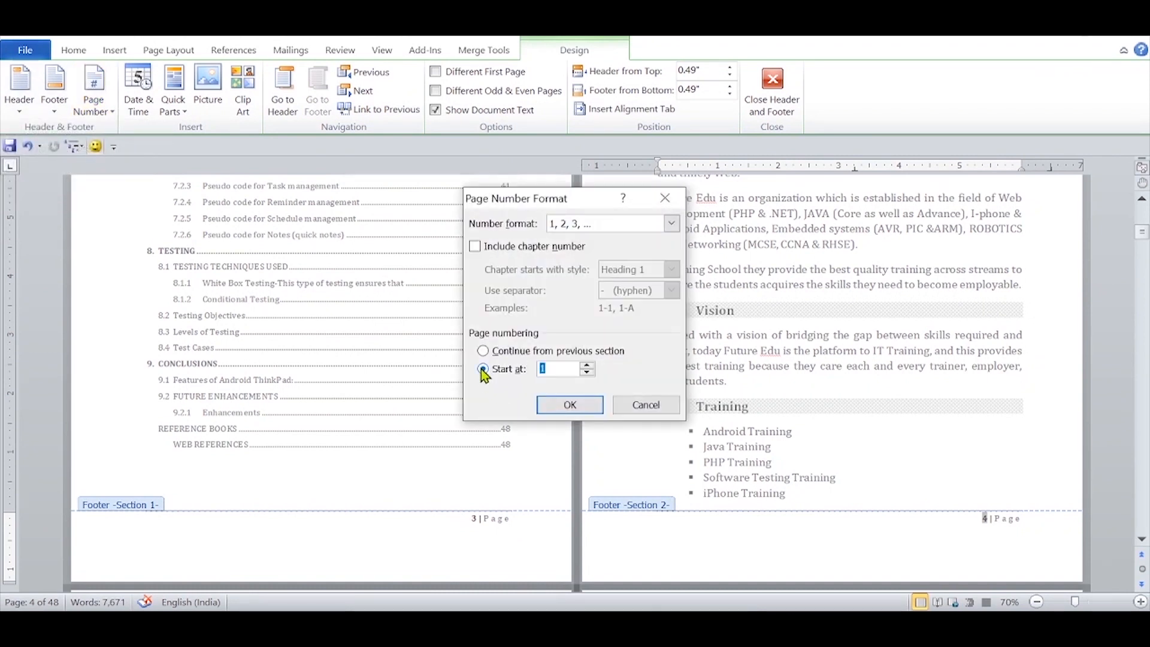
left_click(561, 410)
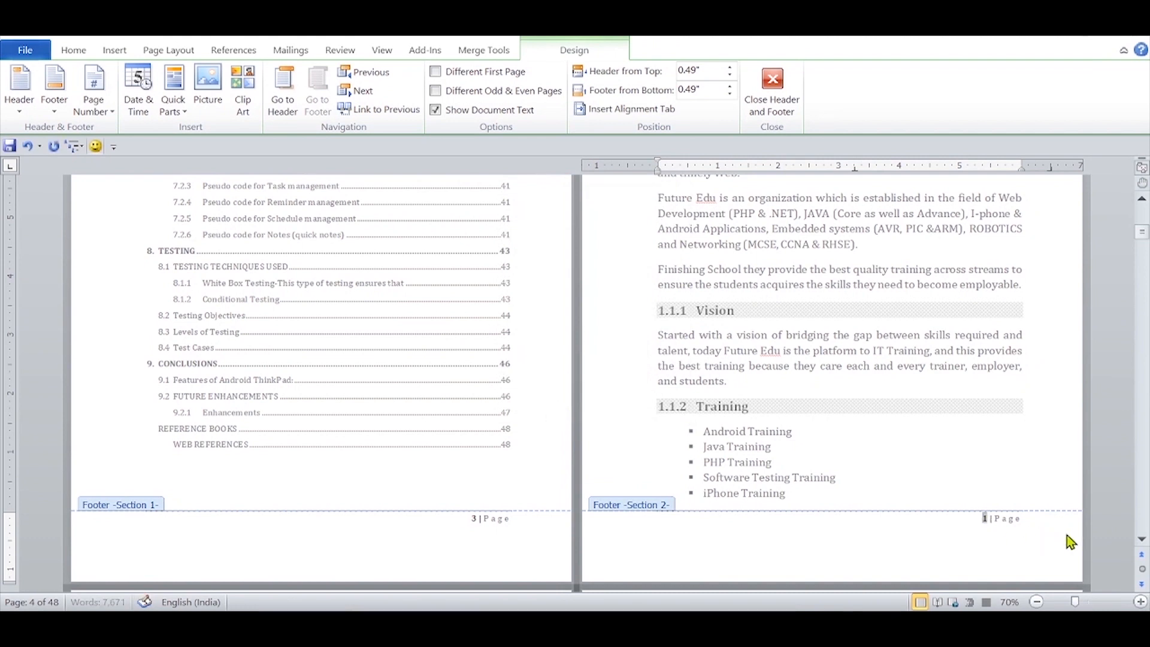
Step: Replace the Section 1 footer text with a centred page number in square brackets at the bottom of the page
double_click(486, 519)
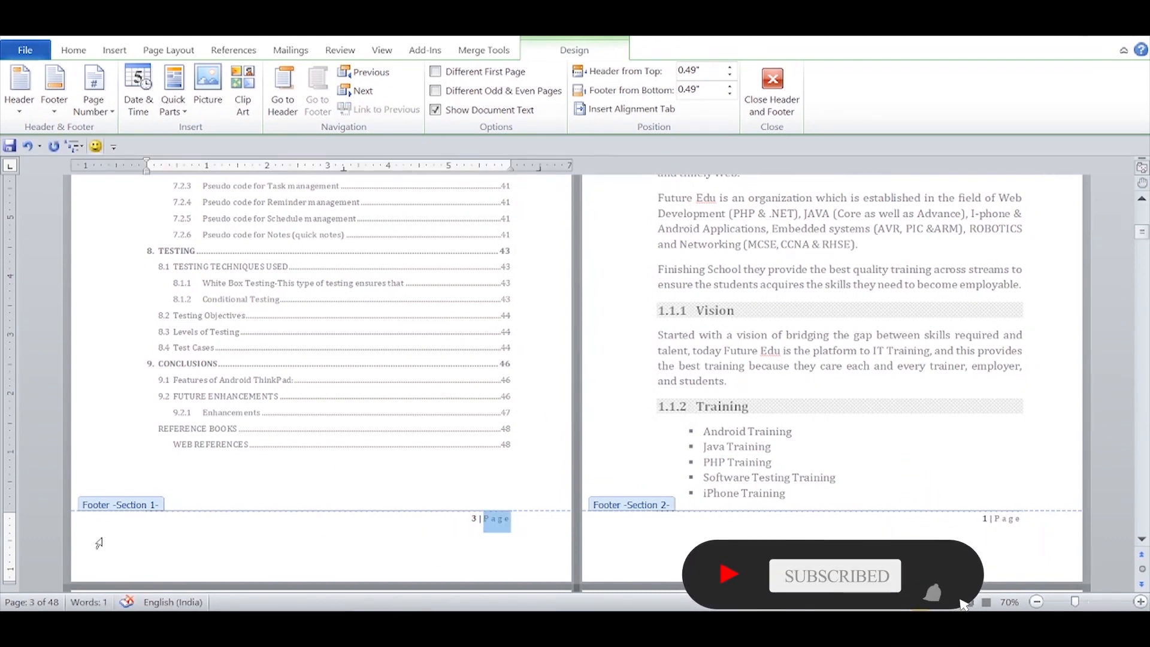
left_click(73, 525)
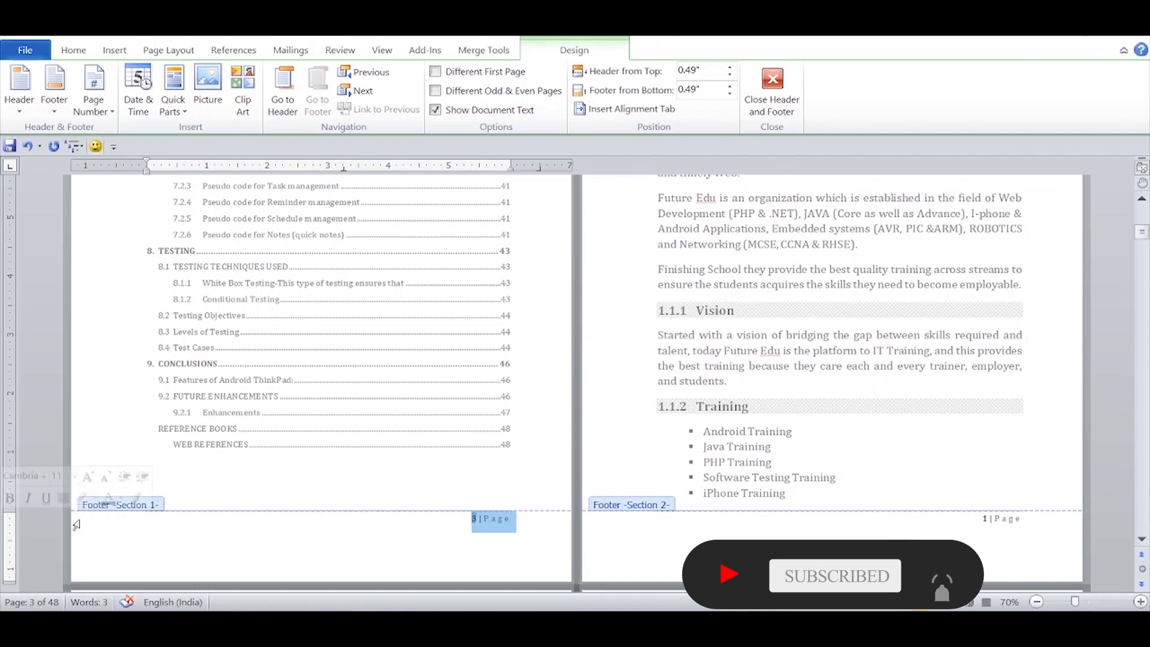
key("Delete")
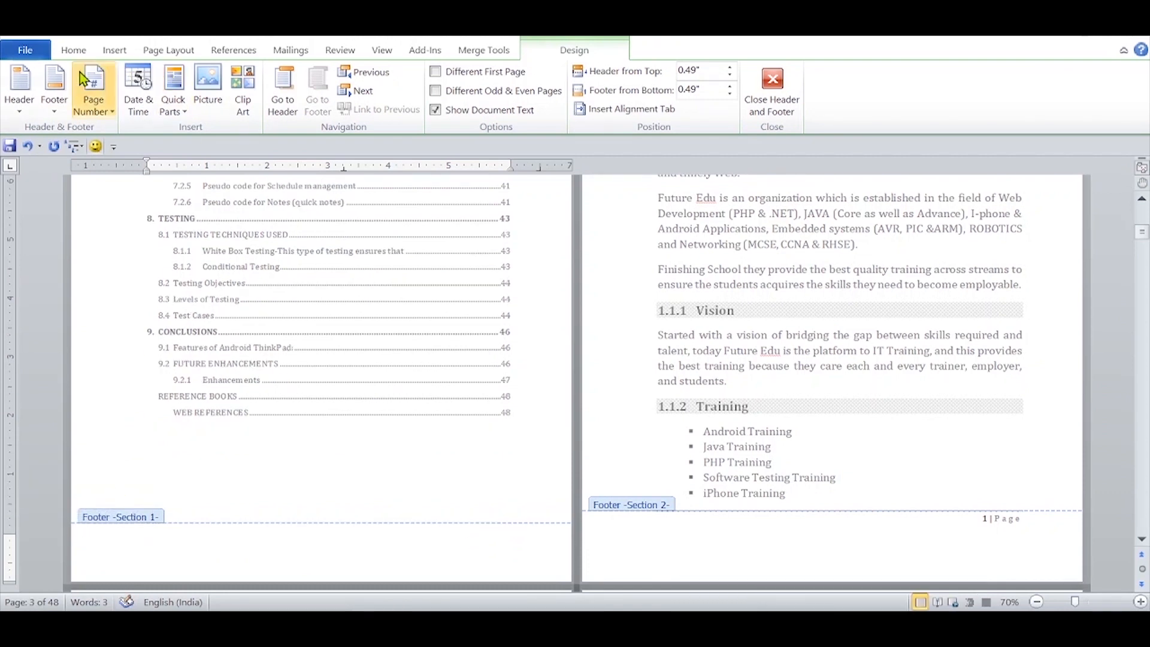
left_click(91, 84)
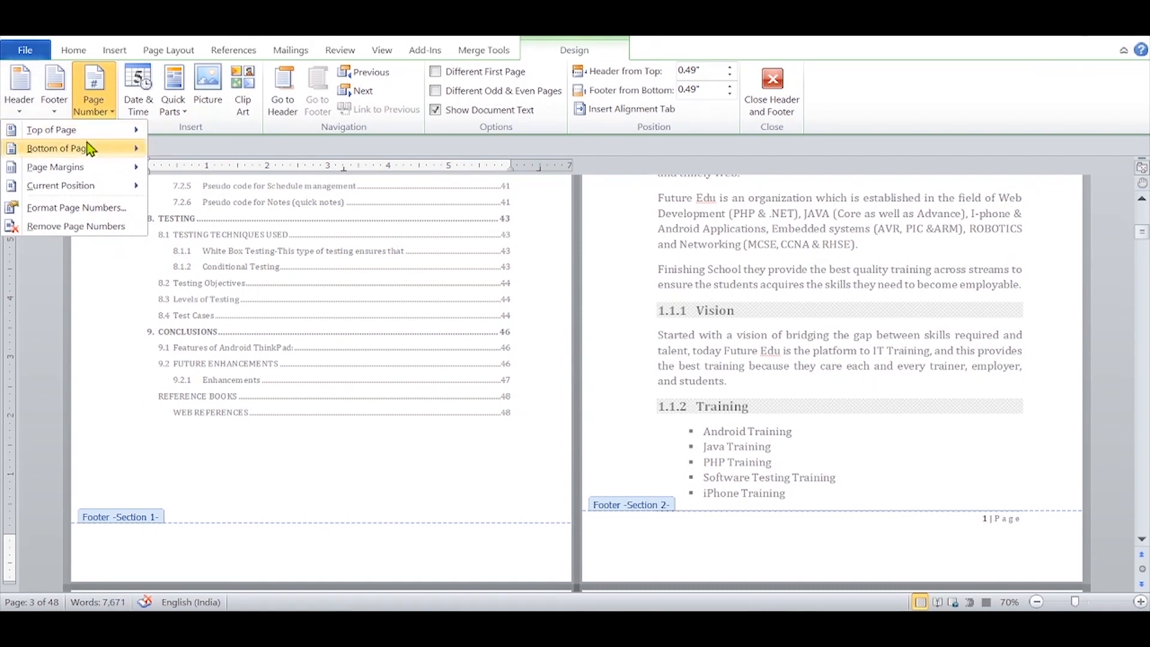
mouse_move(89, 153)
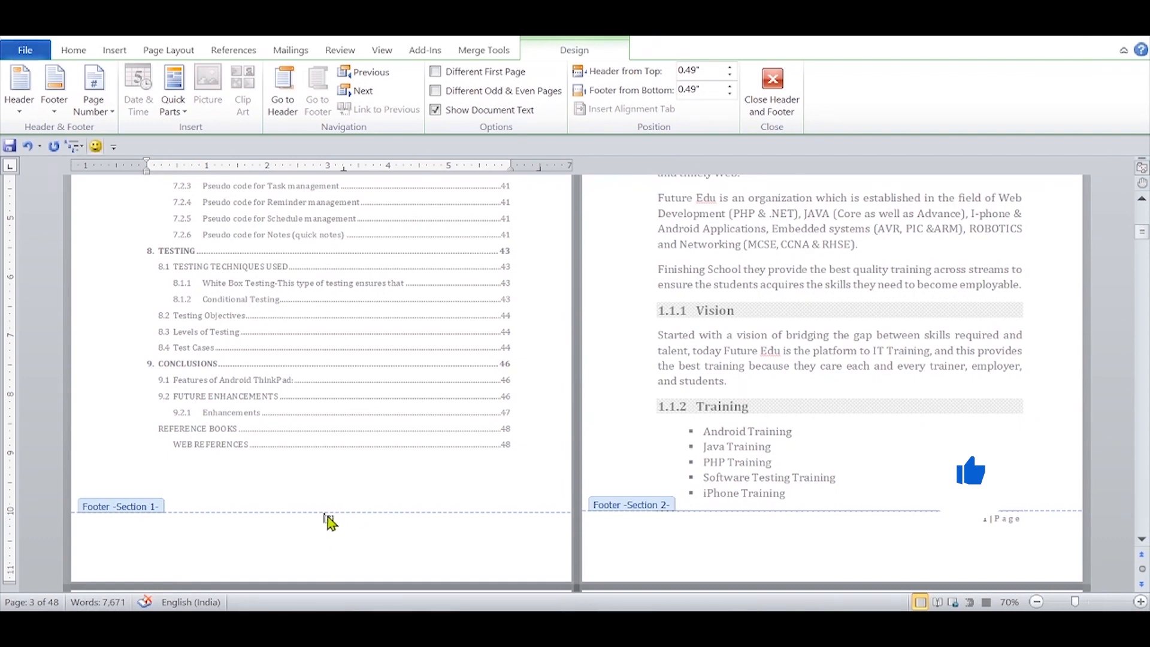
Step: Set the number format of the Section 1 page numbers to Roman numerals I, II, III
left_click(92, 96)
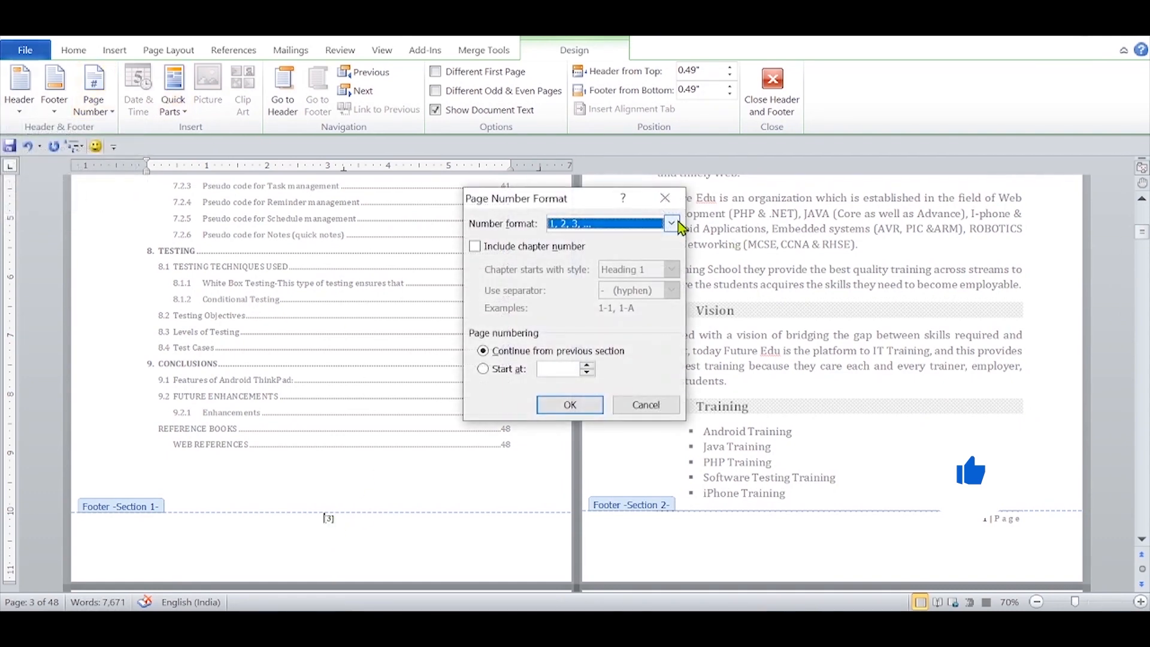
left_click(672, 223)
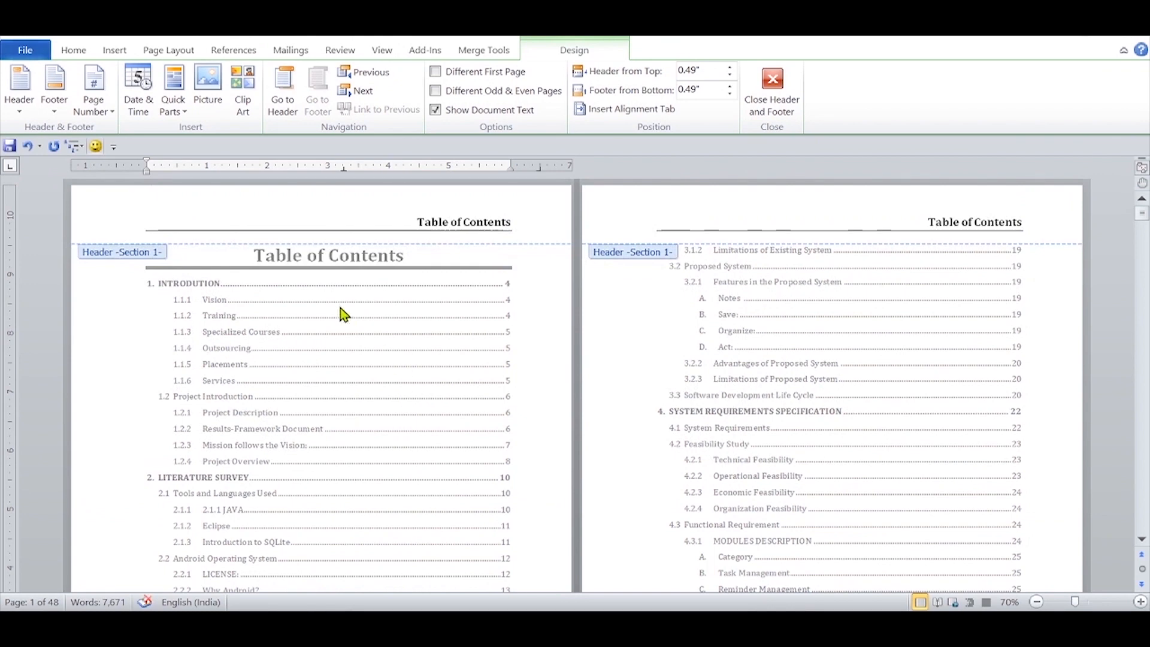
scroll(409, 404, "down", 10)
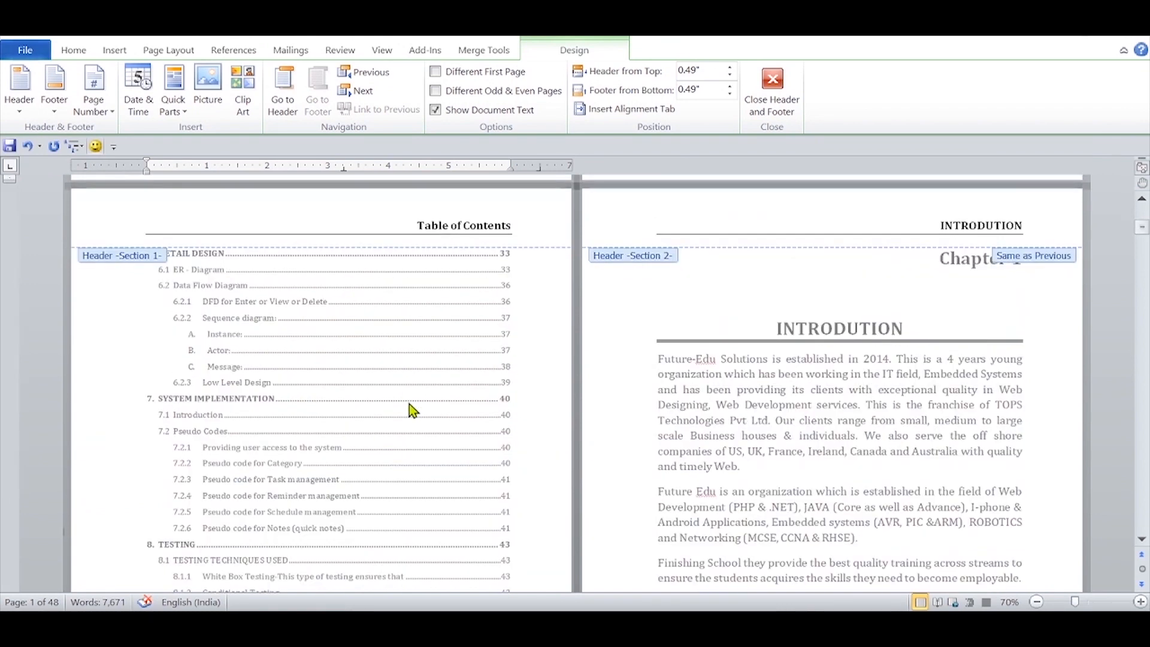
scroll(375, 412, "down", 7)
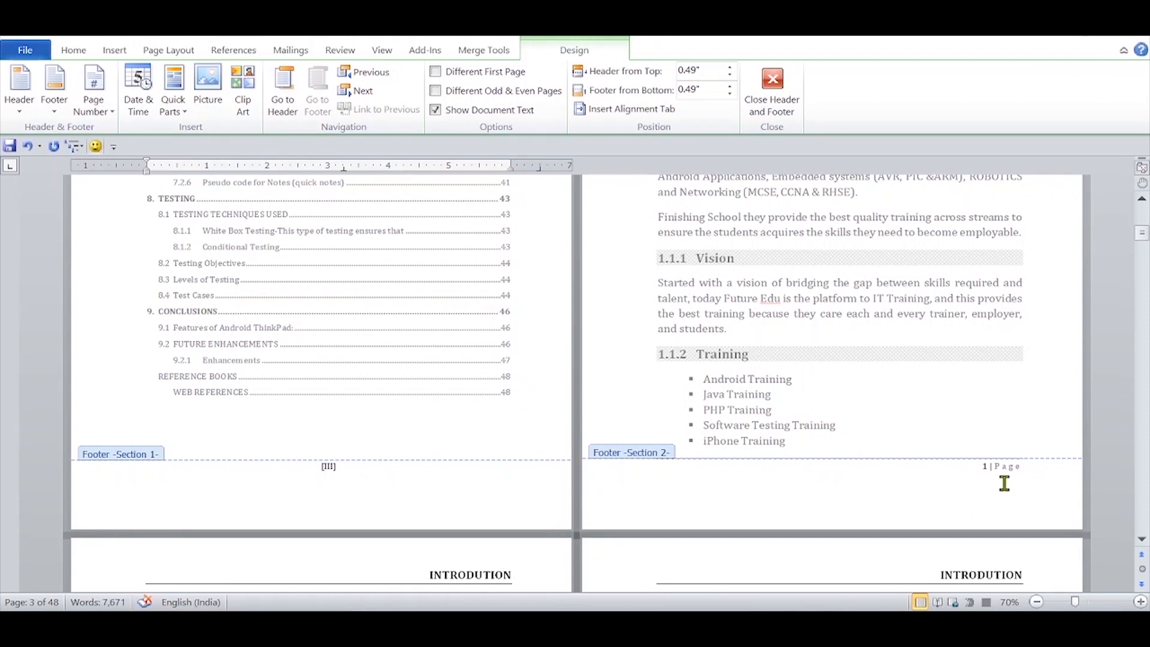
Step: Unlink the Section 2 header on the Chapter 1 page from the previous section
scroll(771, 444, "up", 10)
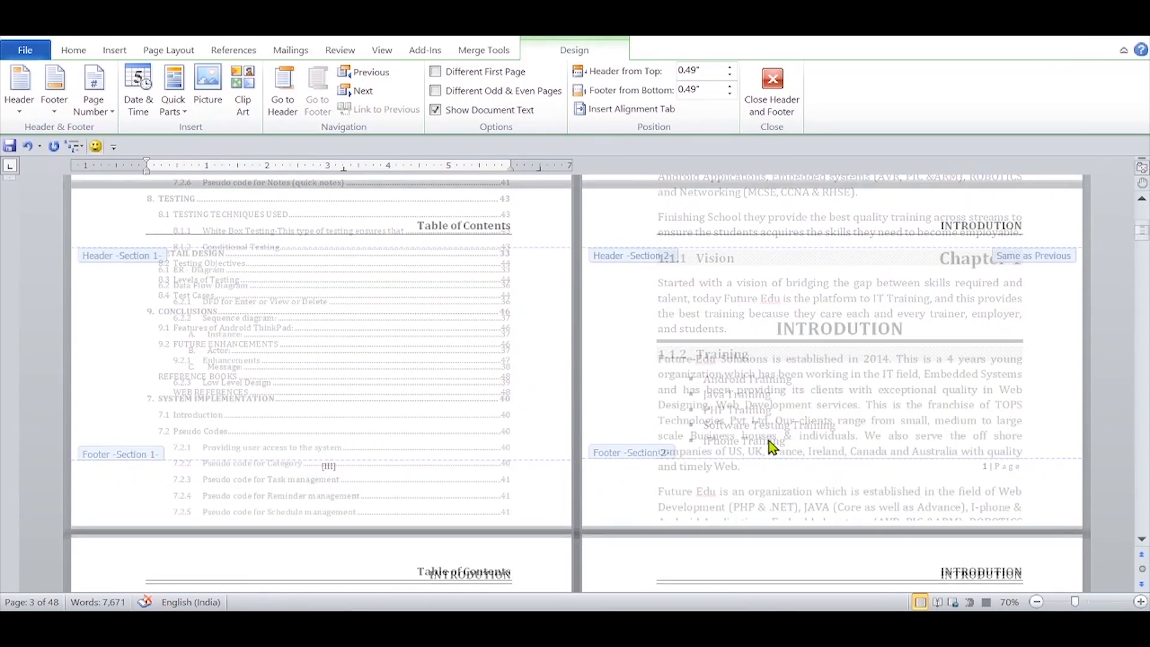
scroll(768, 441, "up", 10)
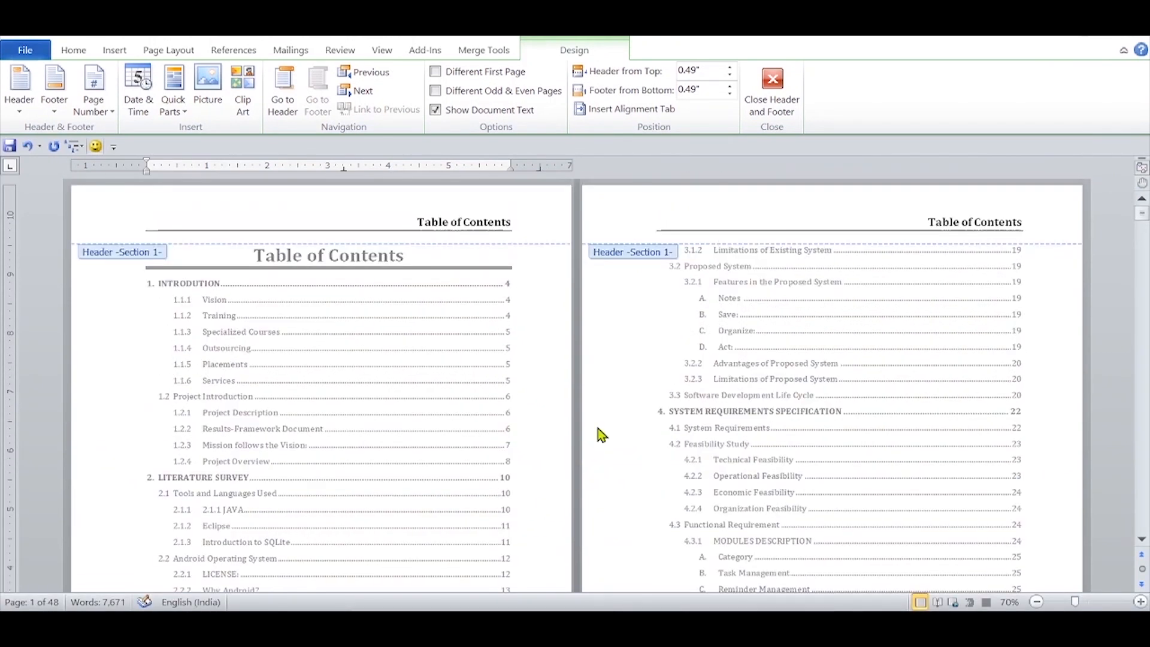
scroll(611, 339, "down", 10)
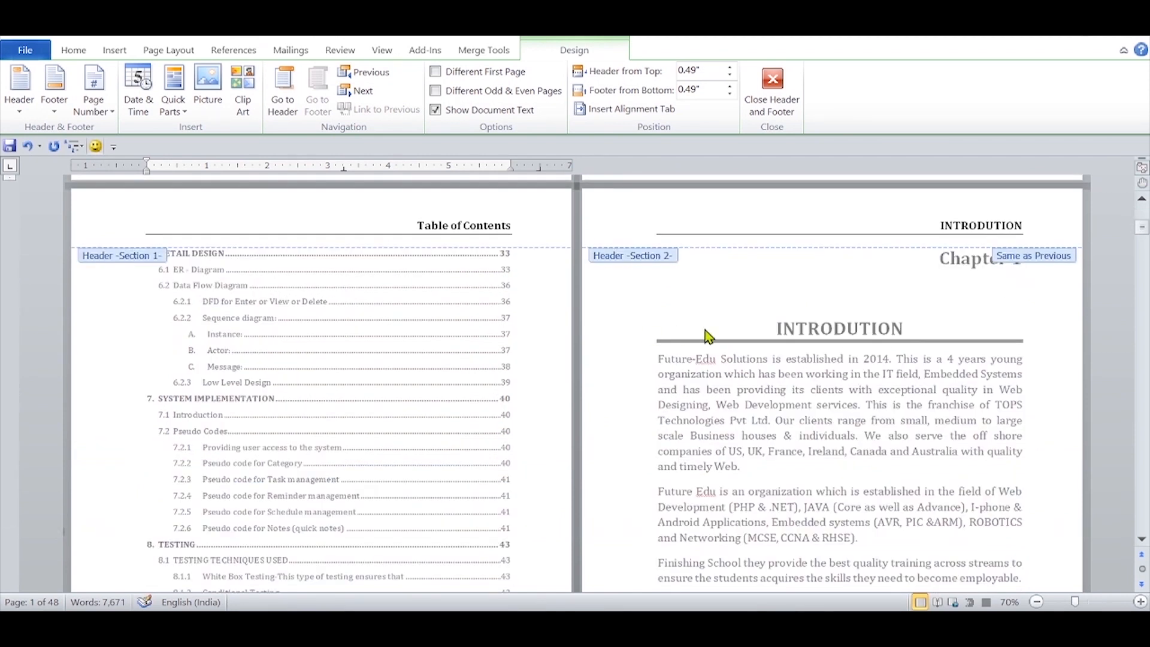
left_click(883, 220)
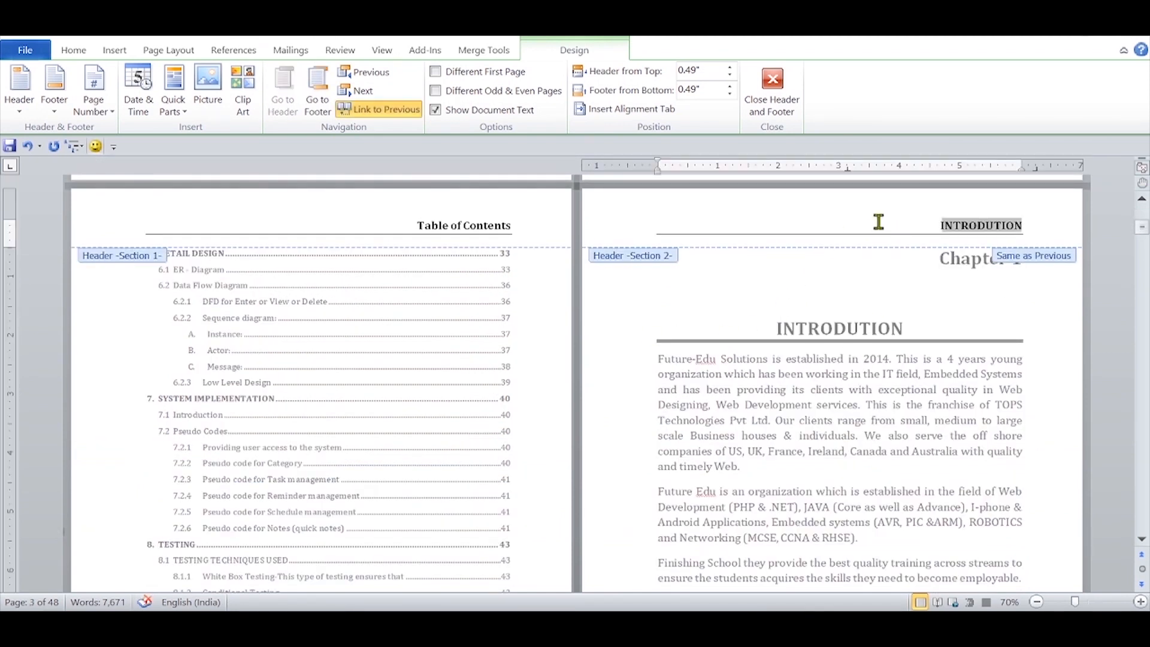
left_click(380, 110)
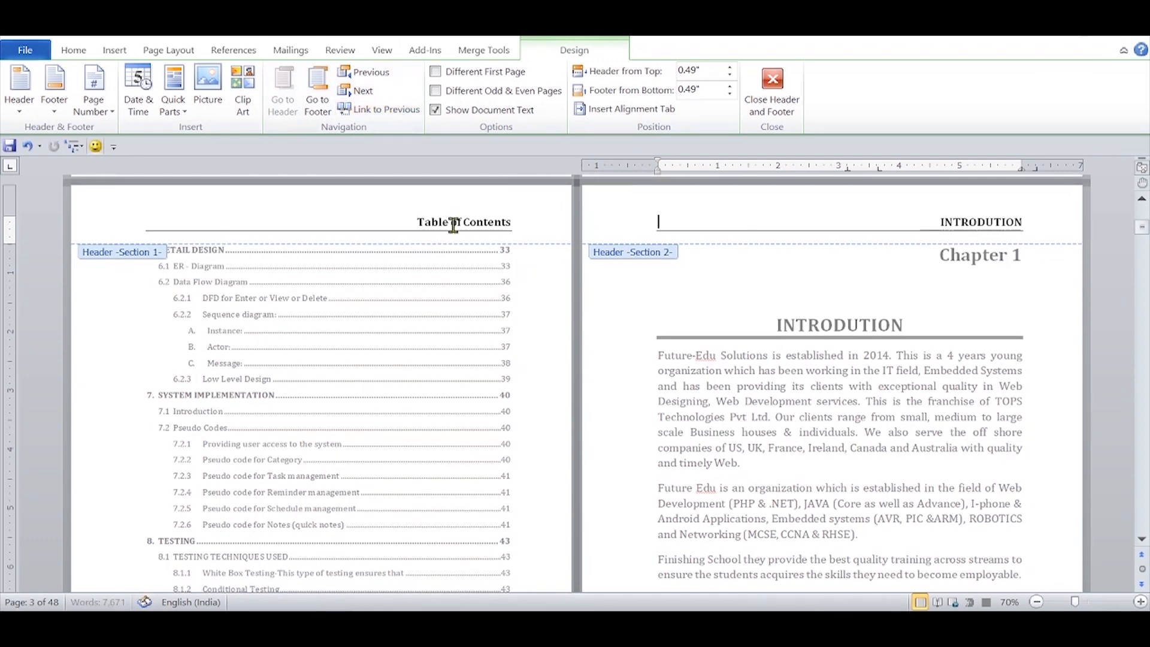
Step: Delete the "Table of Contents" header text from Section 1 and return to editing the document body
left_click(404, 208)
triple_click(405, 208)
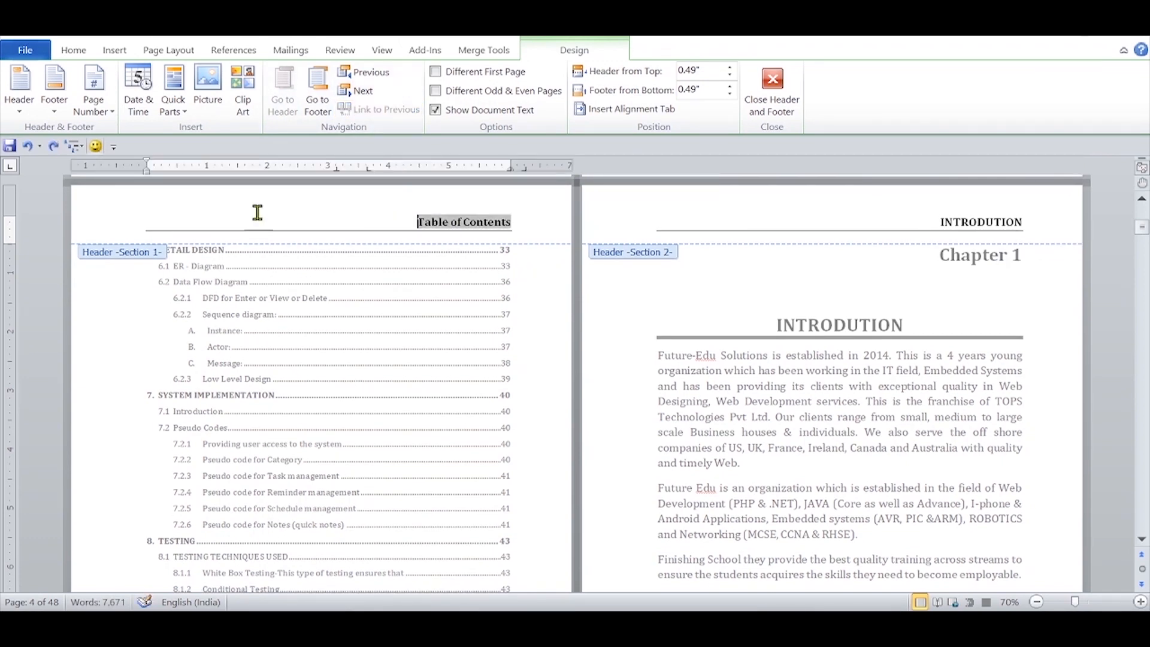
left_click(82, 229)
key("Delete")
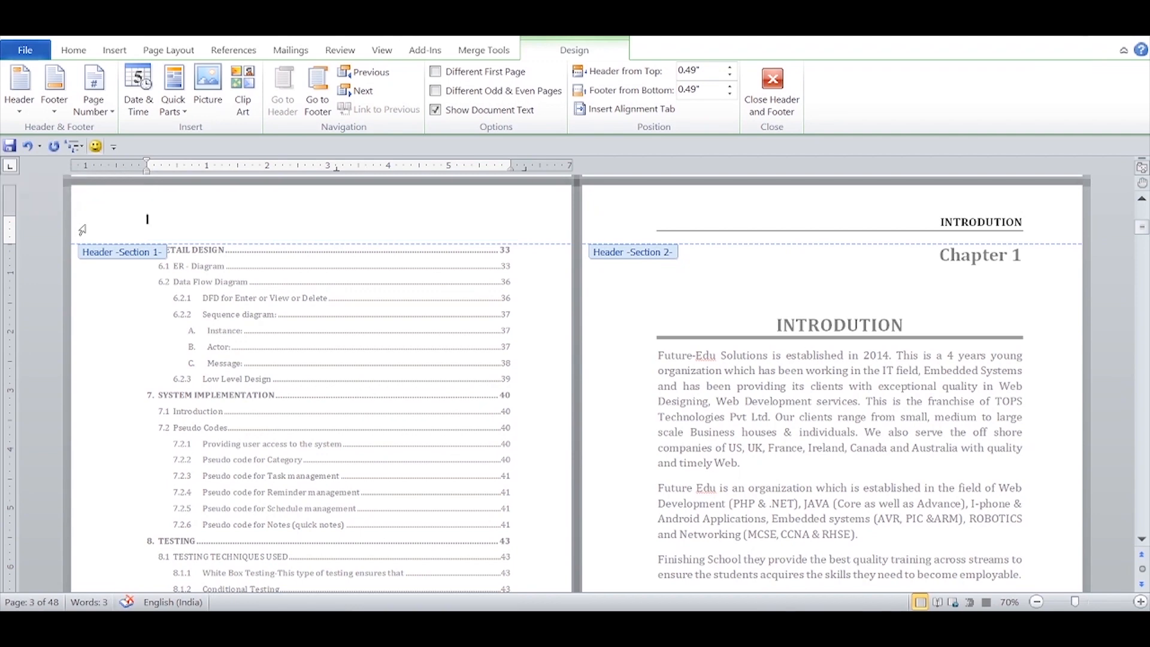
double_click(699, 292)
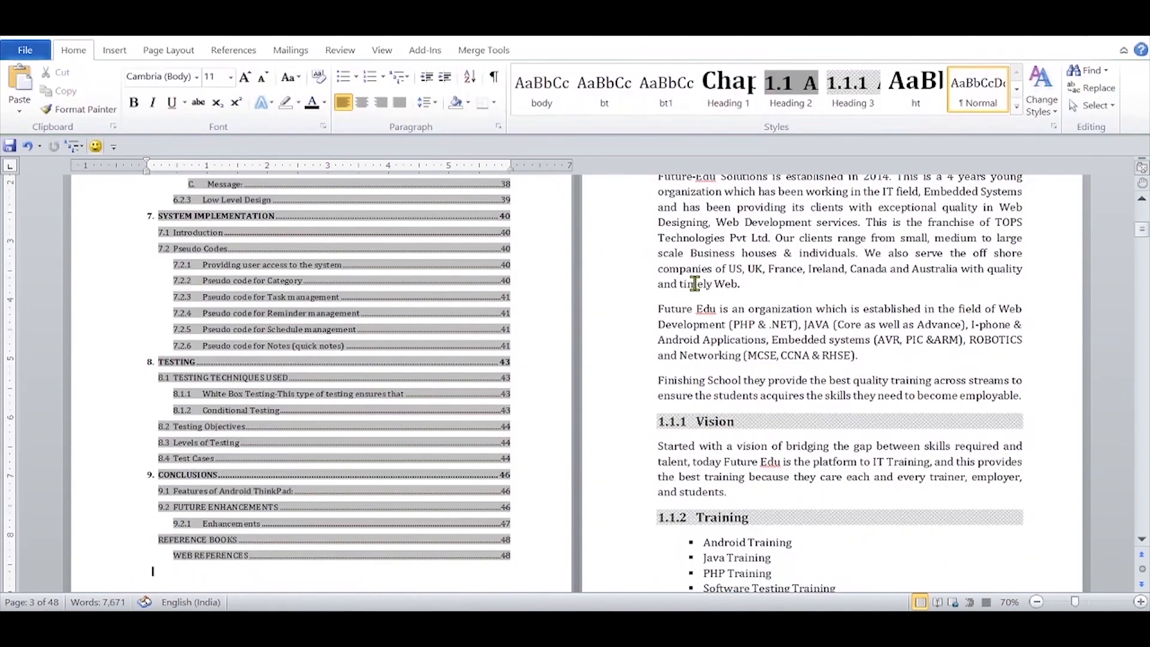
Step: Review the report from the title page through the table of contents and chapters, checking headers, page numbers, figures and tables
scroll(749, 339, "up", 8)
scroll(753, 350, "down", 3)
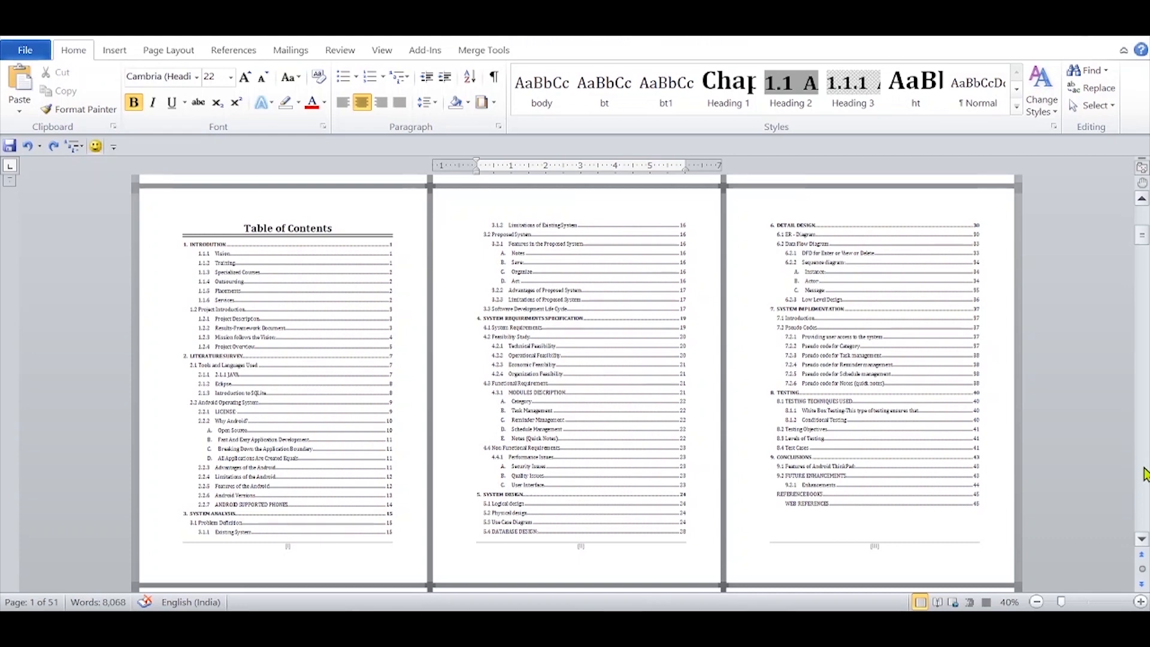
left_click_drag(1144, 238, 1143, 210)
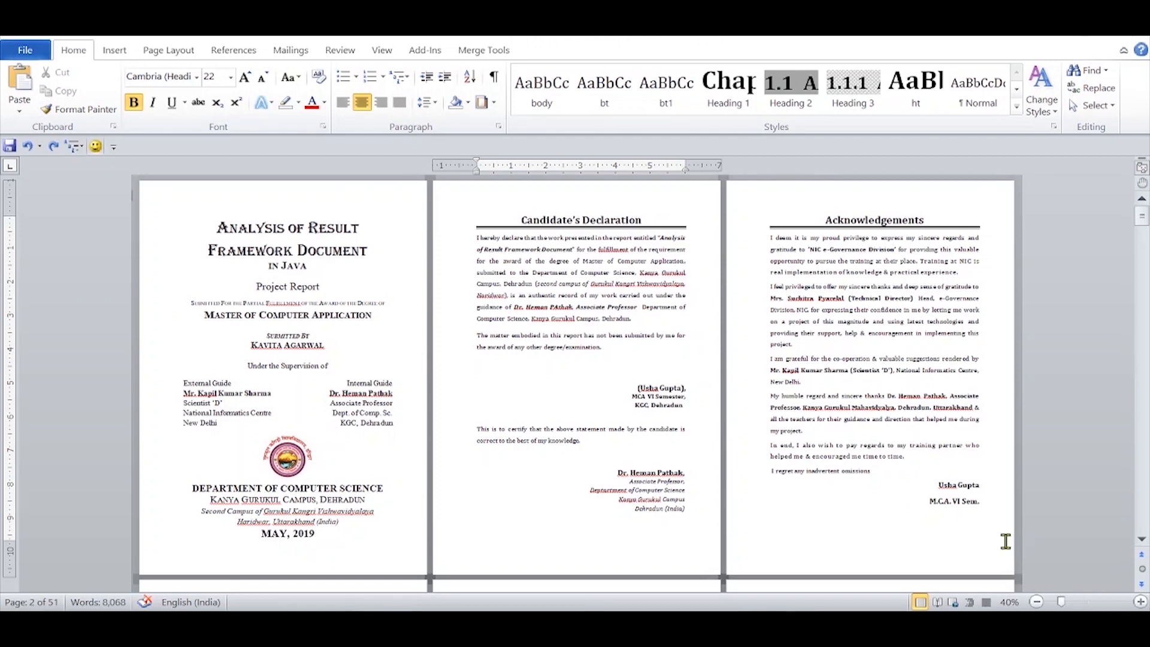
left_click(1141, 540)
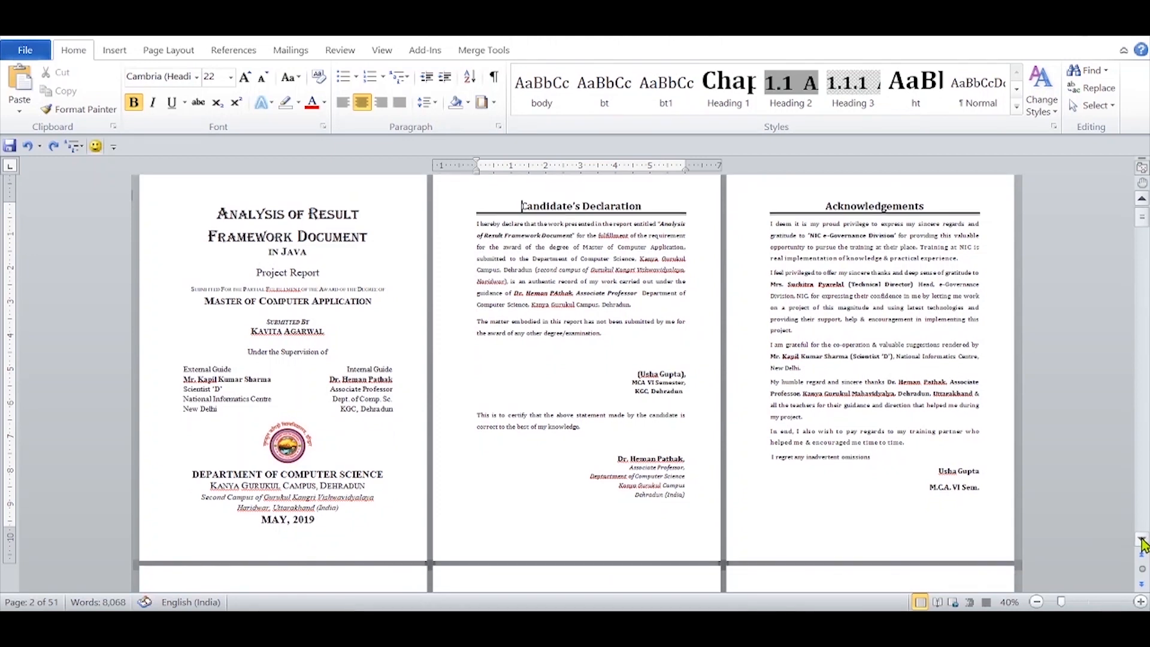
left_click(1141, 540)
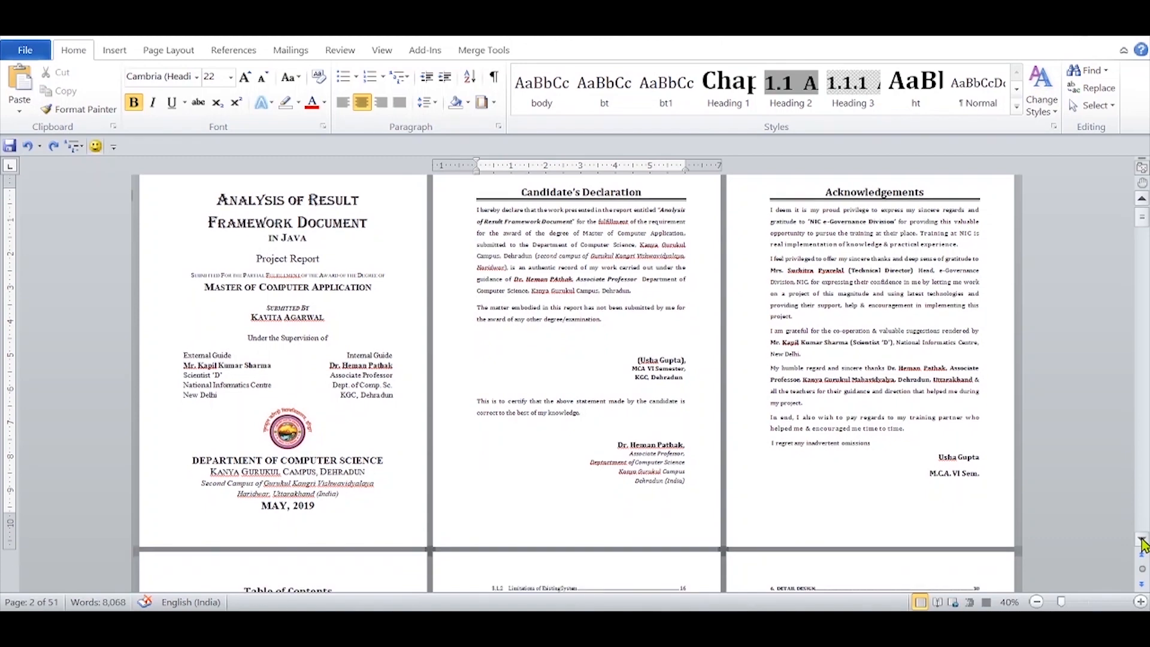
left_click(1142, 540)
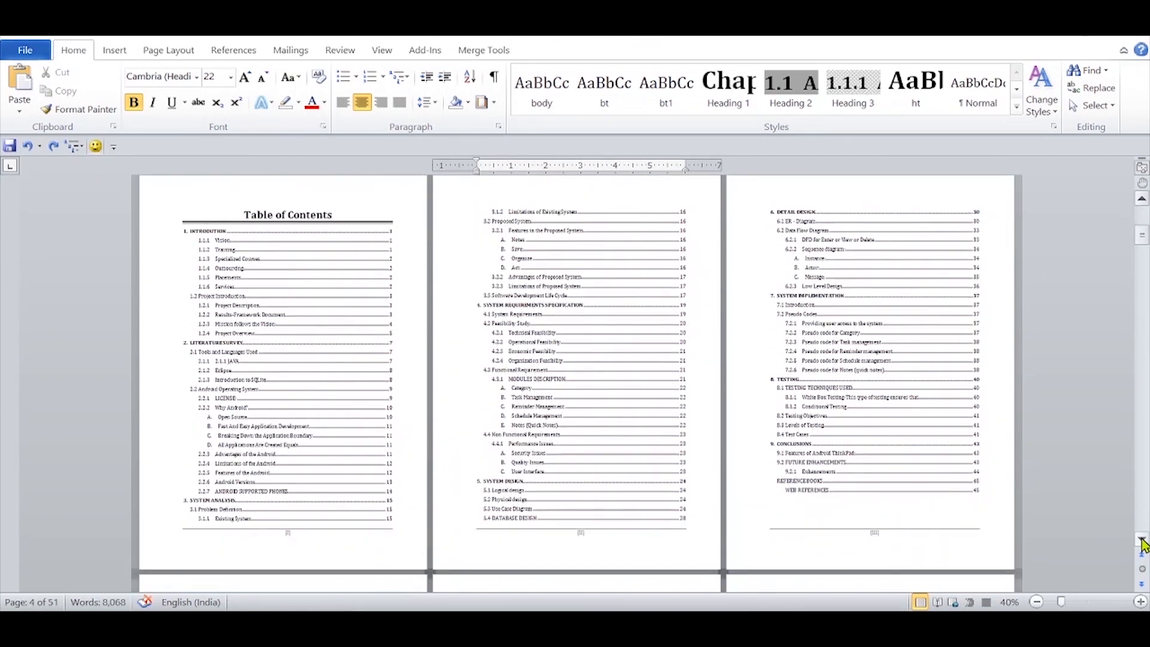
left_click(1142, 540)
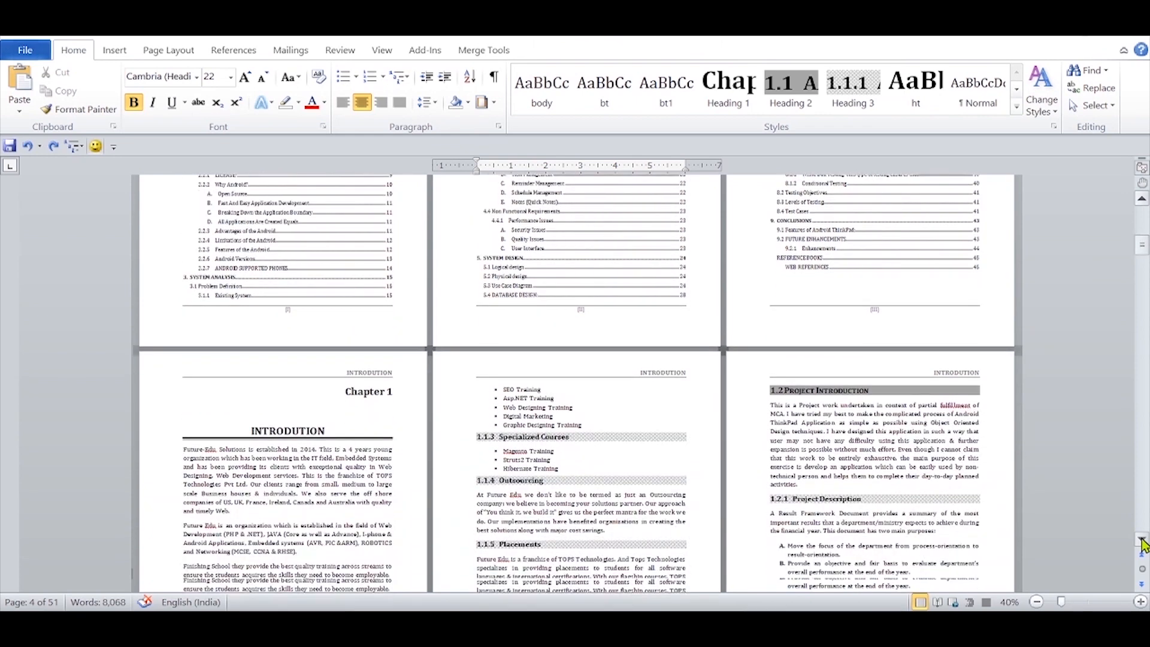
left_click(1142, 541)
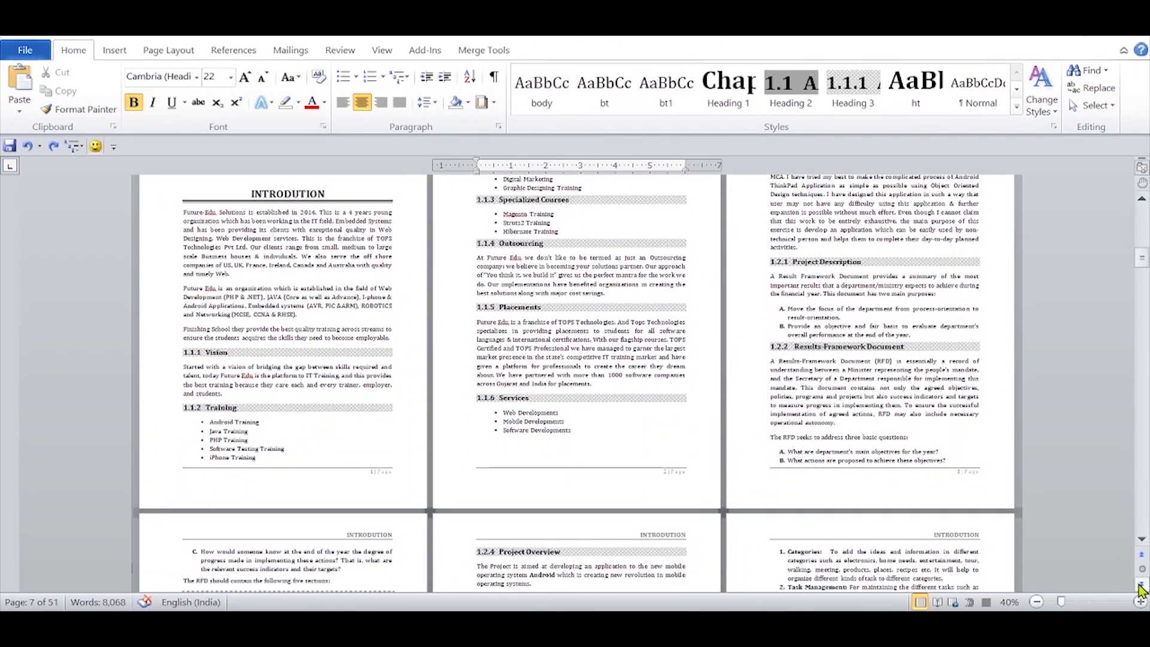
left_click(1137, 507)
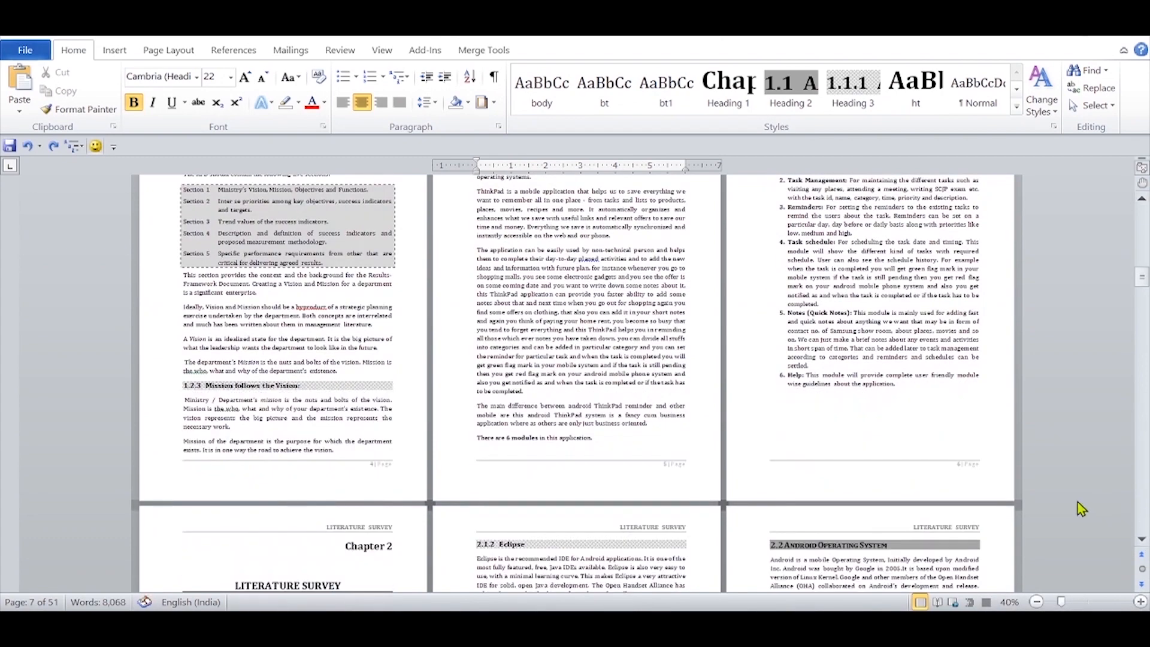
scroll(1077, 502, "down", 4)
scroll(1079, 500, "down", 3)
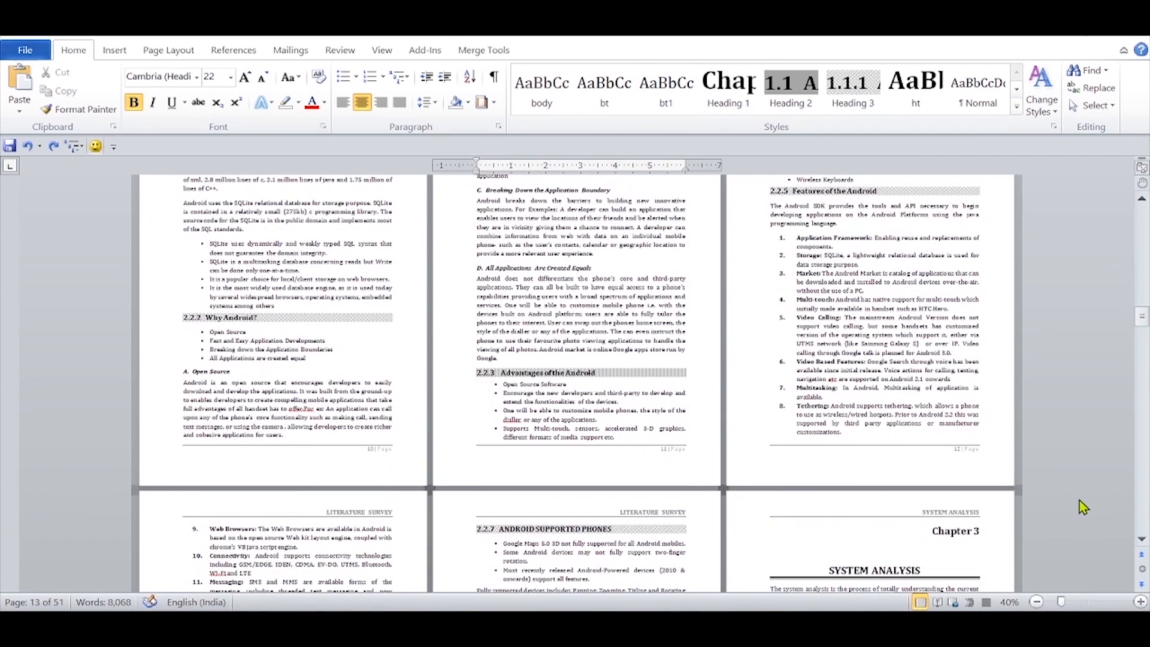
scroll(1079, 500, "down", 3)
scroll(1079, 501, "down", 6)
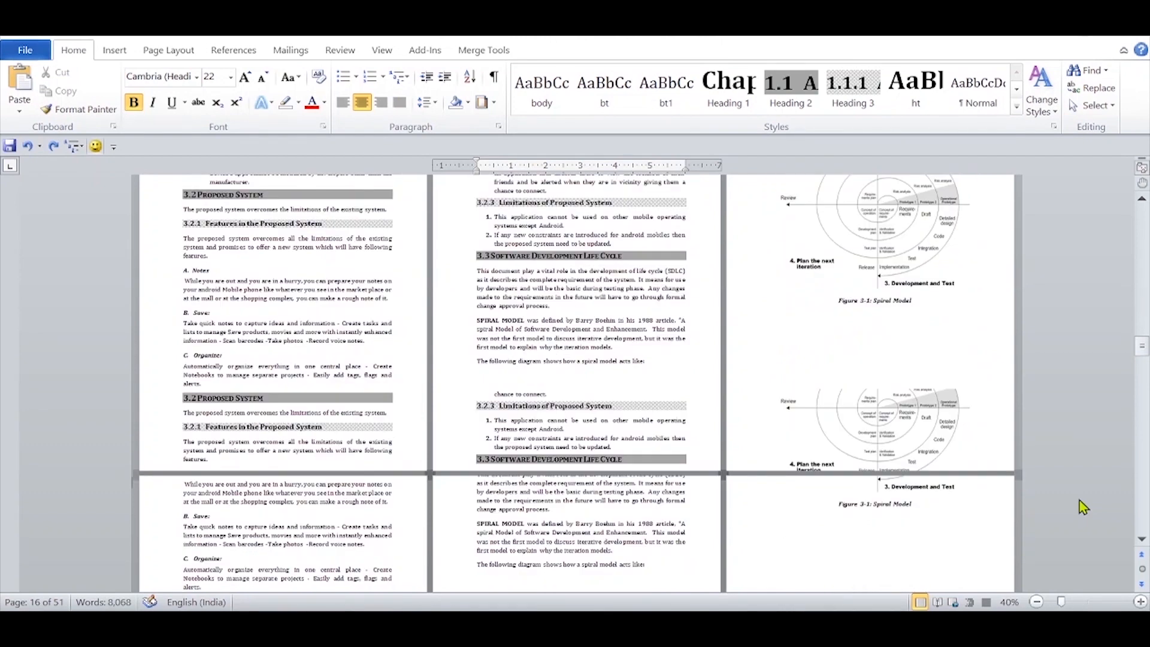
scroll(1084, 507, "down", 3)
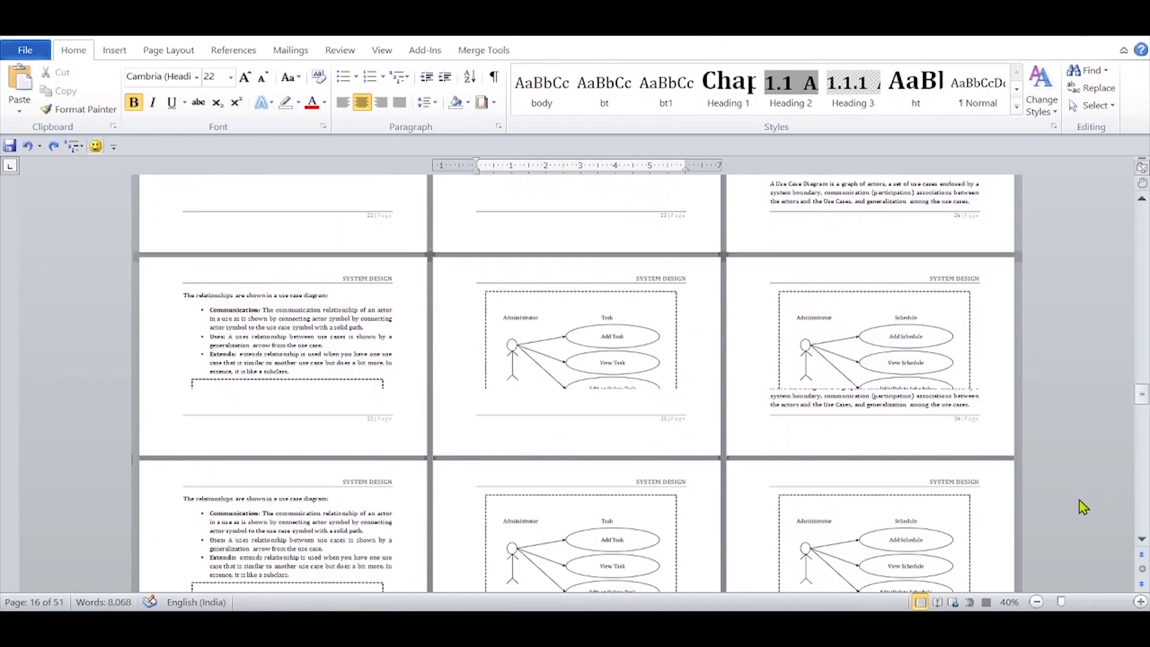
scroll(1084, 507, "down", 3)
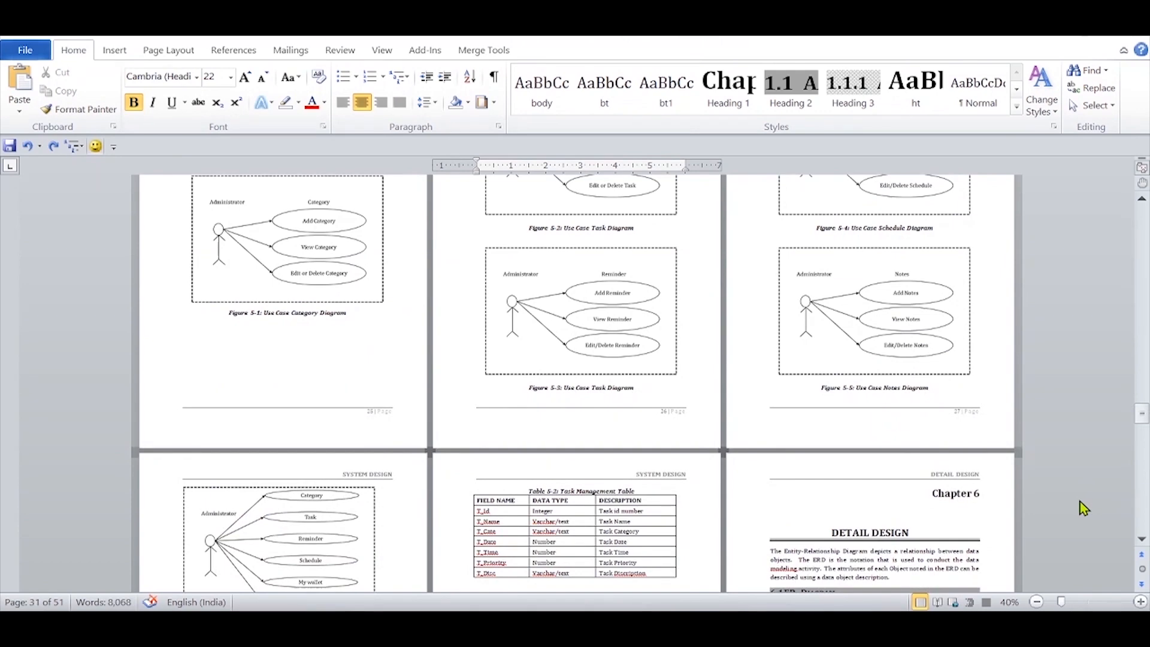
scroll(1084, 508, "down", 2)
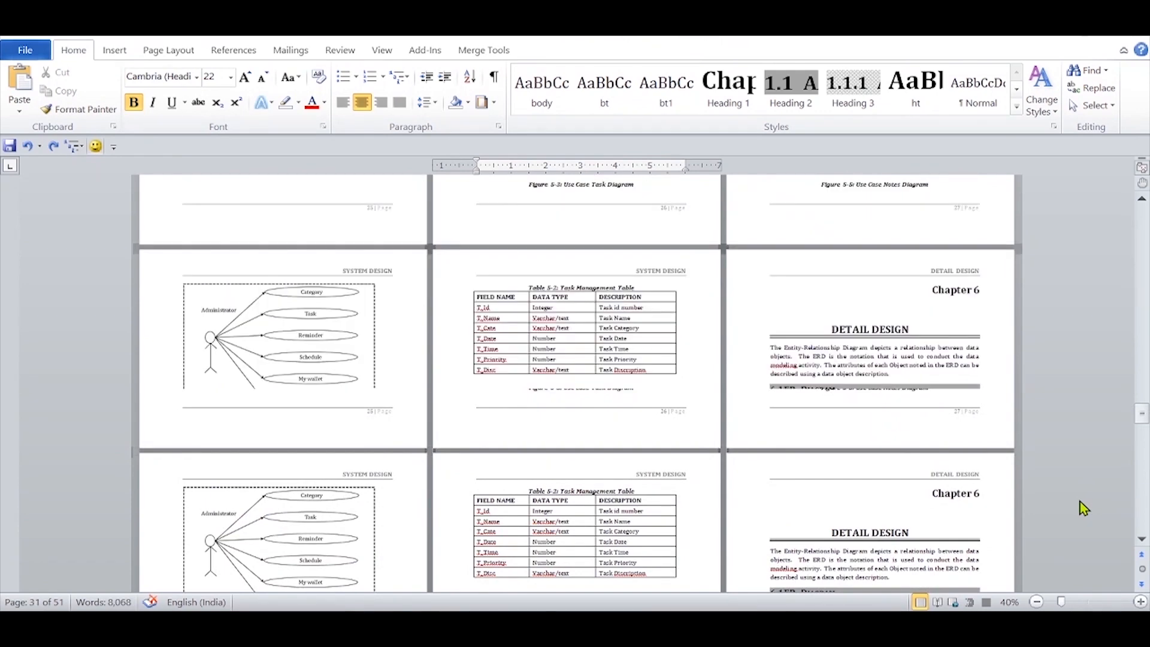
scroll(1084, 507, "down", 3)
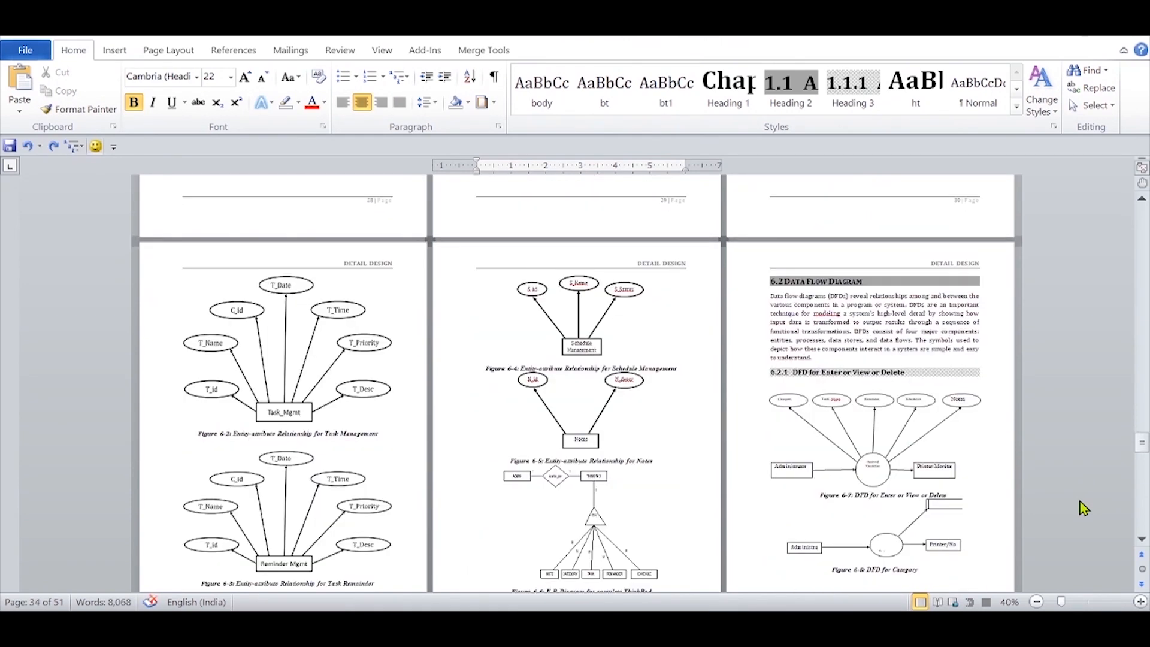